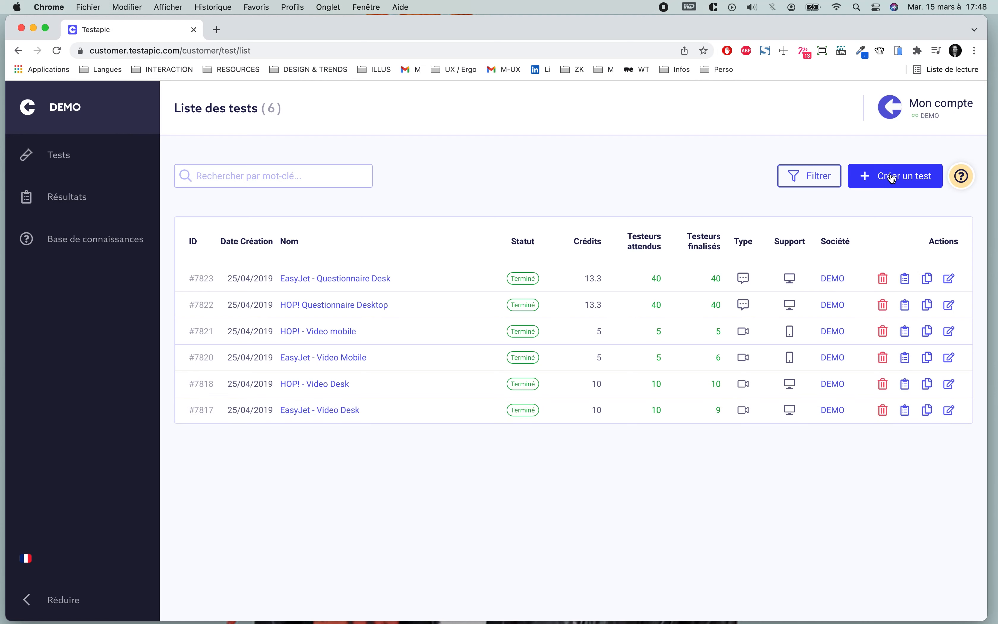
Create a new test with the administrator name "DEMO FORMATION"
{"action": "left_click", "coordinate": [891, 176]}
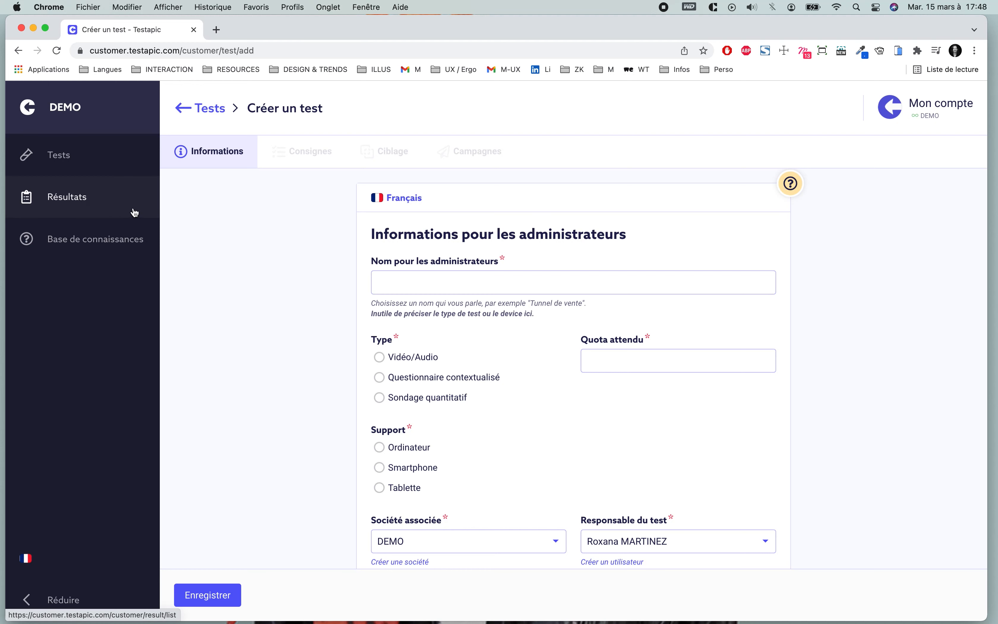
{"action": "scroll", "coordinate": [264, 344], "scroll_direction": "down", "scroll_amount": 3}
{"action": "scroll", "coordinate": [265, 349], "scroll_direction": "up", "scroll_amount": 2}
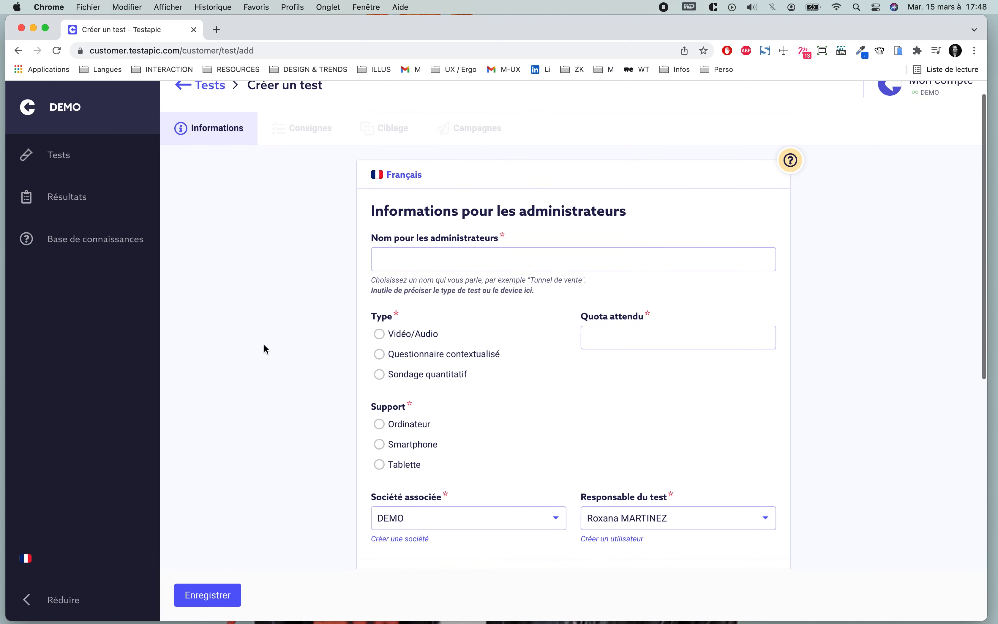
{"action": "left_click", "coordinate": [460, 264]}
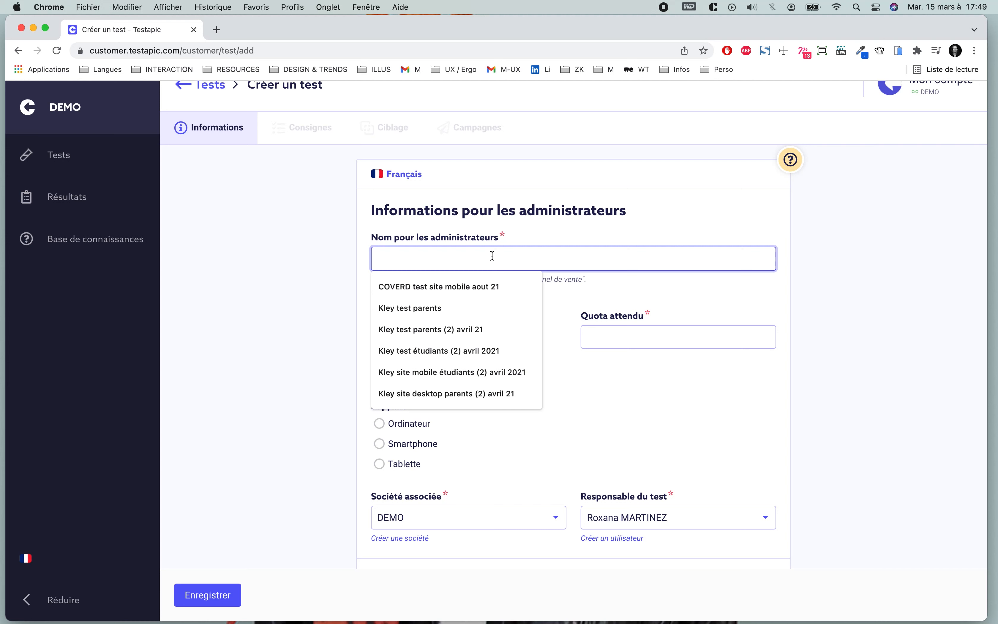
{"action": "type", "text": "DEMO "}
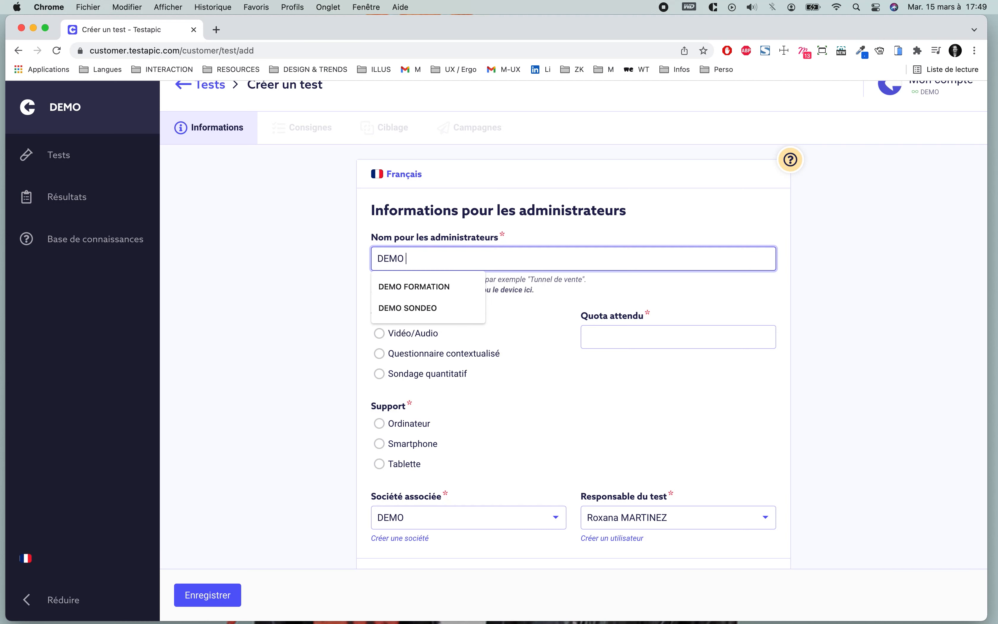
{"action": "type", "text": "FORMATION"}
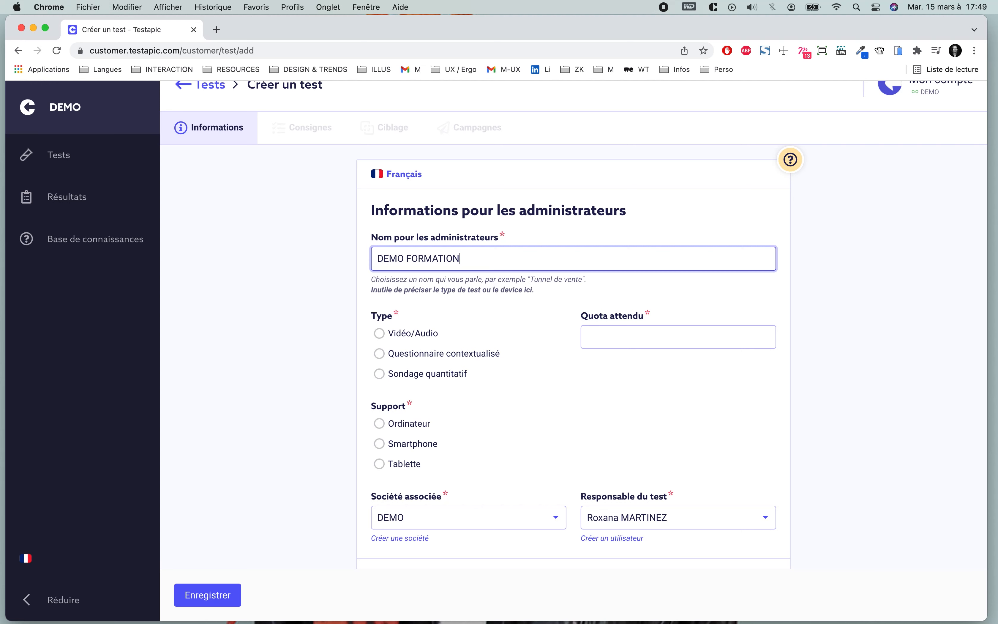
{"action": "left_click", "coordinate": [897, 344]}
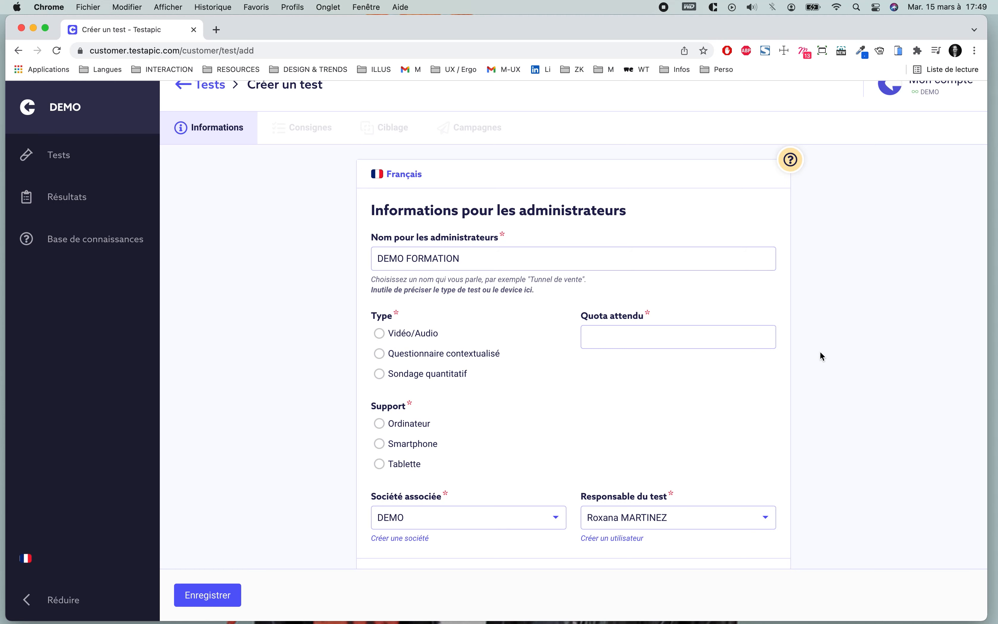
Set the test type to Vidéo/Audio and the expected quota to 10
{"action": "scroll", "coordinate": [821, 355], "scroll_direction": "down", "scroll_amount": 2}
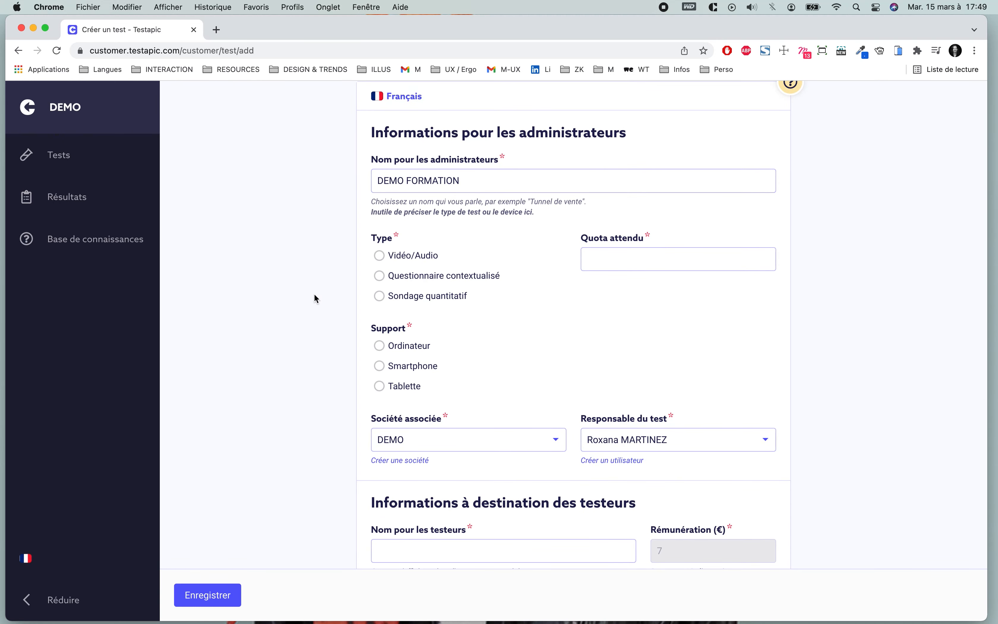
{"action": "left_click", "coordinate": [380, 259]}
{"action": "left_click", "coordinate": [380, 277]}
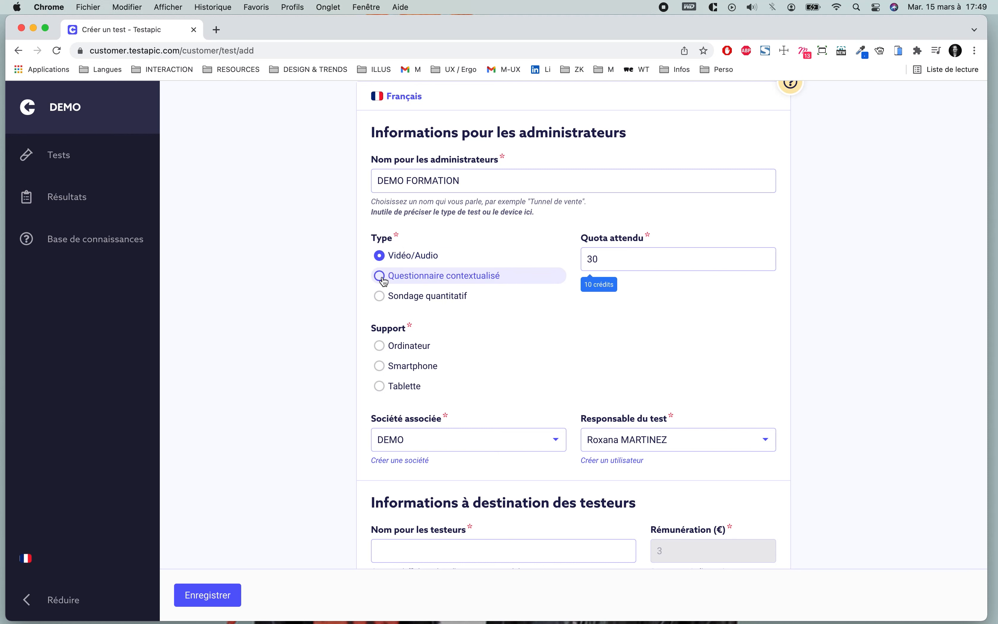
{"action": "left_click", "coordinate": [380, 298]}
{"action": "left_click", "coordinate": [386, 257]}
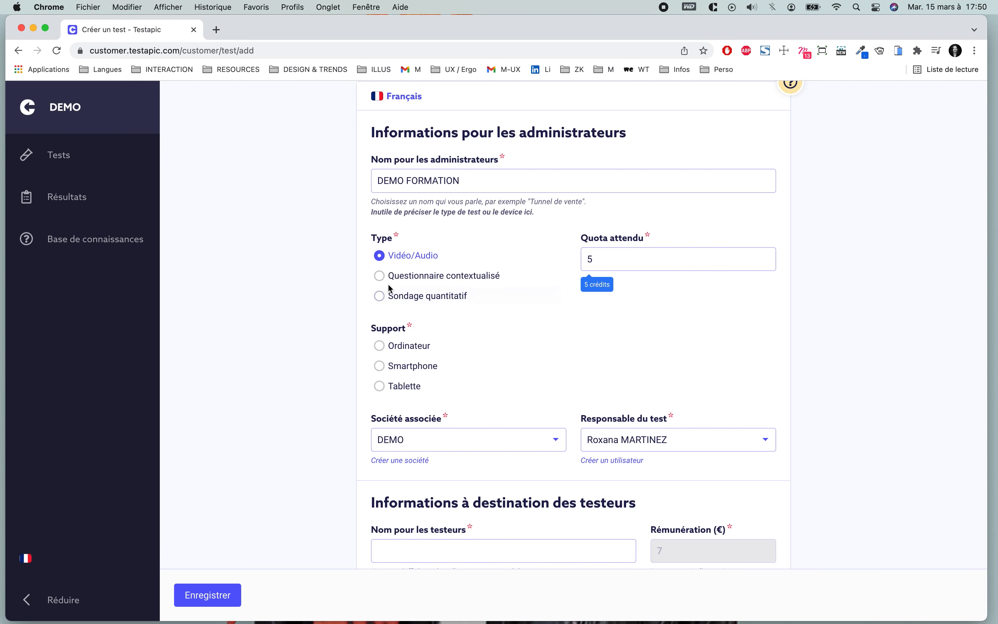
{"action": "left_click", "coordinate": [380, 275]}
{"action": "left_click", "coordinate": [379, 256]}
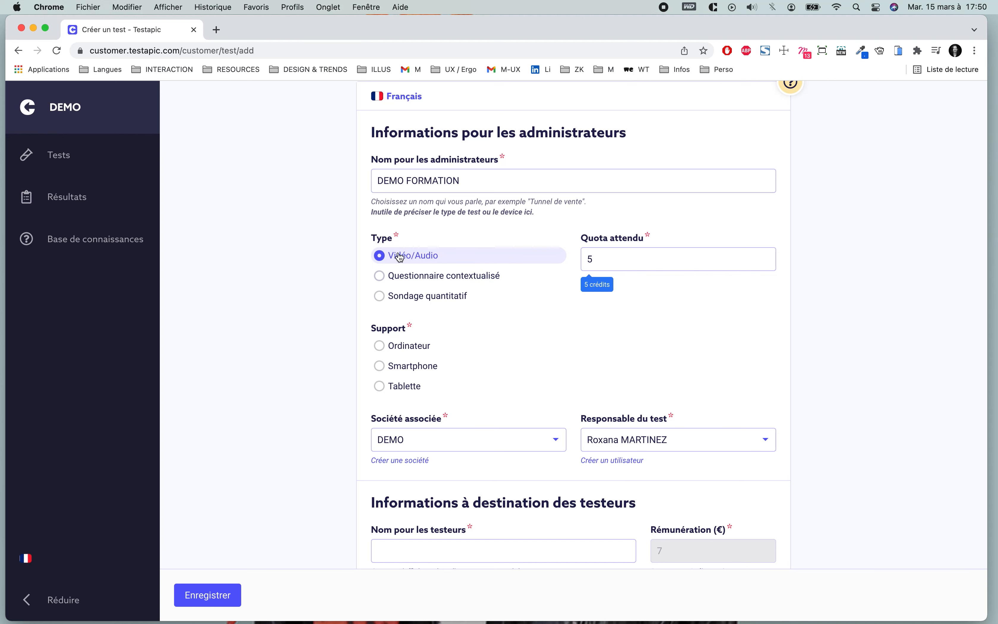
{"action": "double_click", "coordinate": [626, 265]}
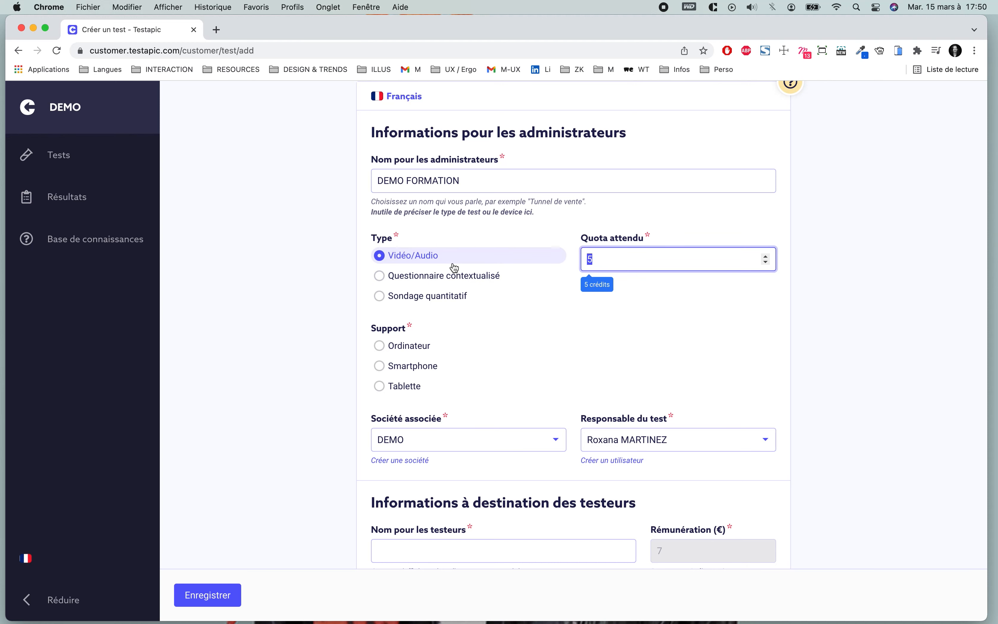
{"action": "type", "text": "10"}
{"action": "left_click", "coordinate": [536, 331]}
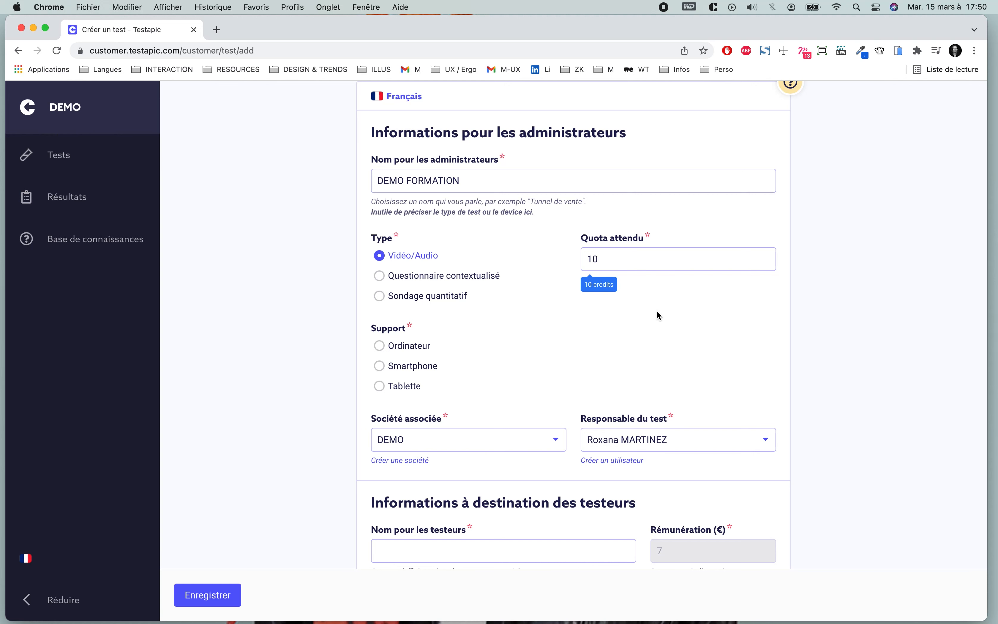
Choose Ordinateur as the test's support device
{"action": "scroll", "coordinate": [657, 314], "scroll_direction": "down", "scroll_amount": 3}
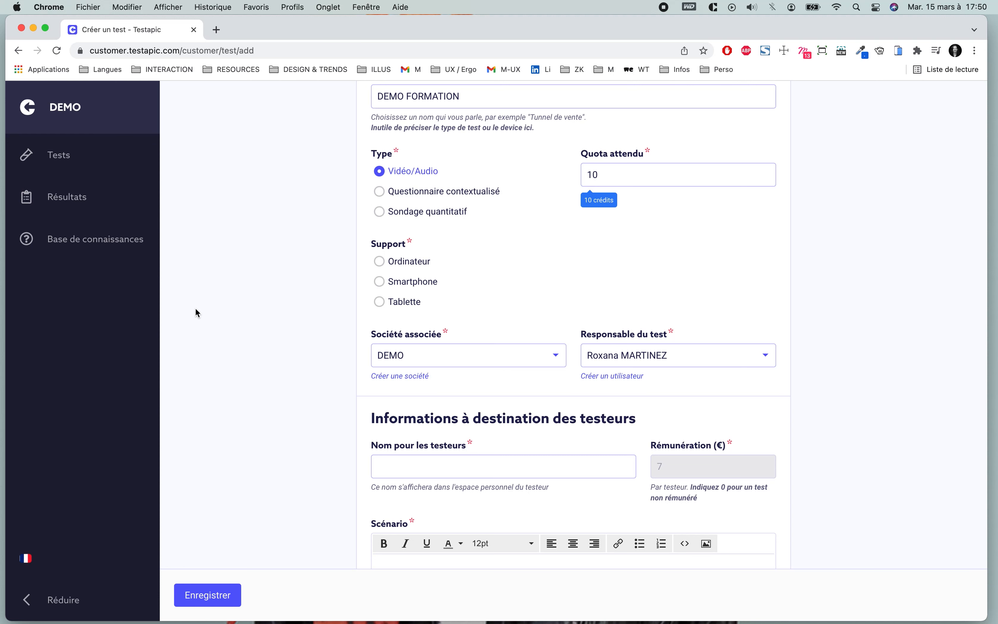
{"action": "left_click", "coordinate": [380, 266]}
{"action": "left_click", "coordinate": [380, 283]}
{"action": "left_click", "coordinate": [380, 303]}
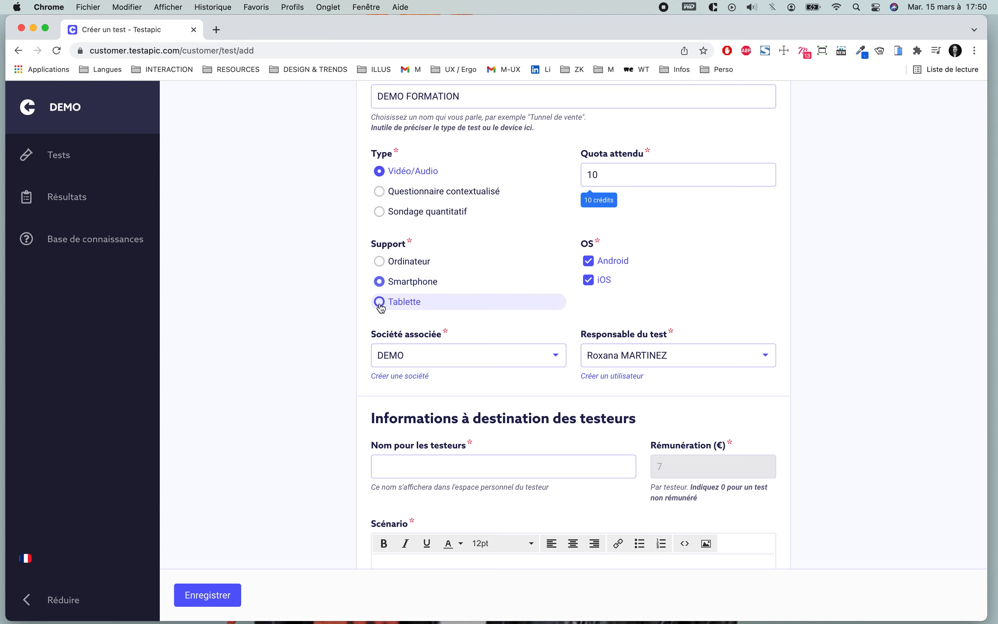
{"action": "left_click", "coordinate": [381, 264]}
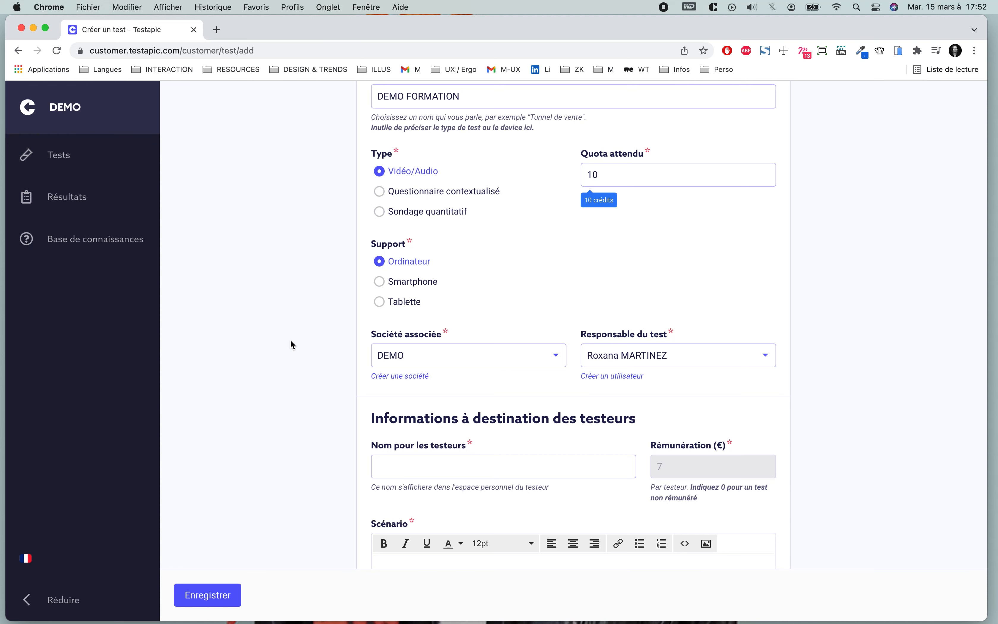
Review the companies that can be associated with the test, without changing the selection
{"action": "scroll", "coordinate": [307, 390], "scroll_direction": "down", "scroll_amount": 2}
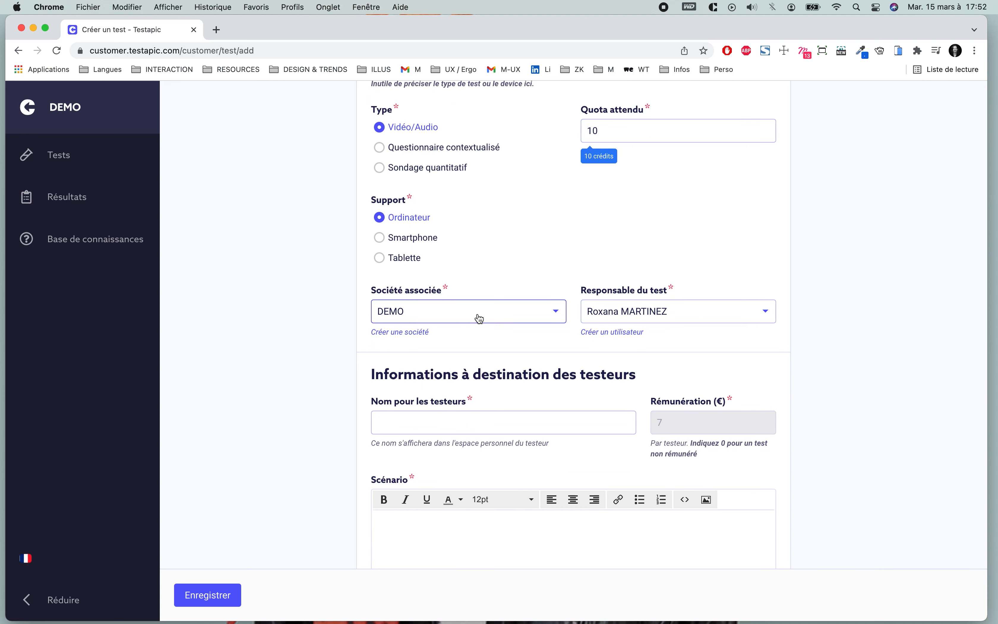
{"action": "left_click", "coordinate": [480, 318]}
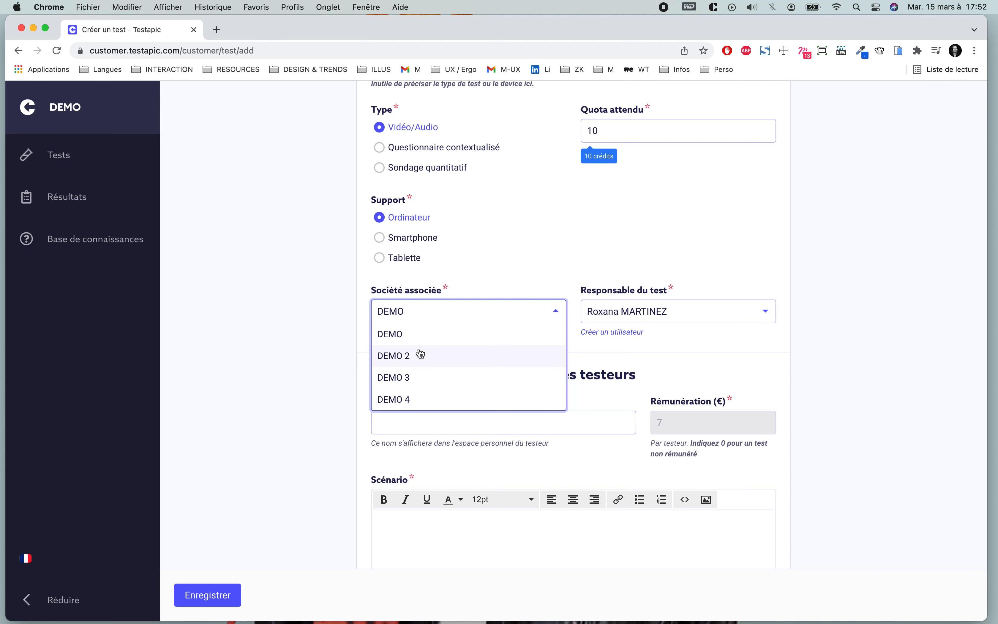
{"action": "left_click", "coordinate": [273, 382]}
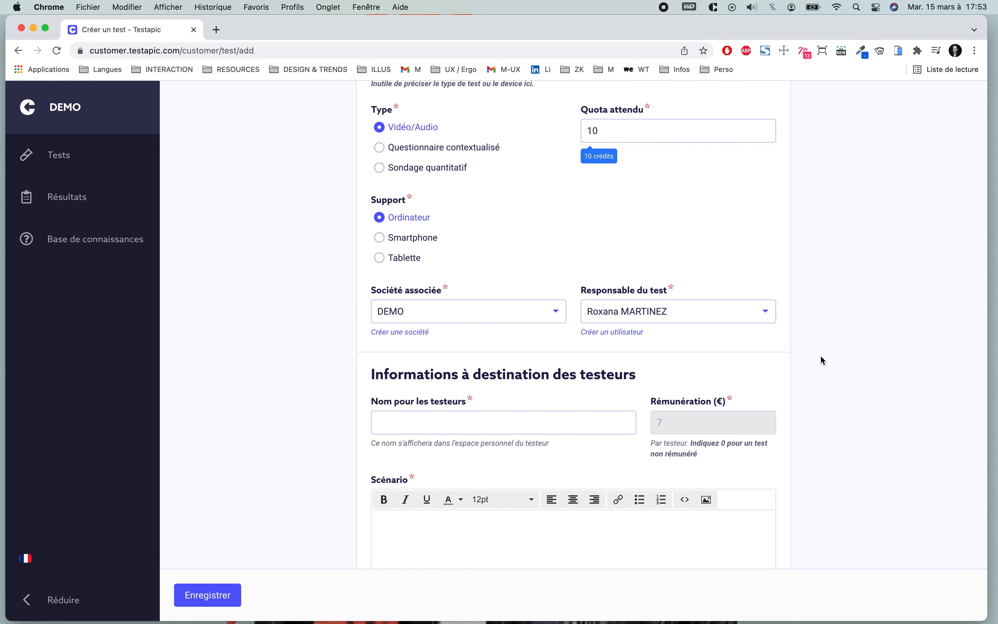
Set the name shown to testers to "Test de usabilidad jsbdcmz"
{"action": "scroll", "coordinate": [821, 356], "scroll_direction": "down", "scroll_amount": 5}
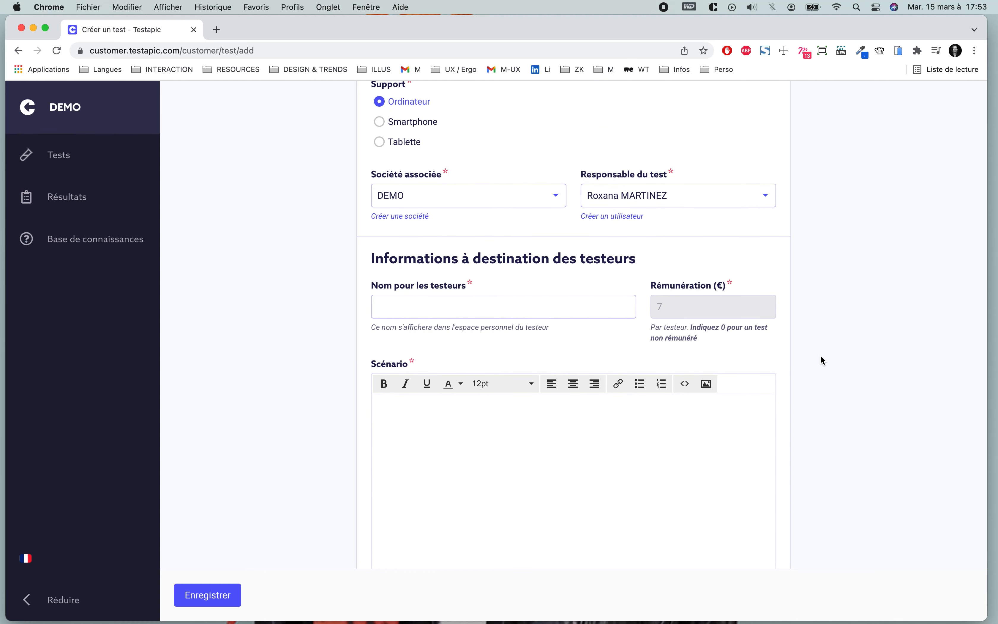
{"action": "scroll", "coordinate": [821, 355], "scroll_direction": "up", "scroll_amount": 5}
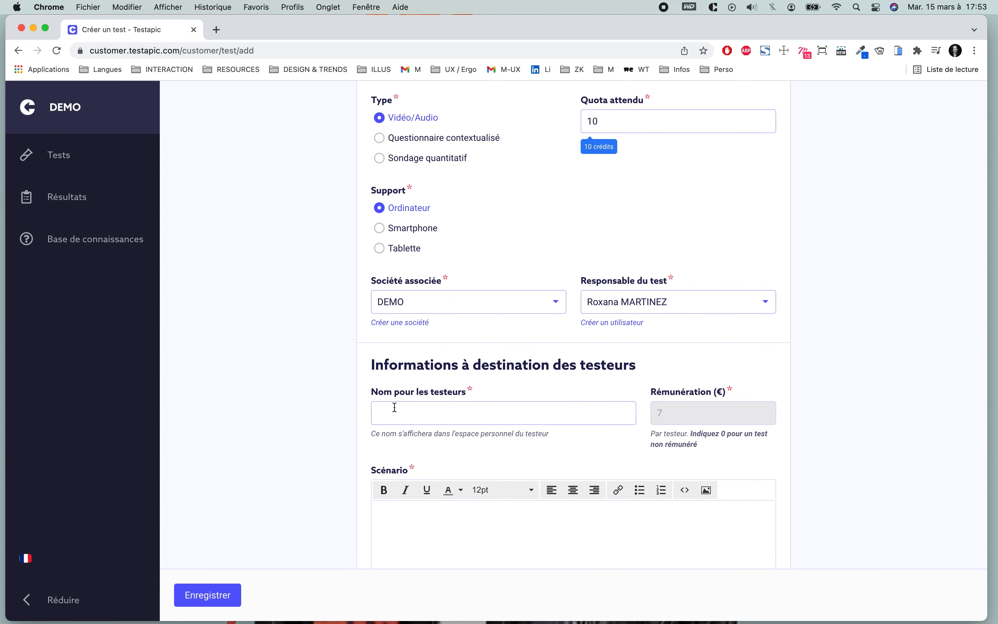
{"action": "left_click", "coordinate": [394, 407]}
{"action": "scroll", "coordinate": [395, 413], "scroll_direction": "up", "scroll_amount": 3}
{"action": "scroll", "coordinate": [396, 418], "scroll_direction": "down", "scroll_amount": 3}
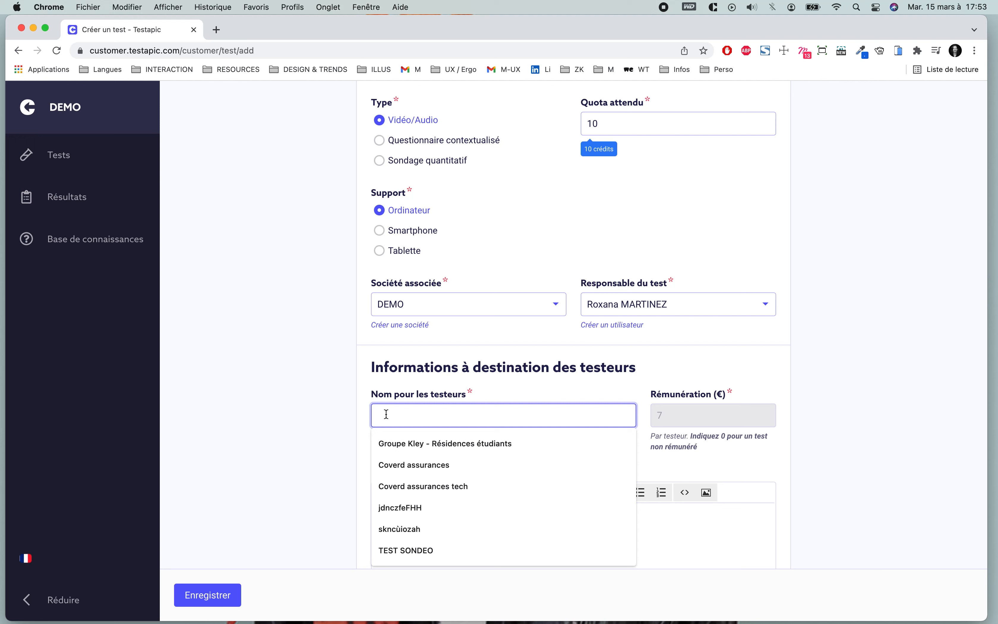
{"action": "type", "text": "Test de"}
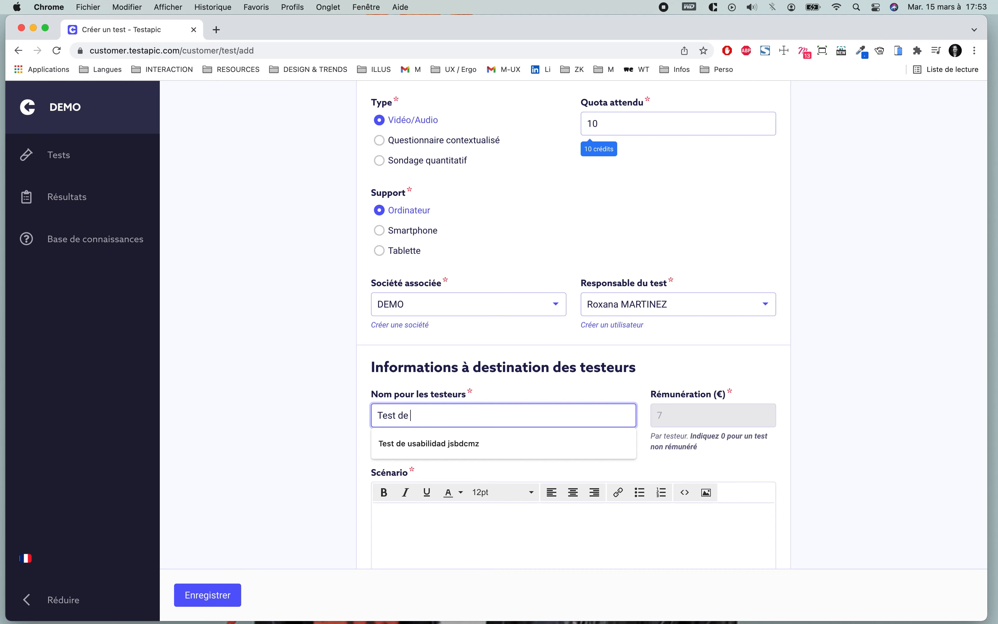
{"action": "left_click", "coordinate": [442, 444]}
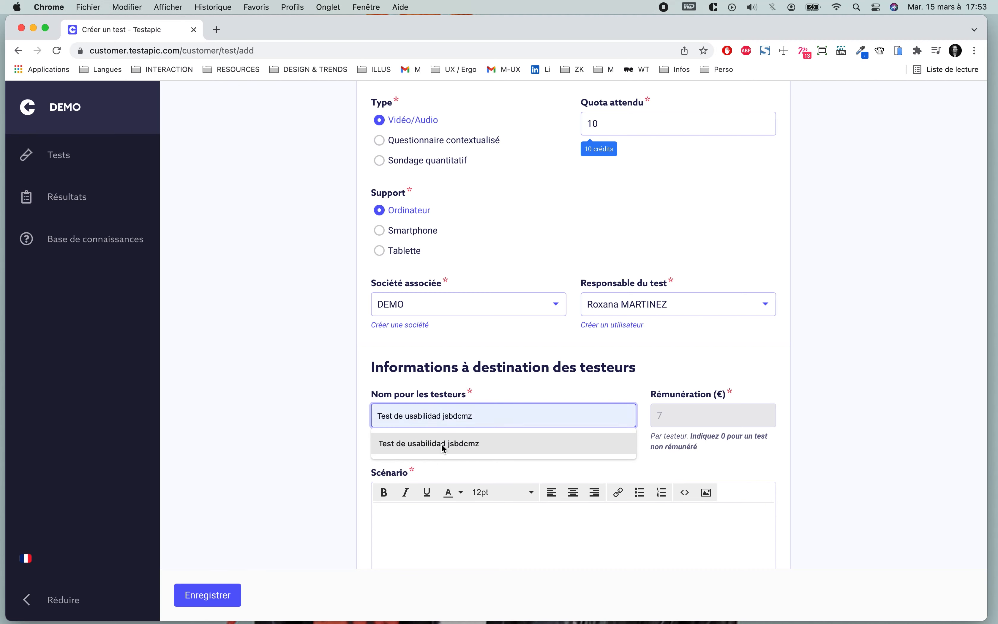
Write "Este es el contexto que daremos al tester" as a bulleted scenario and save the test
{"action": "left_click", "coordinate": [477, 520]}
{"action": "scroll", "coordinate": [477, 521], "scroll_direction": "down", "scroll_amount": 3}
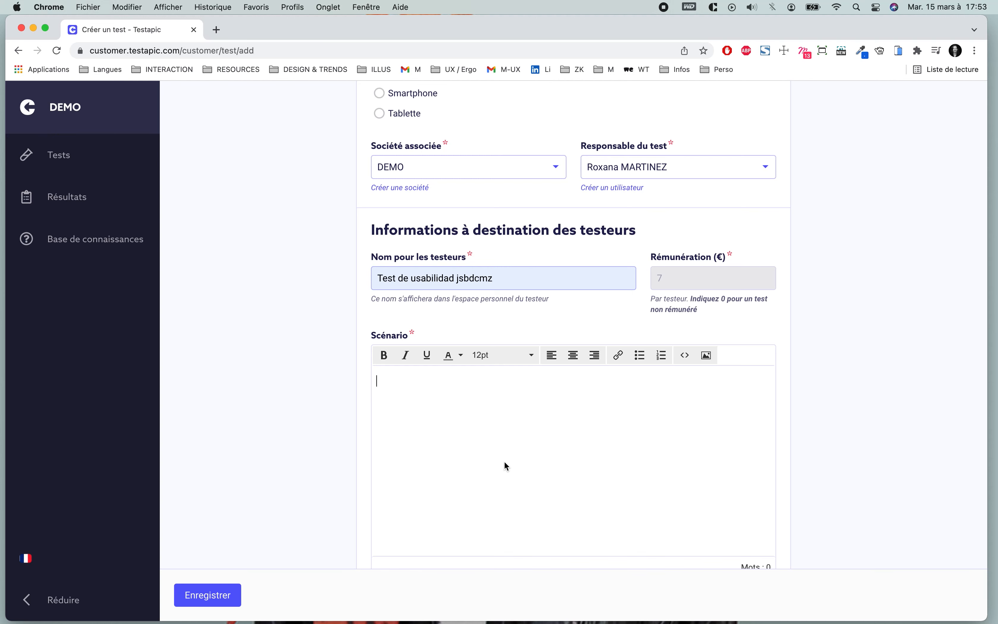
{"action": "type", "text": "Este es el contexto que d"}
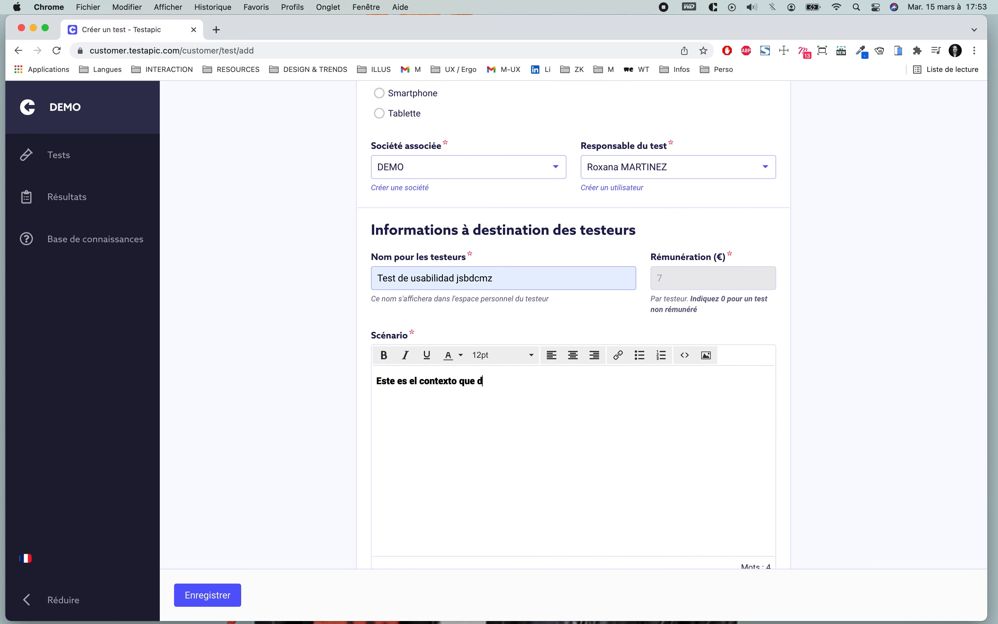
{"action": "type", "text": "aremos al tester"}
{"action": "left_click", "coordinate": [661, 357]}
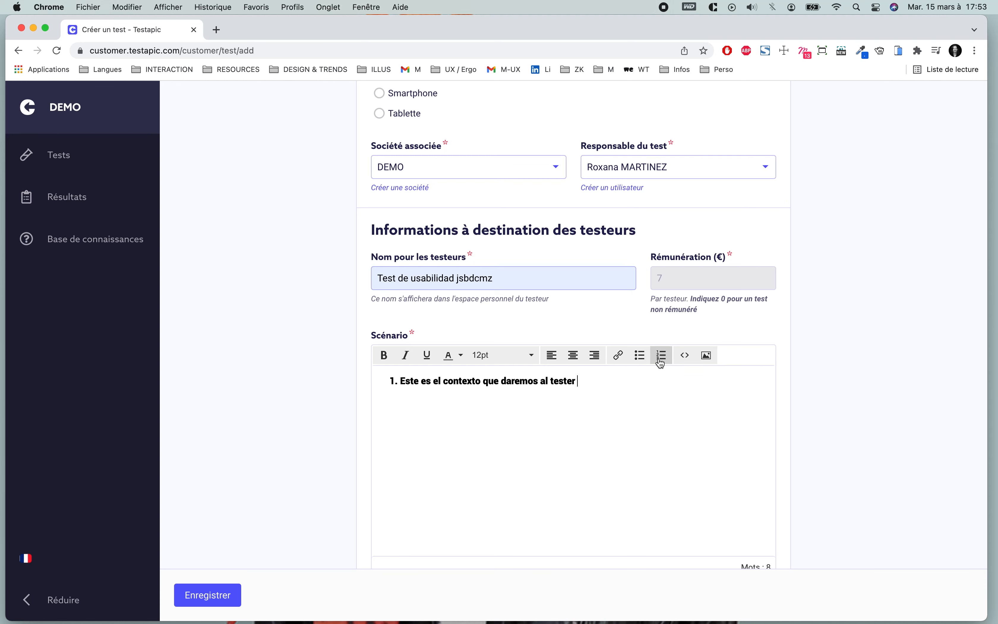
{"action": "left_click", "coordinate": [637, 358]}
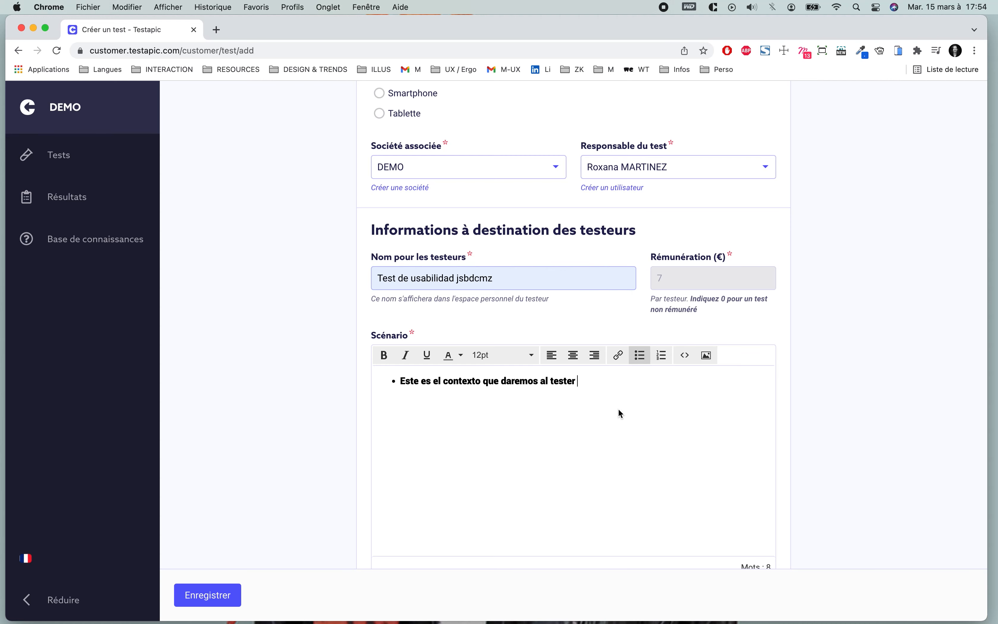
{"action": "left_click", "coordinate": [214, 597]}
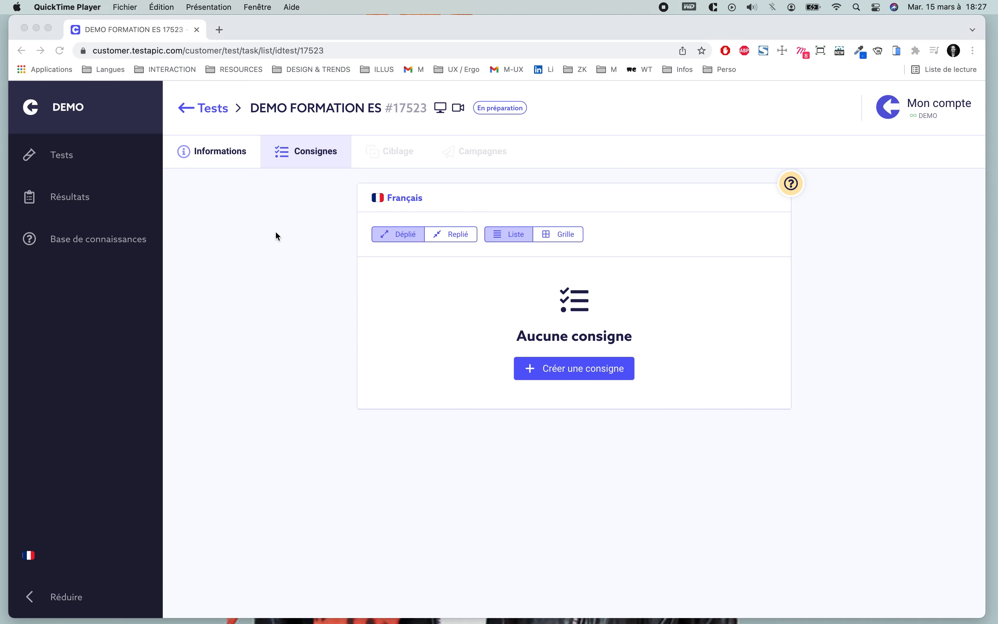
{"action": "left_click", "coordinate": [556, 371]}
{"action": "left_click", "coordinate": [556, 372]}
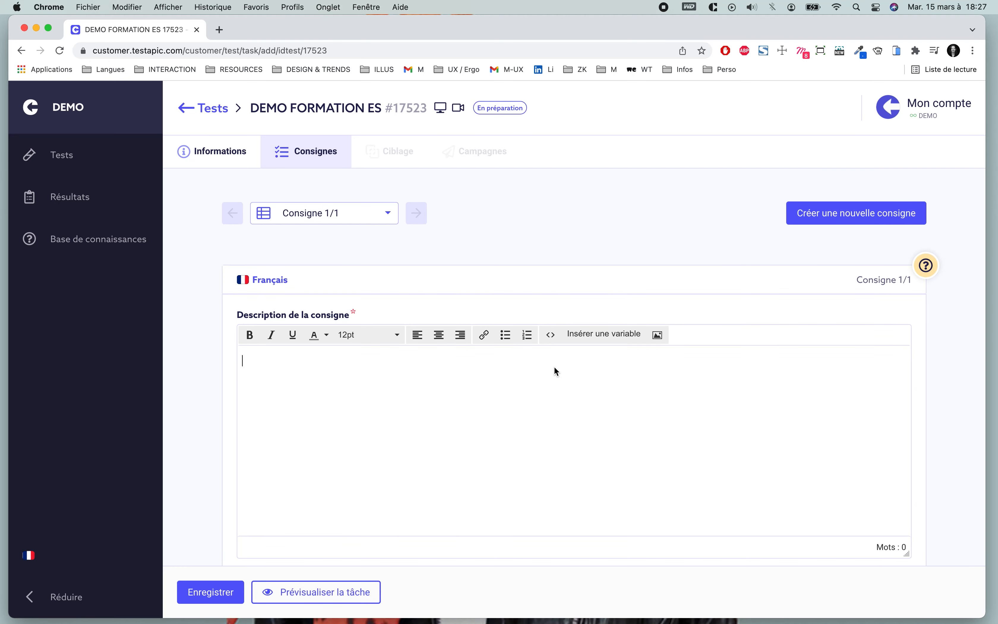
{"action": "type", "text": "Consigna numero 1"}
{"action": "scroll", "coordinate": [562, 421], "scroll_direction": "down", "scroll_amount": 3}
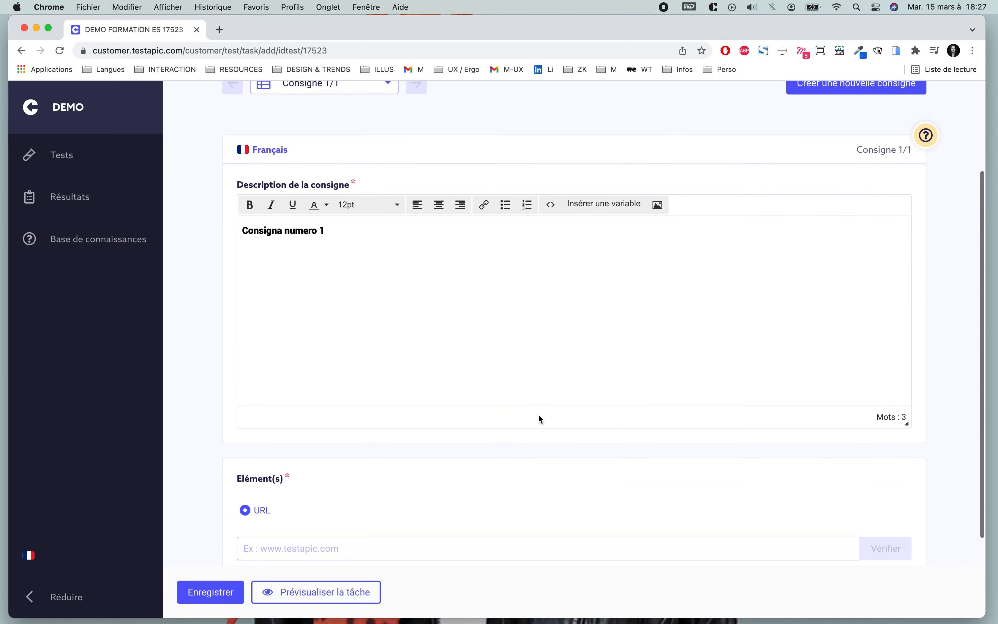
{"action": "left_click", "coordinate": [449, 512]}
{"action": "left_click", "coordinate": [310, 545]}
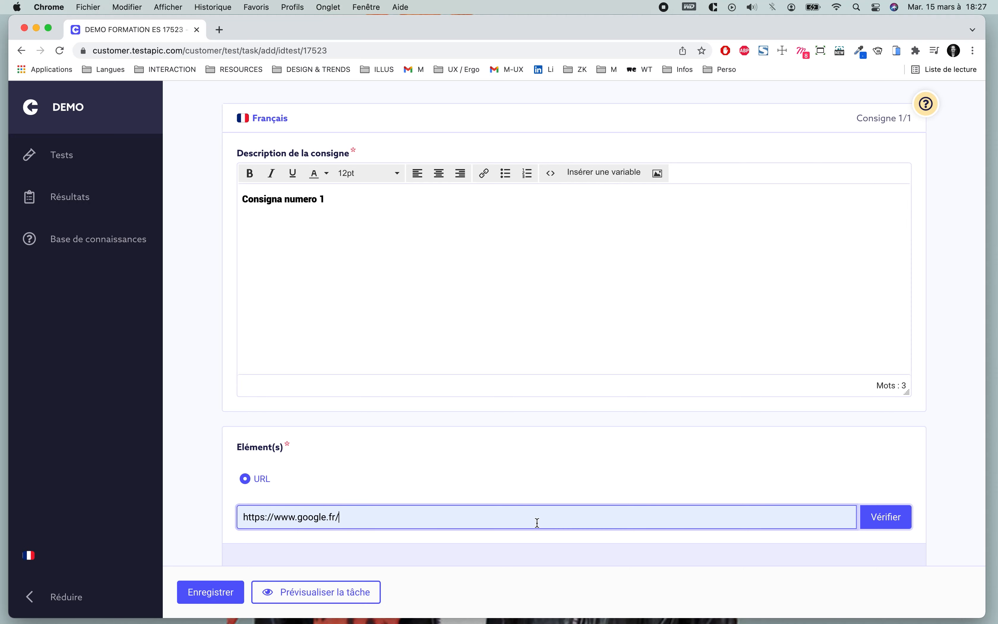
{"action": "left_click", "coordinate": [189, 590]}
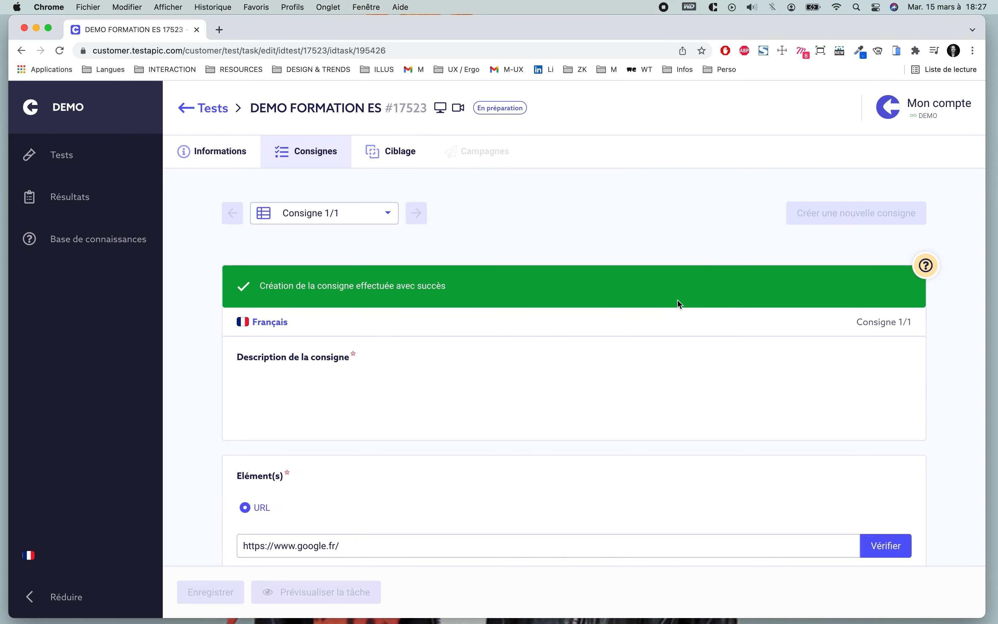
Create a second instruction with the description "Consigna numero 2" and, below it, the line "link hacia pantalla J"
{"action": "left_click", "coordinate": [864, 212]}
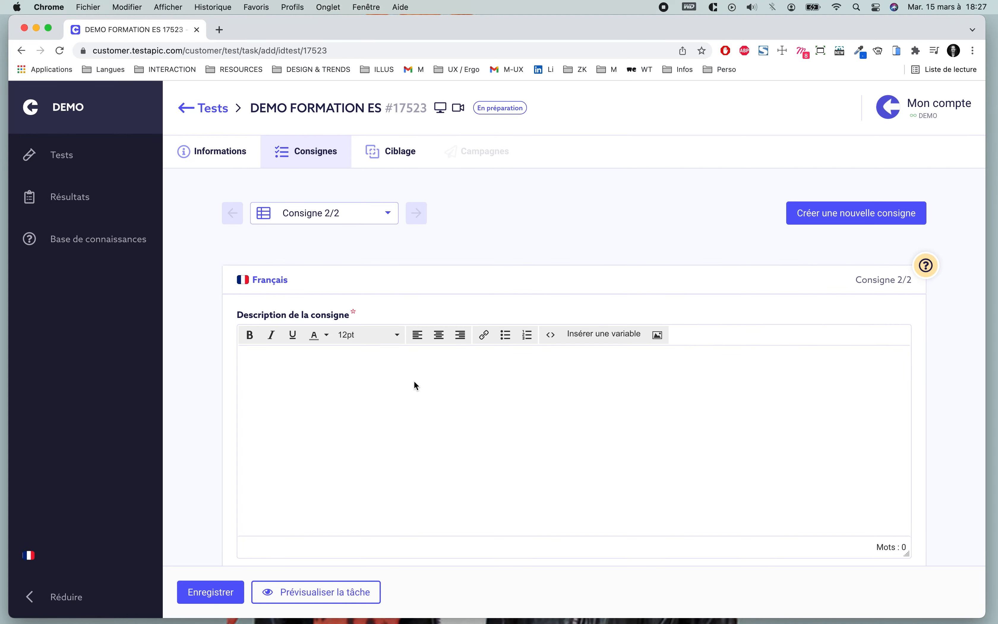
{"action": "type", "text": "Consigna niu"}
{"action": "type", "text": "n"}
{"action": "key", "text": "BackSpace"}
{"action": "key", "text": "BackSpace"}
{"action": "key", "text": "BackSpace"}
{"action": "type", "text": "umero 2  link ha"}
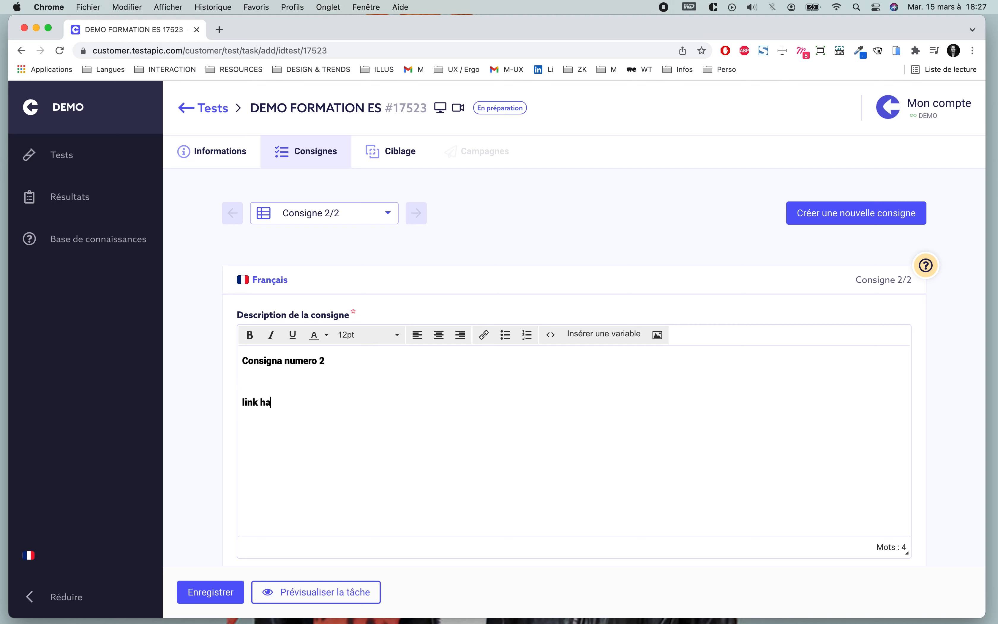
{"action": "type", "text": "cia pantalla J"}
{"action": "triple_click", "coordinate": [342, 401]}
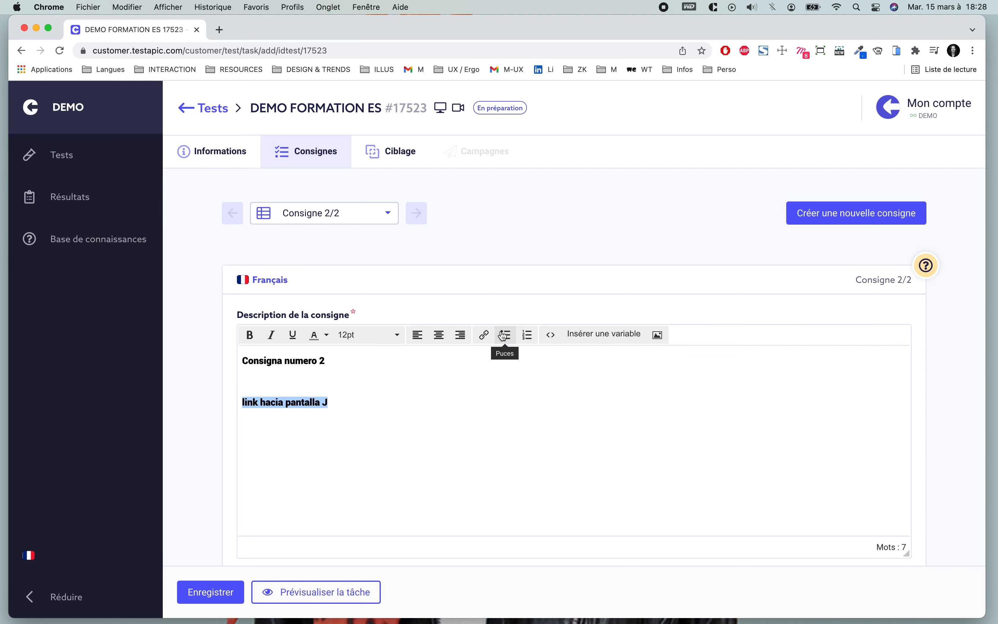
{"action": "left_click", "coordinate": [484, 335]}
{"action": "left_click", "coordinate": [491, 309]}
{"action": "type", "text": "https://www.google.fr/"}
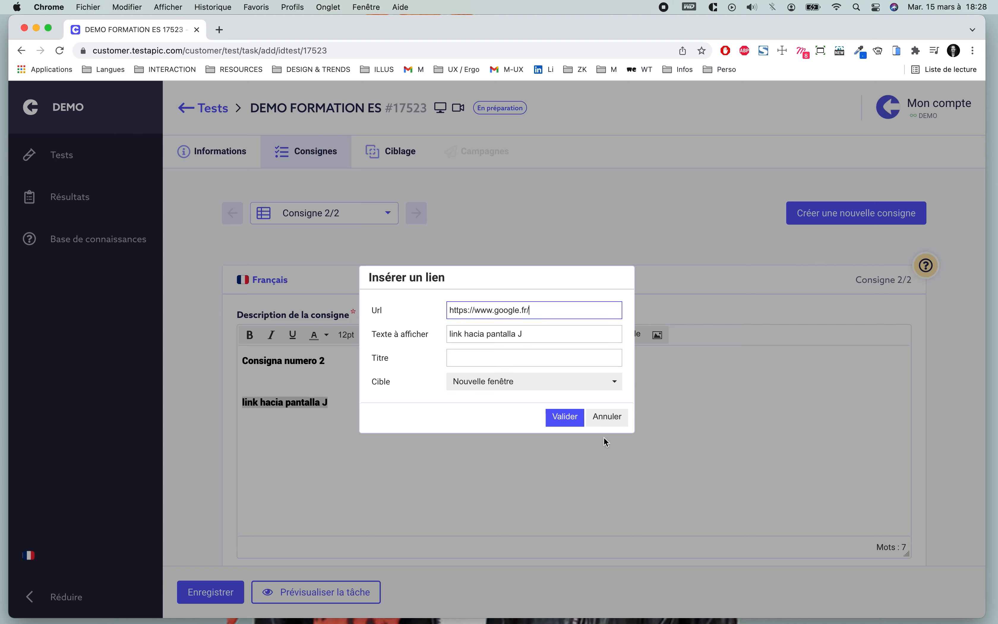
{"action": "left_click", "coordinate": [565, 416]}
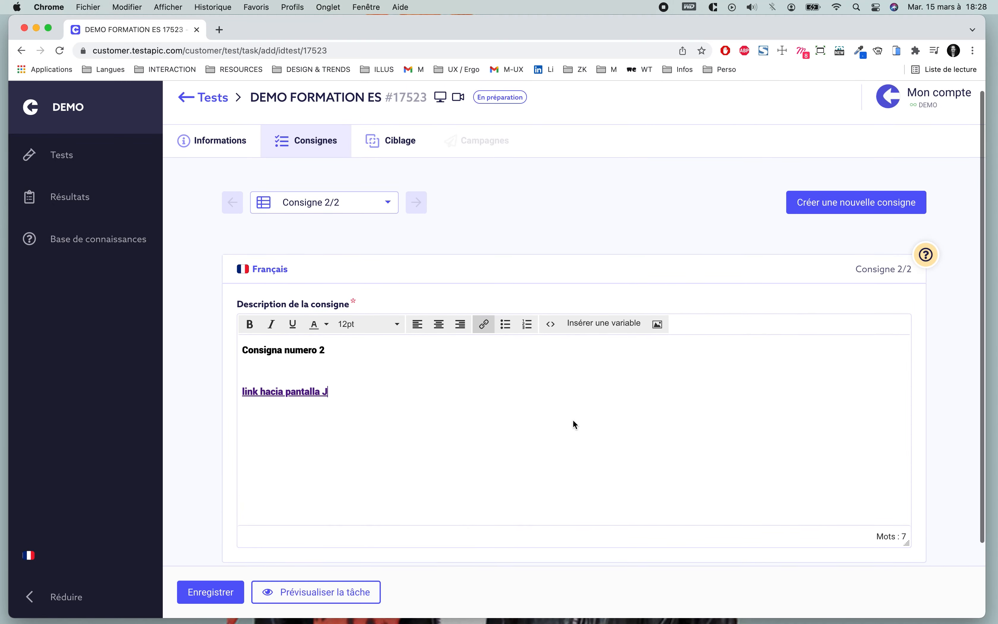
{"action": "left_click", "coordinate": [211, 594]}
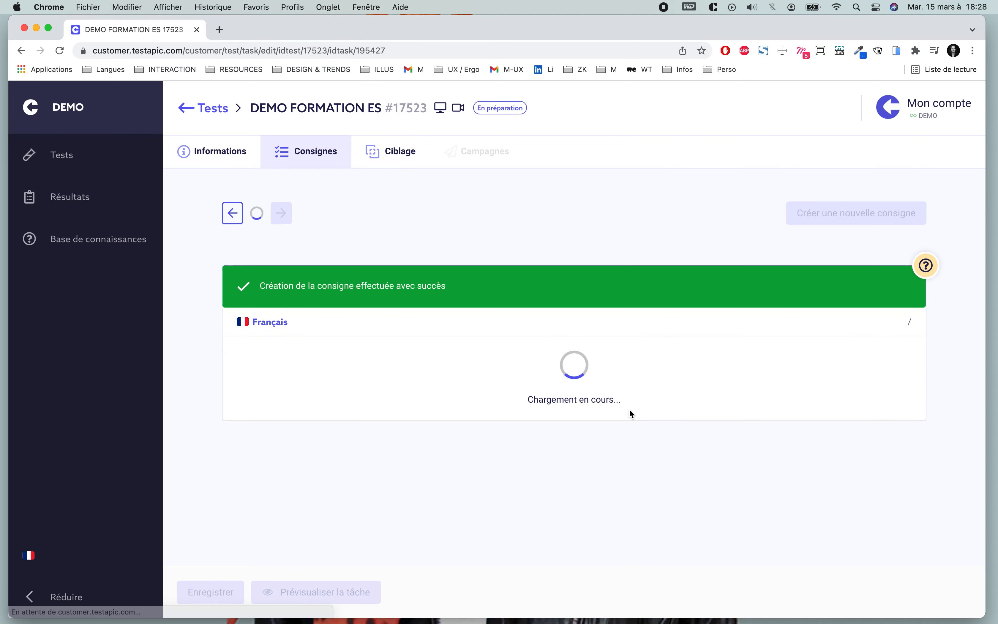
Create and save a third instruction with the description "Consigna numero 3"
{"action": "left_click", "coordinate": [835, 213]}
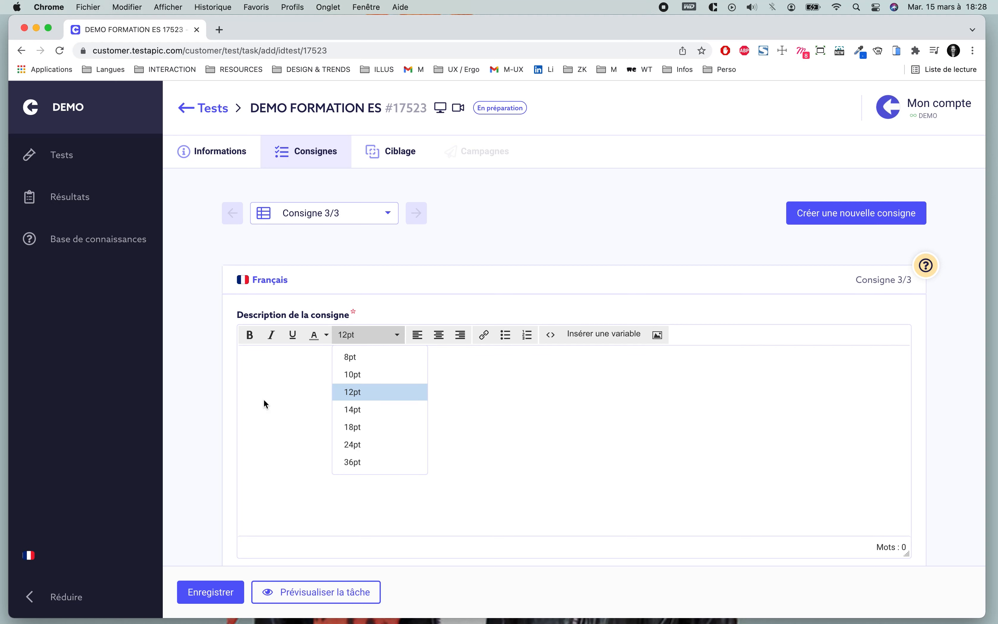
{"action": "left_click", "coordinate": [329, 385]}
{"action": "type", "text": "Consigna"}
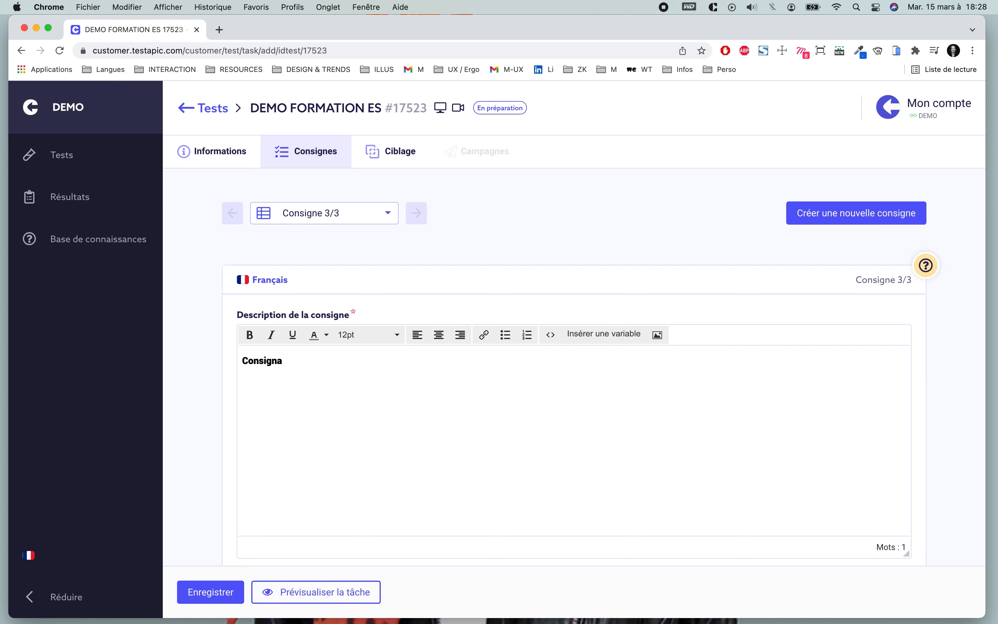
{"action": "type", "text": " numero 3"}
{"action": "left_click", "coordinate": [209, 592]}
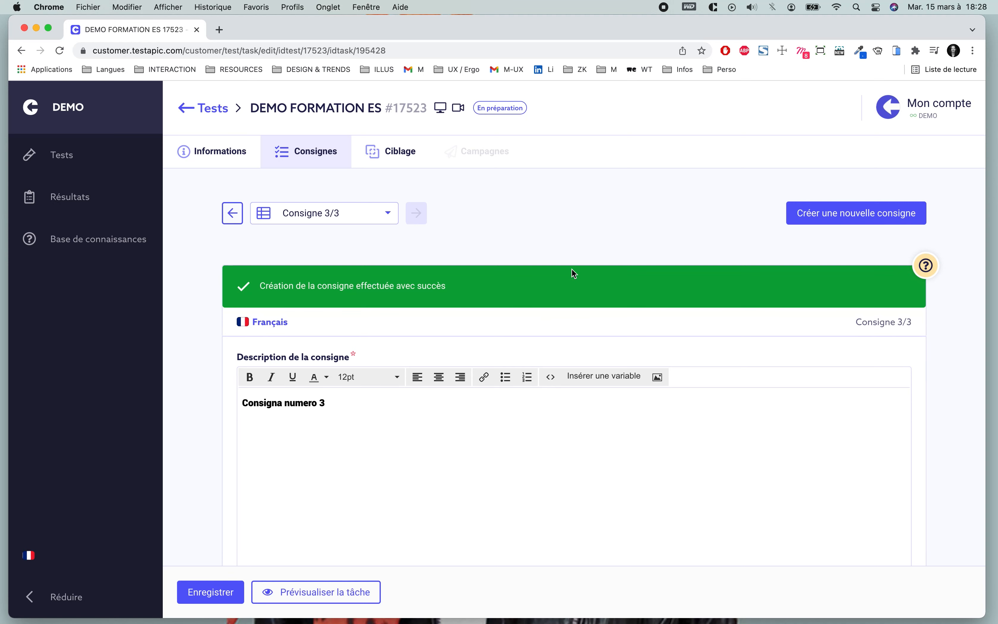
View the first instruction on its own, then display the overview of all the test's instructions
{"action": "scroll", "coordinate": [583, 223], "scroll_direction": "down", "scroll_amount": 1}
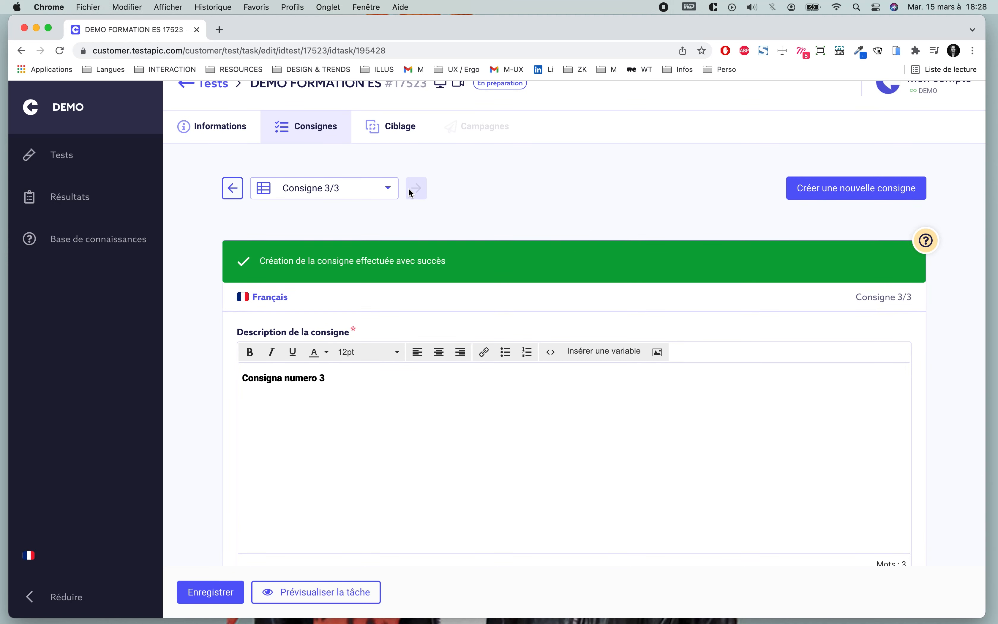
{"action": "left_click", "coordinate": [392, 196]}
{"action": "left_click", "coordinate": [351, 210]}
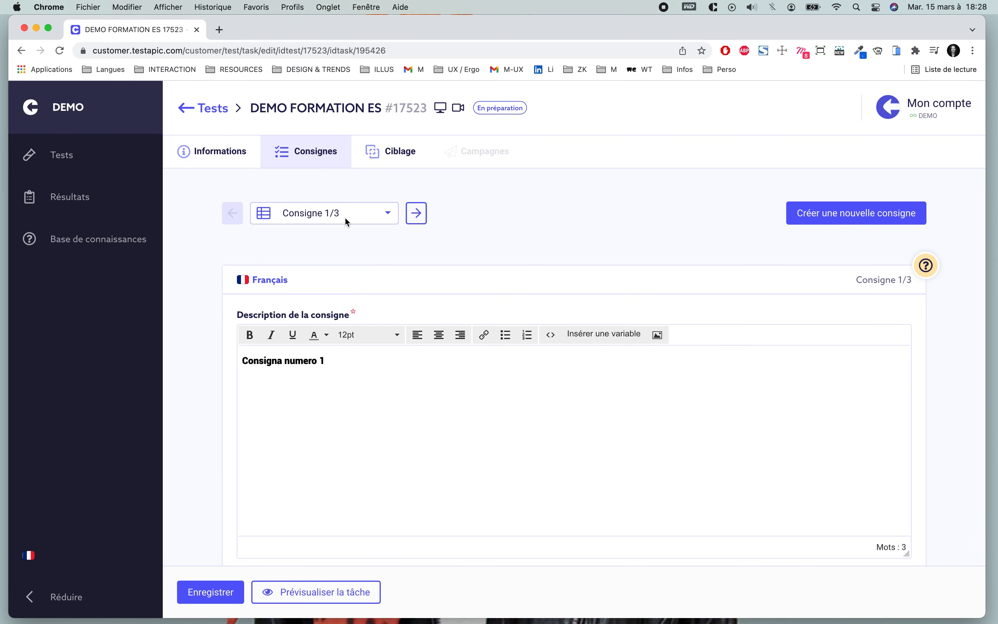
{"action": "left_click", "coordinate": [324, 151]}
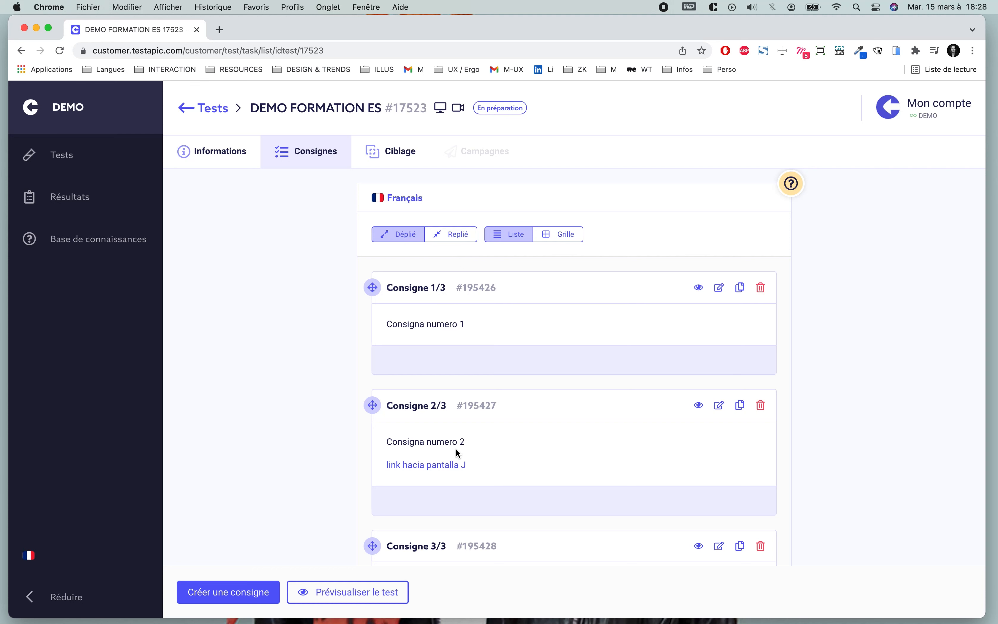
Collapse the instruction overview and move "Consigna numero 1" to the last place
{"action": "left_click", "coordinate": [454, 238]}
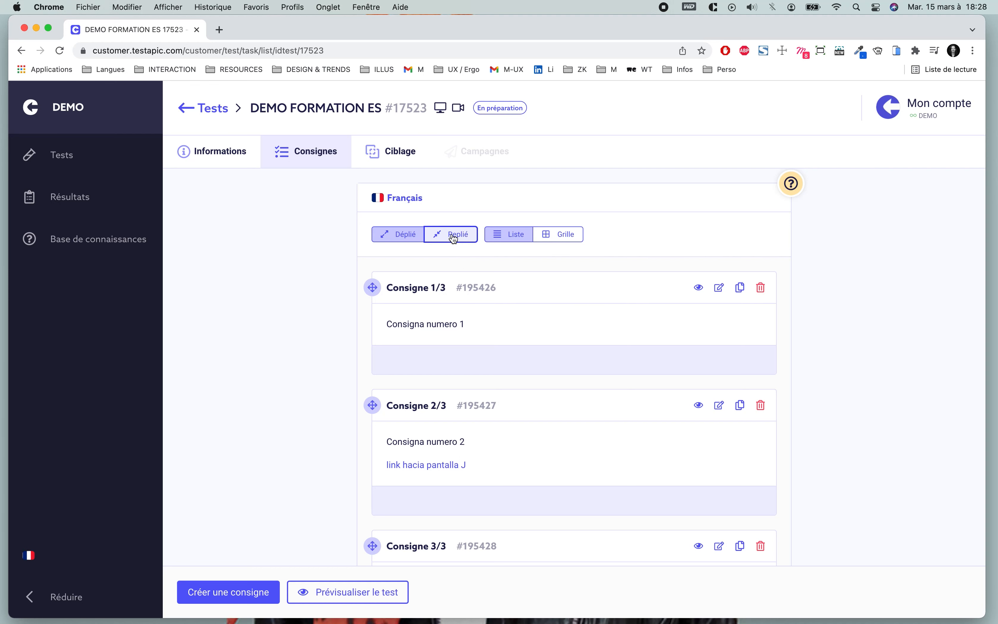
{"action": "left_click_drag", "start_coordinate": [420, 282], "coordinate": [445, 323]}
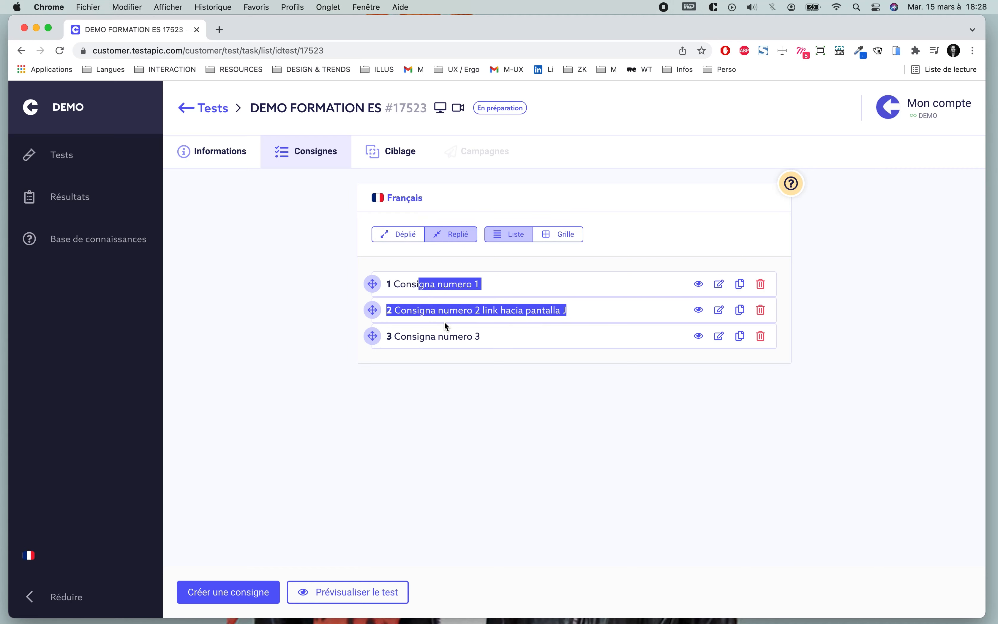
{"action": "left_click_drag", "start_coordinate": [373, 284], "coordinate": [406, 311]}
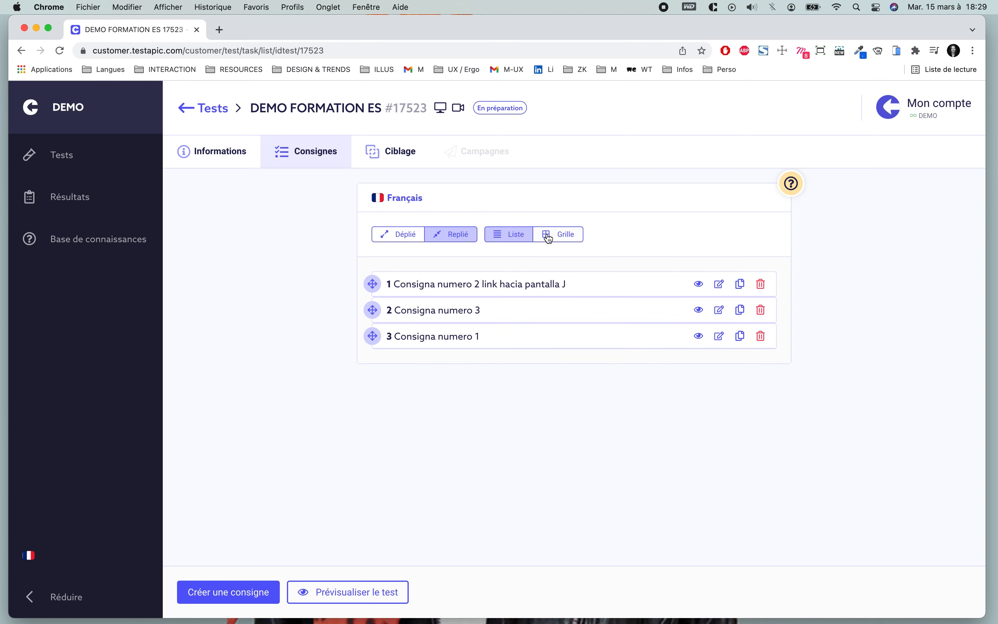
View the instructions as a grid and return to the list layout
{"action": "left_click", "coordinate": [559, 234]}
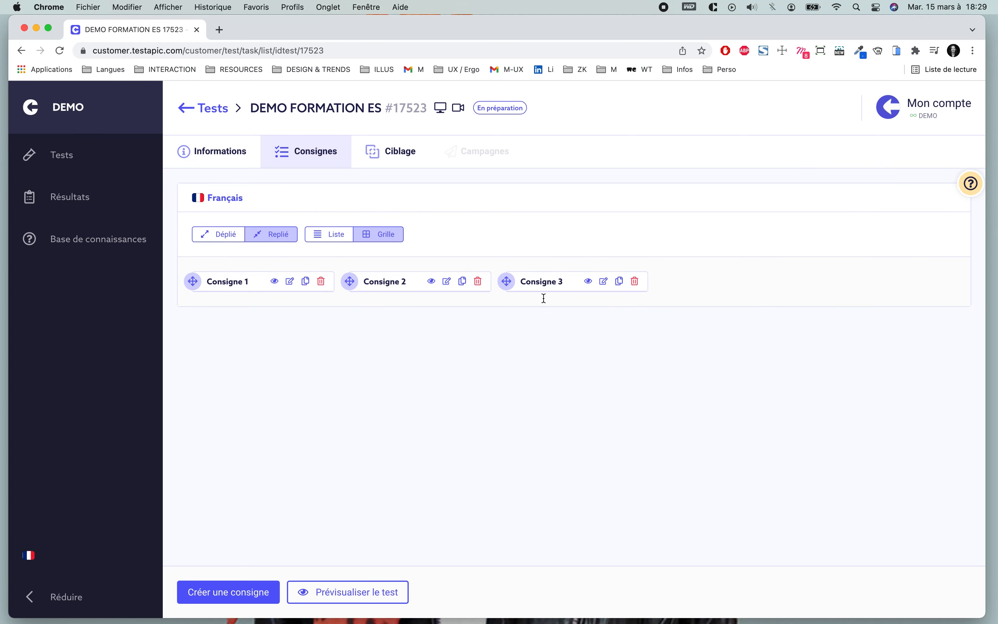
{"action": "left_click", "coordinate": [332, 234]}
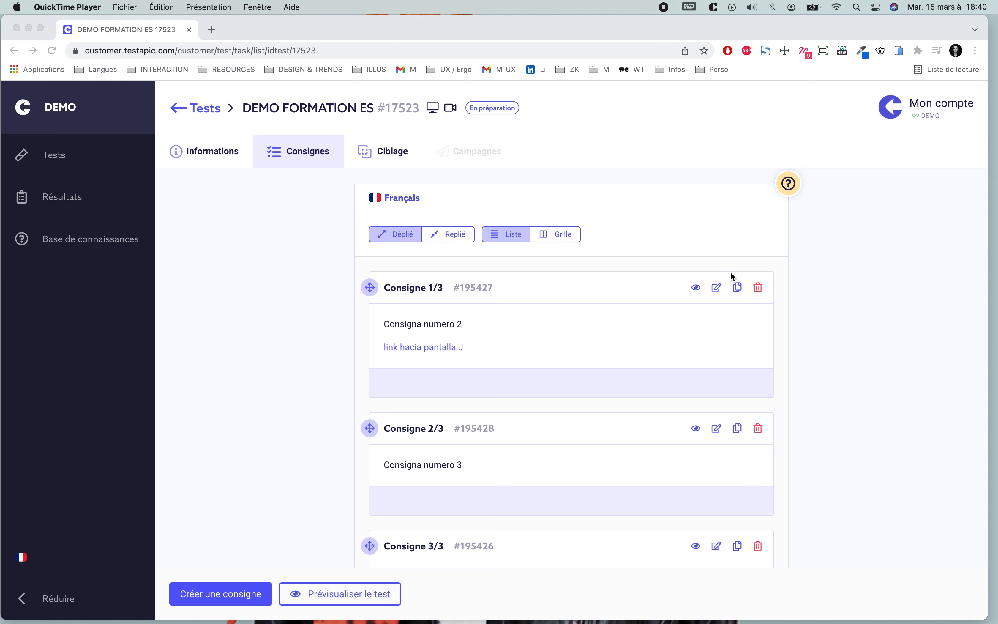
{"action": "left_click", "coordinate": [691, 324]}
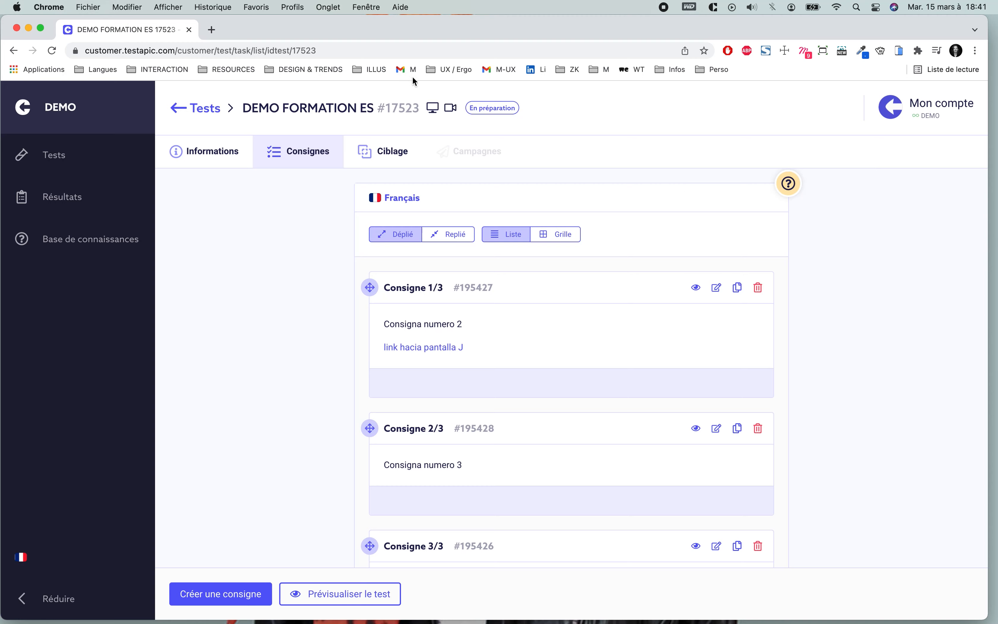
Check the test languages in the targeting settings and add a Spanish version to the test's general information
{"action": "left_click", "coordinate": [384, 151]}
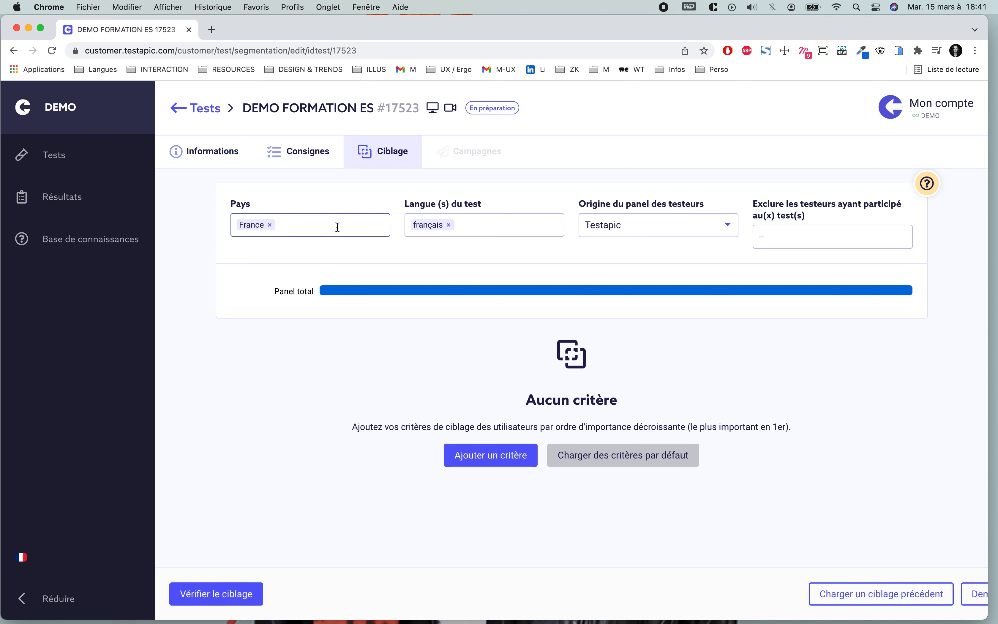
{"action": "left_click", "coordinate": [510, 221]}
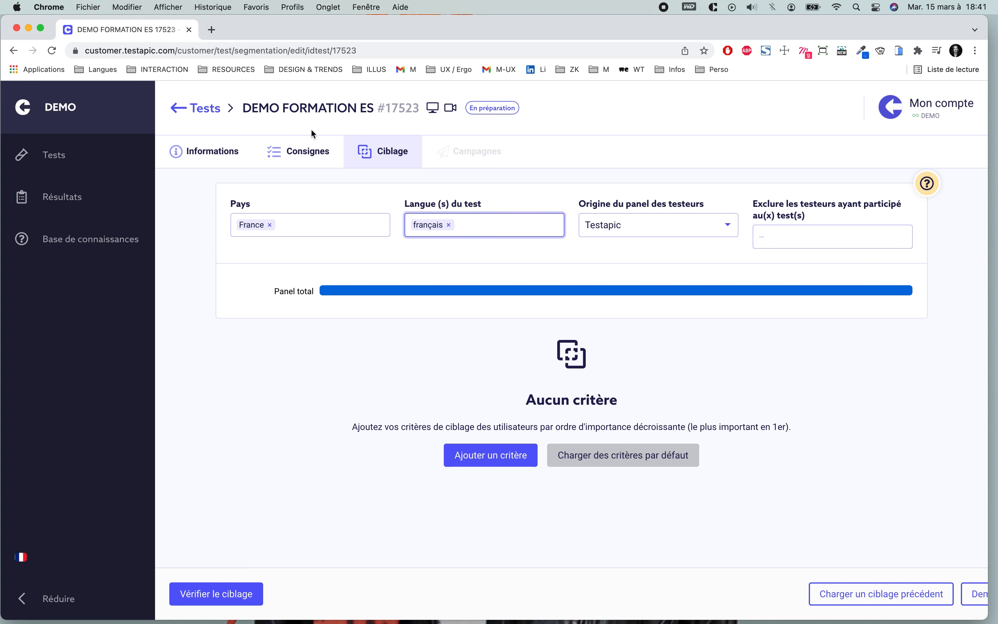
{"action": "left_click", "coordinate": [203, 155]}
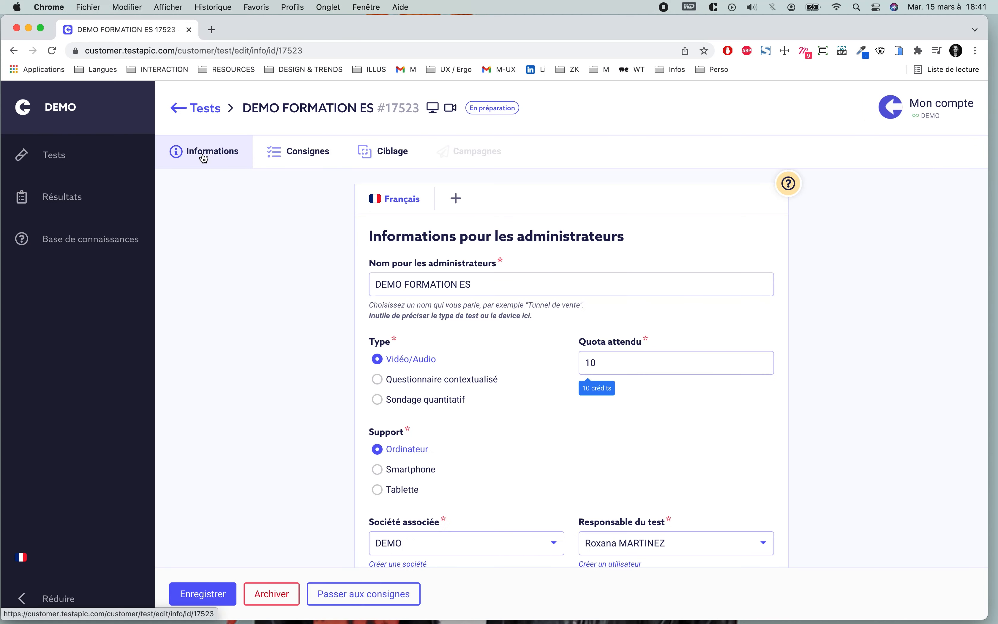
{"action": "left_click", "coordinate": [453, 201]}
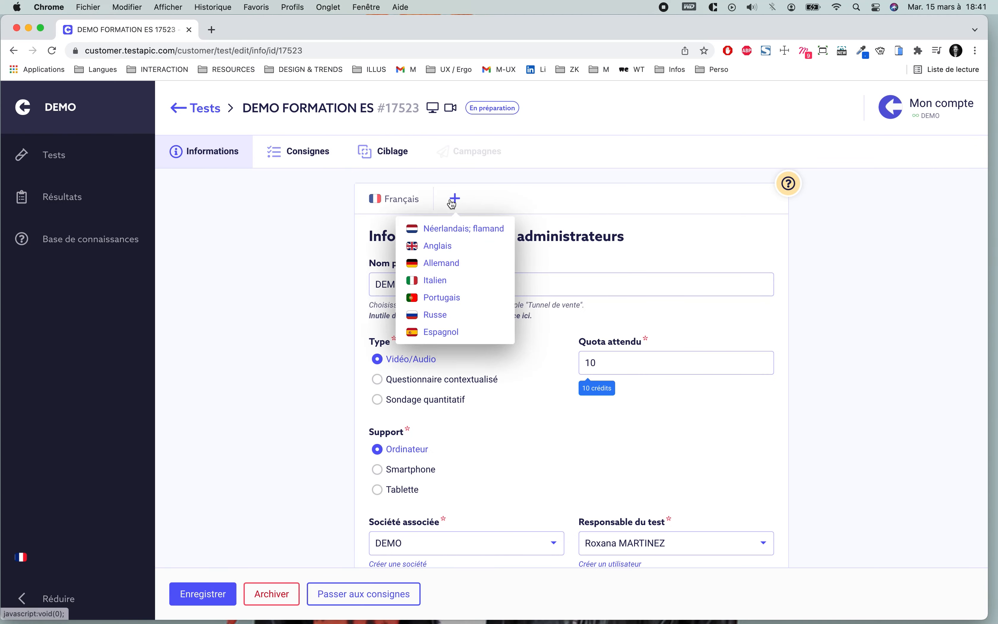
{"action": "left_click", "coordinate": [442, 332]}
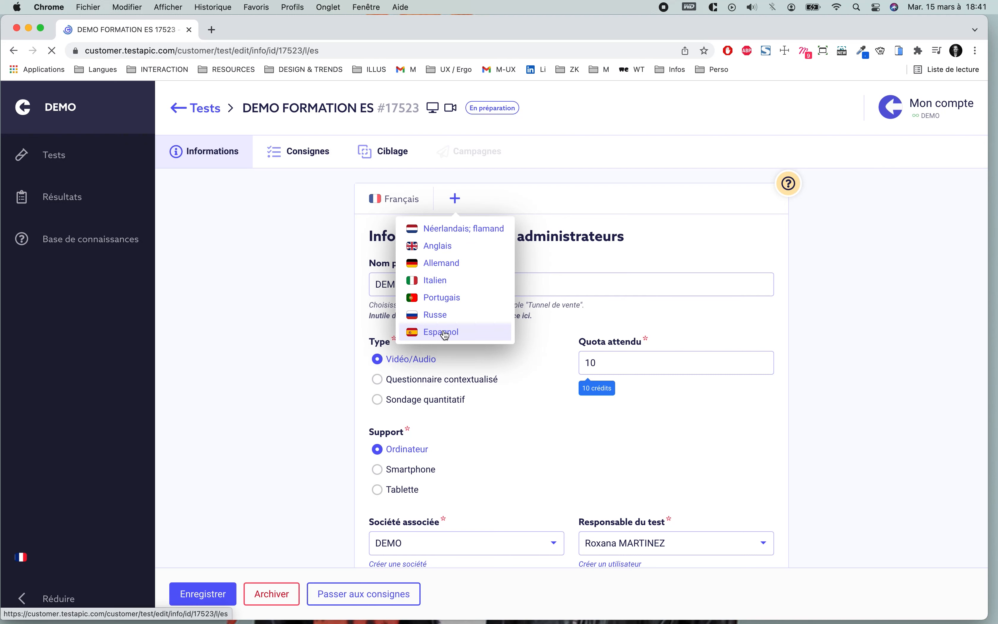
Set the Spanish tester-facing name to "Test de usabilidad jsbdcmz ES" and the scenario to "bschbvza", and save
{"action": "scroll", "coordinate": [499, 411], "scroll_direction": "down", "scroll_amount": 3}
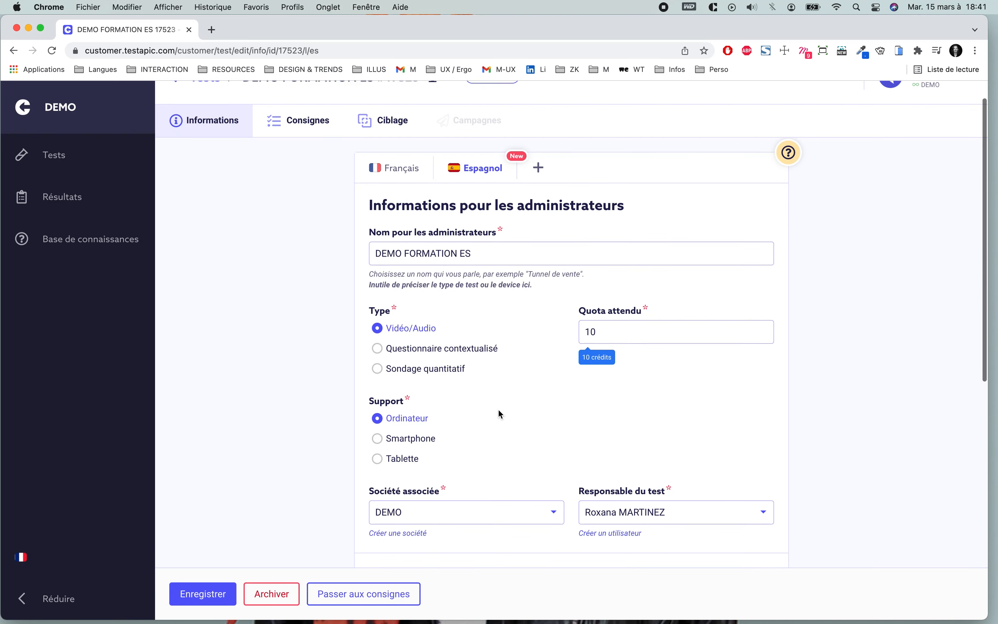
{"action": "scroll", "coordinate": [453, 503], "scroll_direction": "down", "scroll_amount": 5}
{"action": "left_click", "coordinate": [453, 475]}
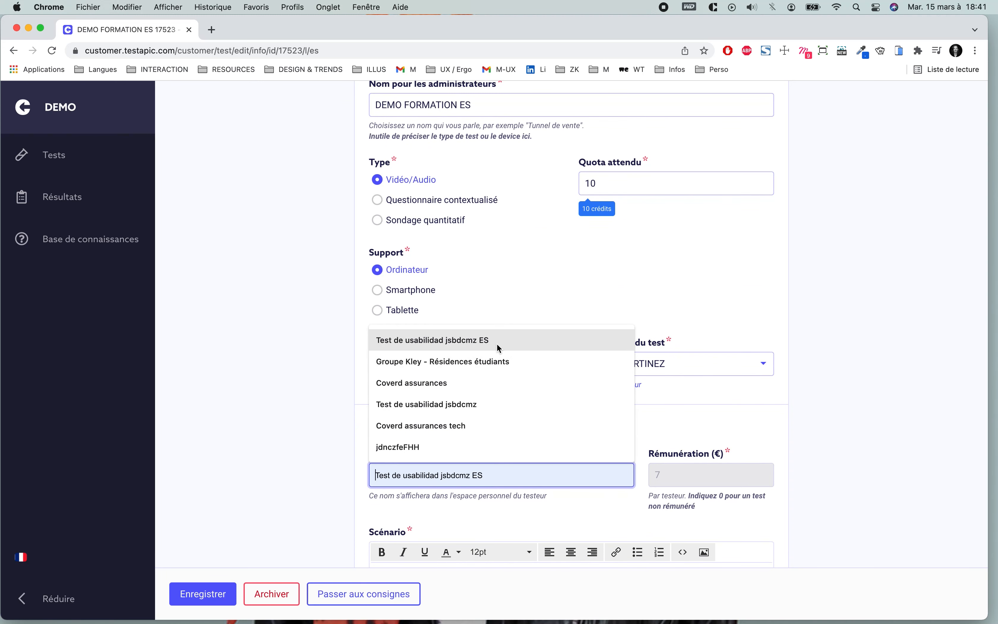
{"action": "left_click", "coordinate": [496, 344]}
{"action": "scroll", "coordinate": [491, 528], "scroll_direction": "down", "scroll_amount": 3}
{"action": "left_click", "coordinate": [490, 525]}
{"action": "type", "text": "bschbvza"}
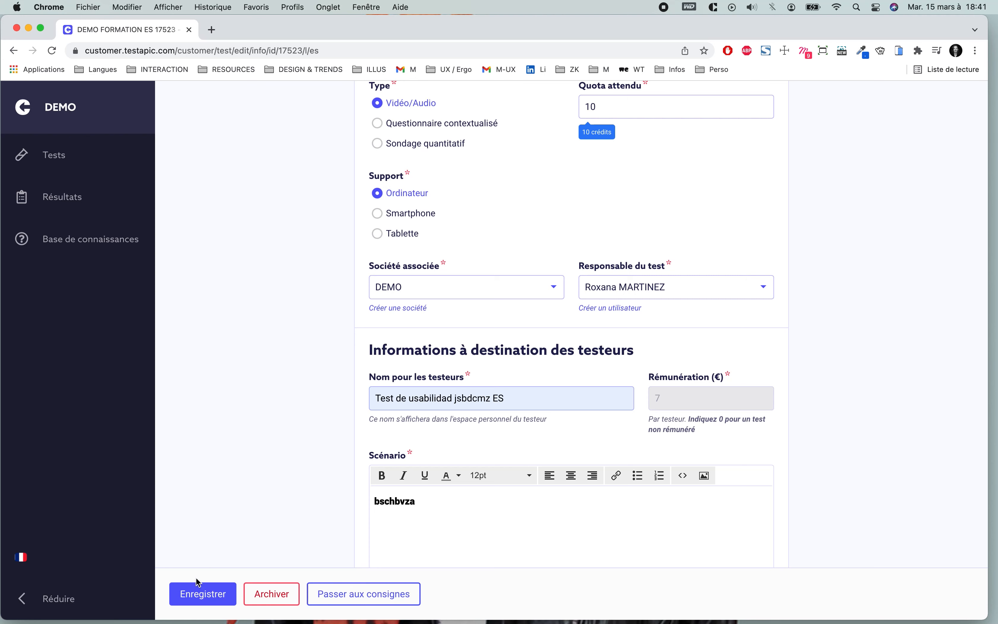
{"action": "left_click", "coordinate": [187, 597]}
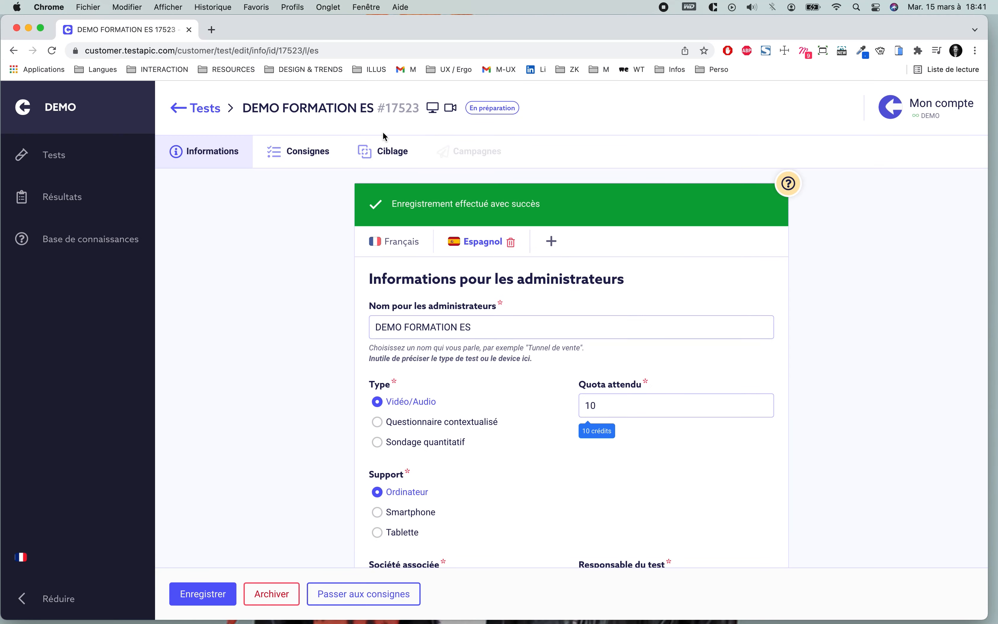
Review the Spanish instructions, the targeting languages and the past tests whose testers can be excluded, without selecting any
{"action": "left_click", "coordinate": [307, 153]}
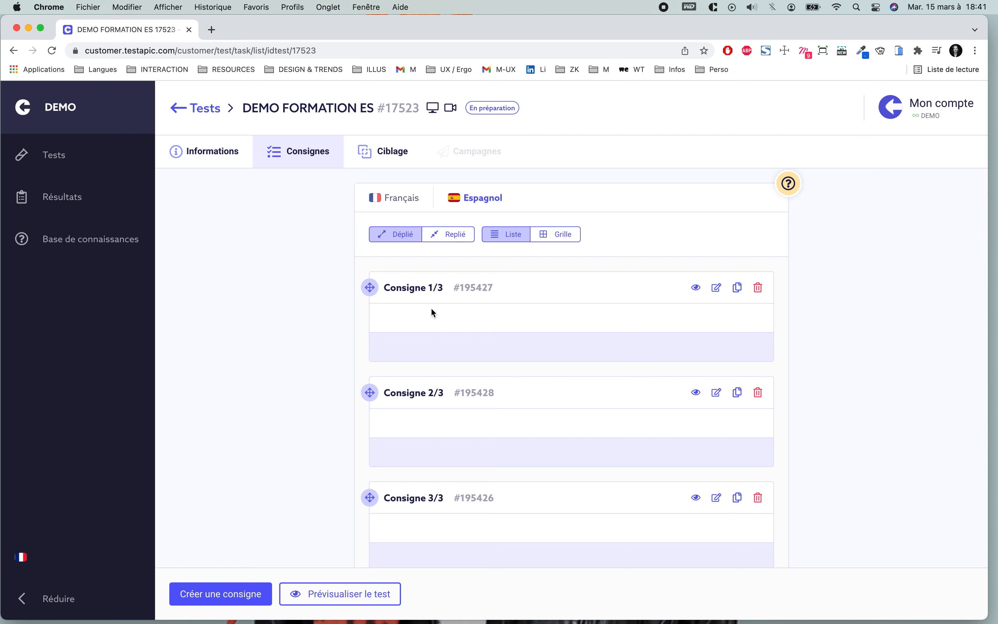
{"action": "left_click", "coordinate": [380, 160]}
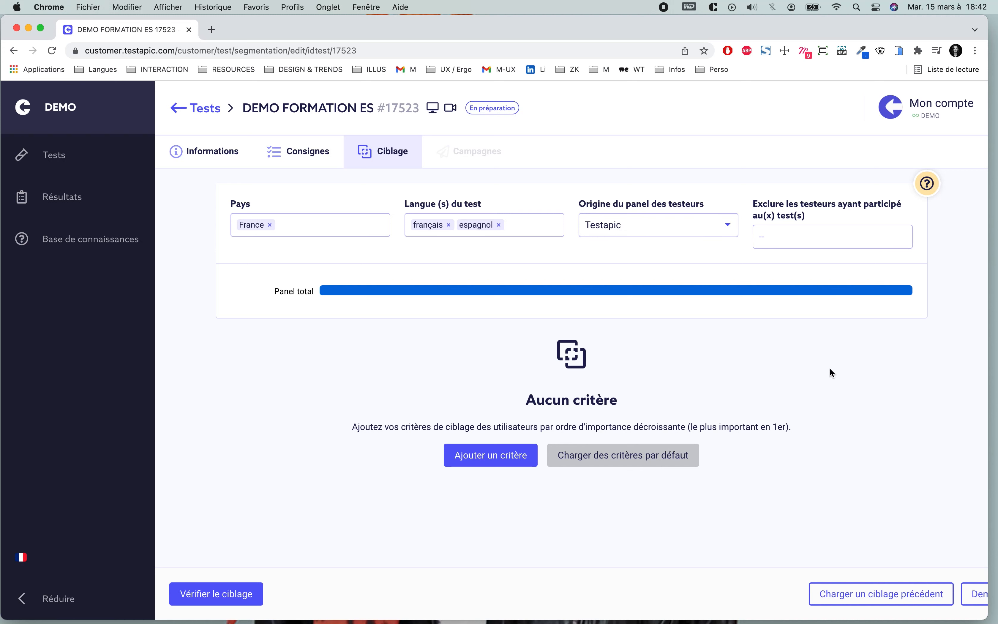
{"action": "left_click", "coordinate": [843, 239]}
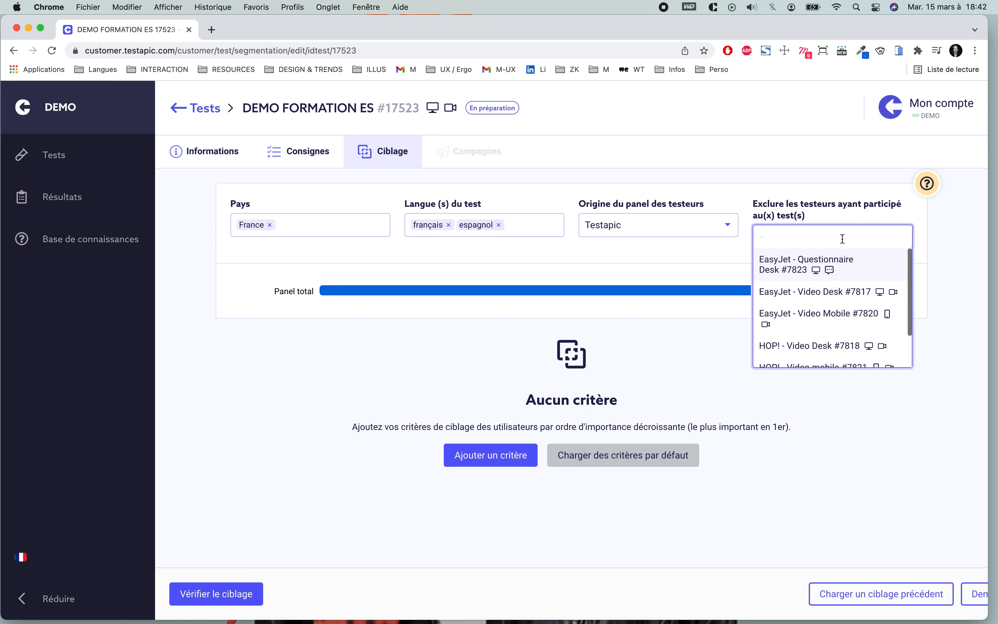
{"action": "left_click", "coordinate": [873, 460]}
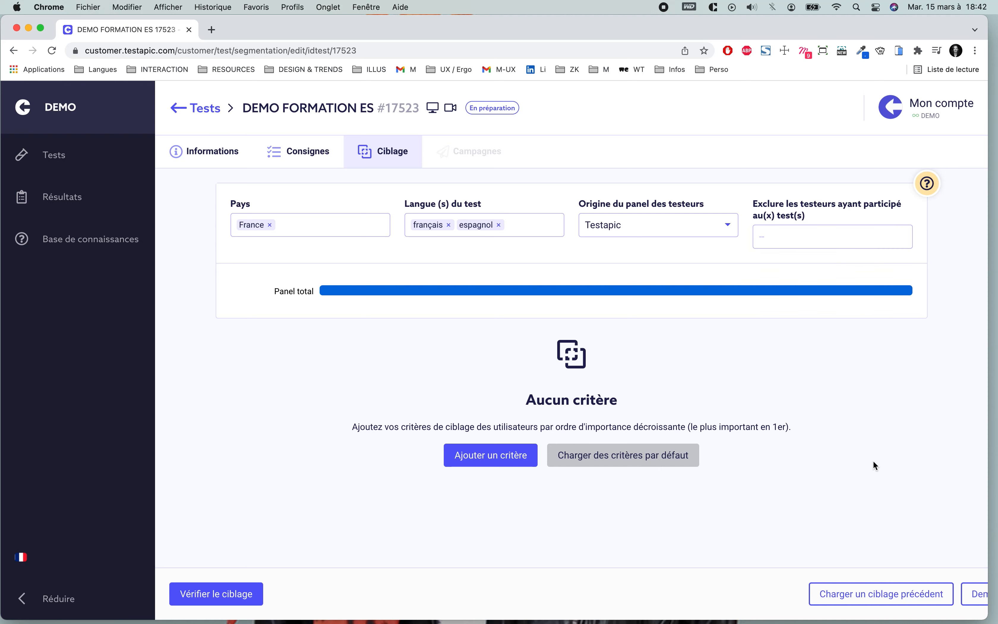
Add a first targeting criterion based on Age
{"action": "left_click", "coordinate": [488, 451]}
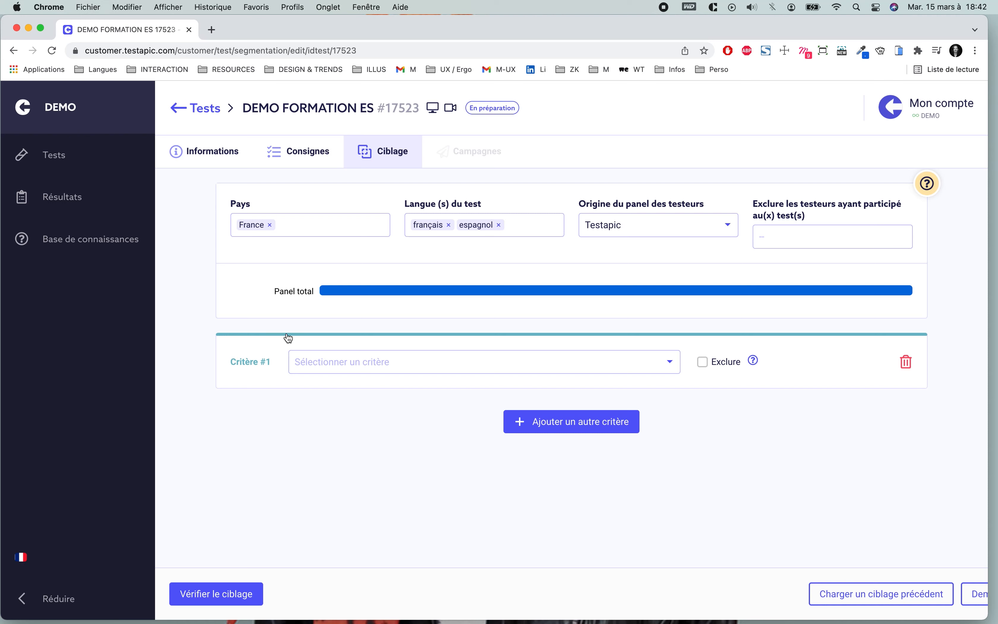
{"action": "left_click_drag", "start_coordinate": [641, 23], "coordinate": [643, 22]}
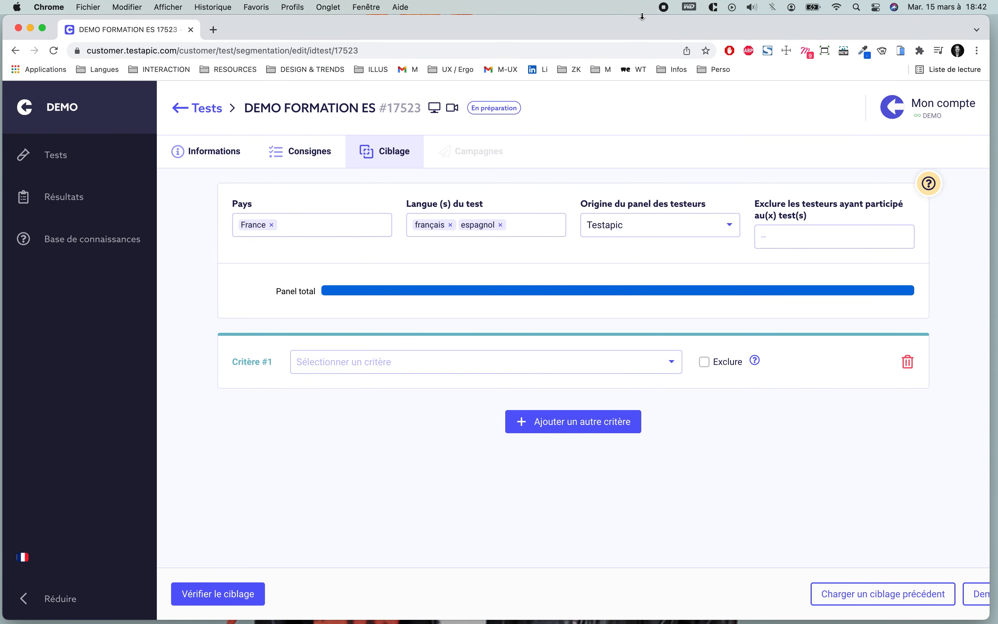
{"action": "left_click", "coordinate": [447, 362]}
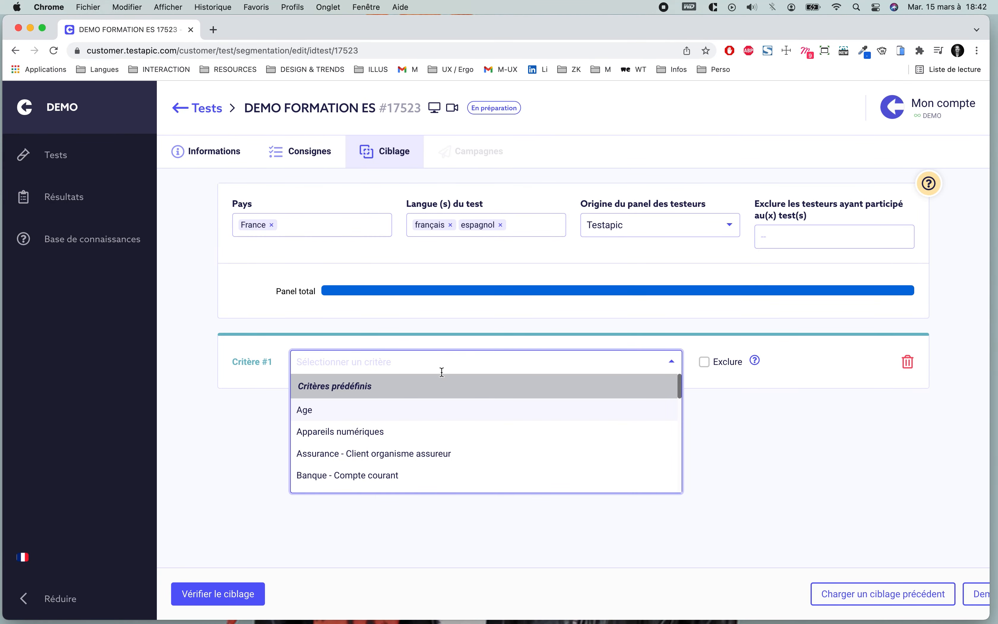
{"action": "left_click", "coordinate": [427, 412]}
Set the age criterion's range to between 20 and 50
{"action": "left_click", "coordinate": [314, 443]}
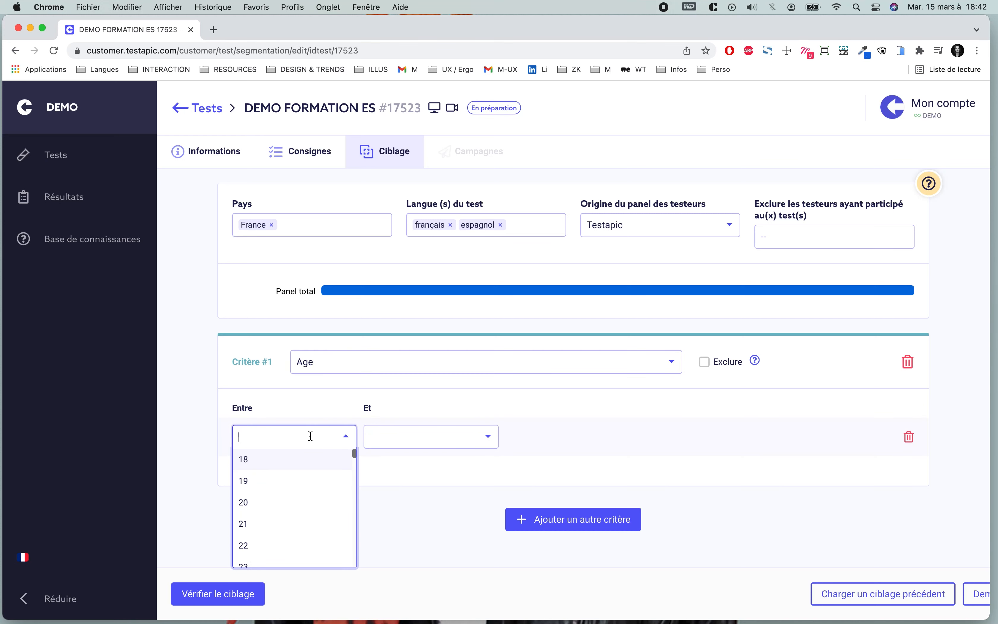
{"action": "type", "text": "2"}
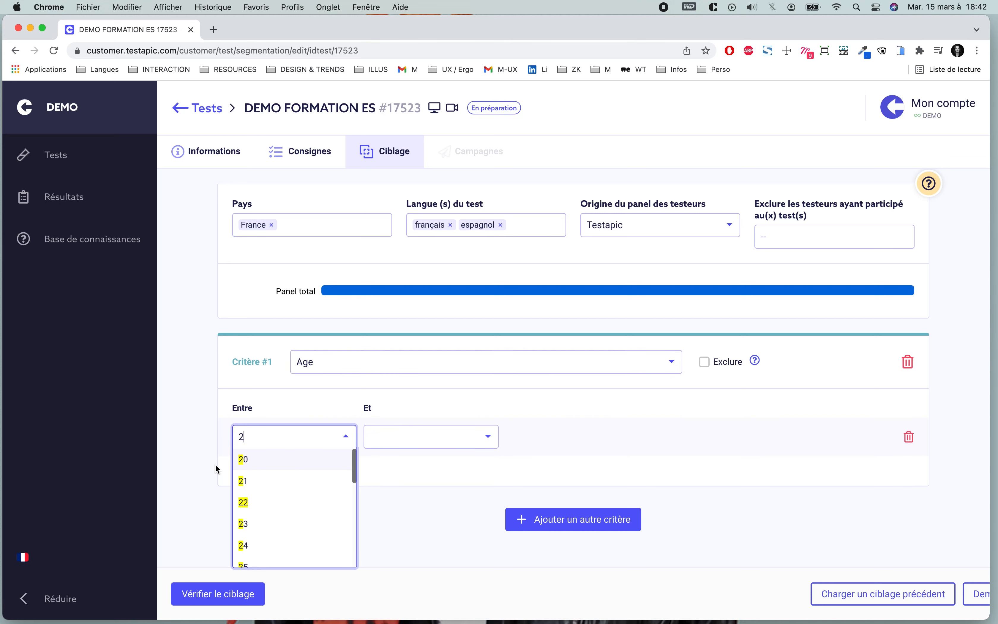
{"action": "left_click", "coordinate": [270, 460]}
{"action": "left_click", "coordinate": [404, 444]}
{"action": "type", "text": "5"}
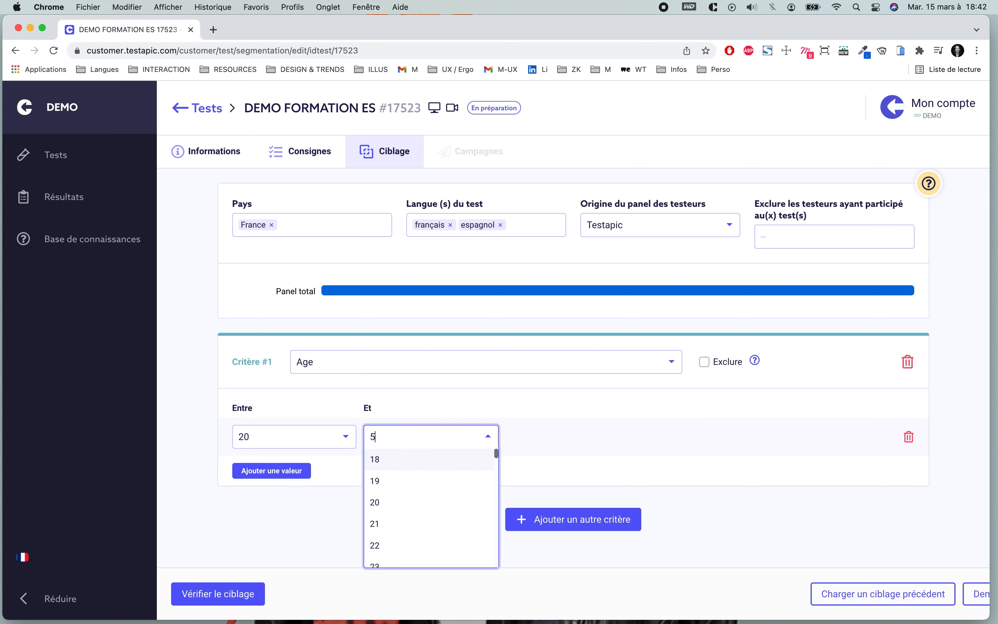
{"action": "left_click", "coordinate": [423, 510]}
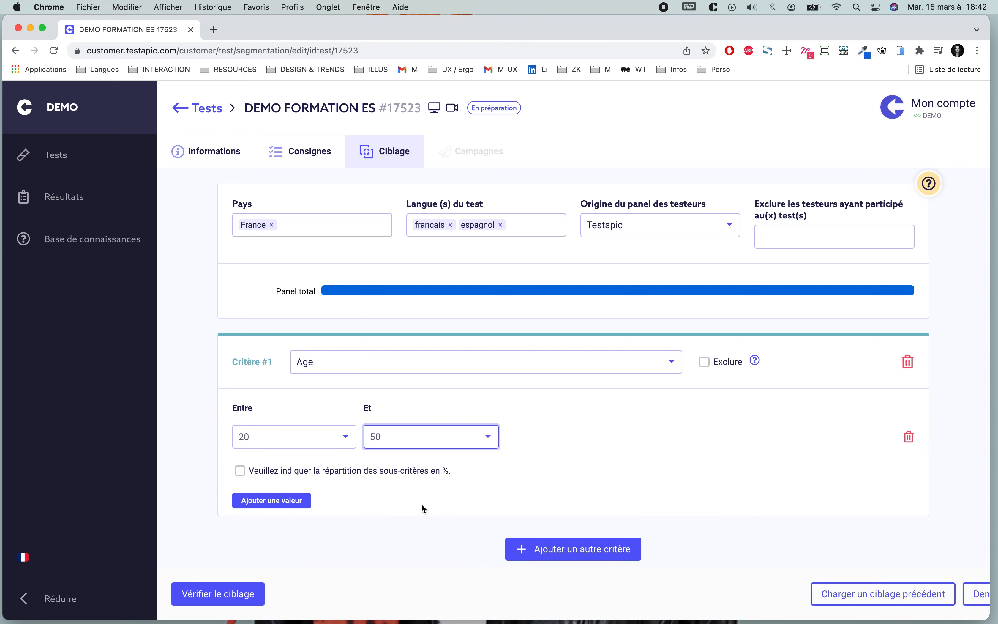
Add a second targeting criterion based on Genre
{"action": "left_click", "coordinate": [580, 550]}
{"action": "scroll", "coordinate": [612, 489], "scroll_direction": "down", "scroll_amount": 3}
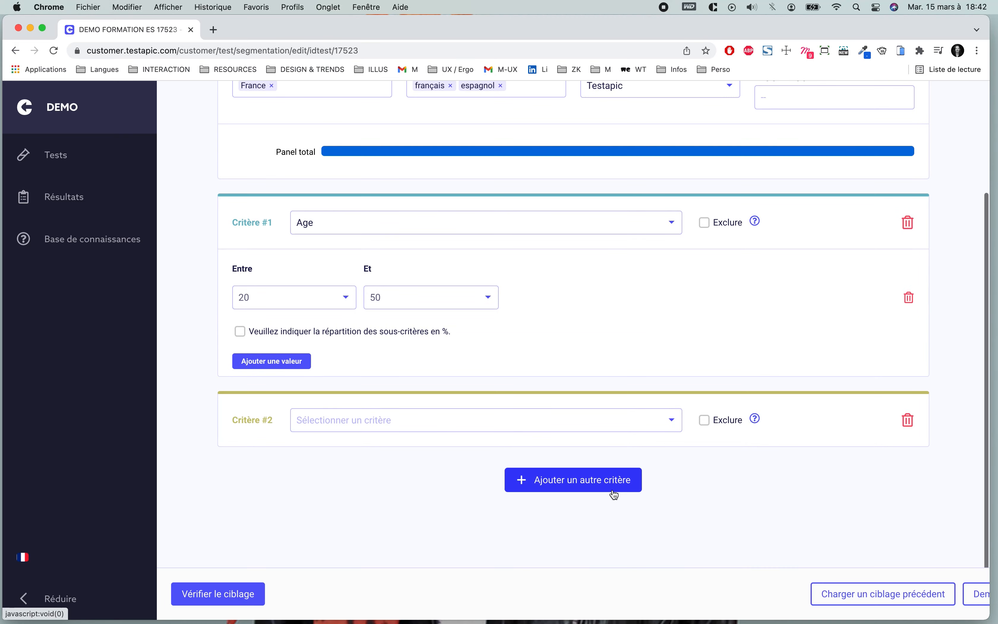
{"action": "left_click", "coordinate": [498, 418]}
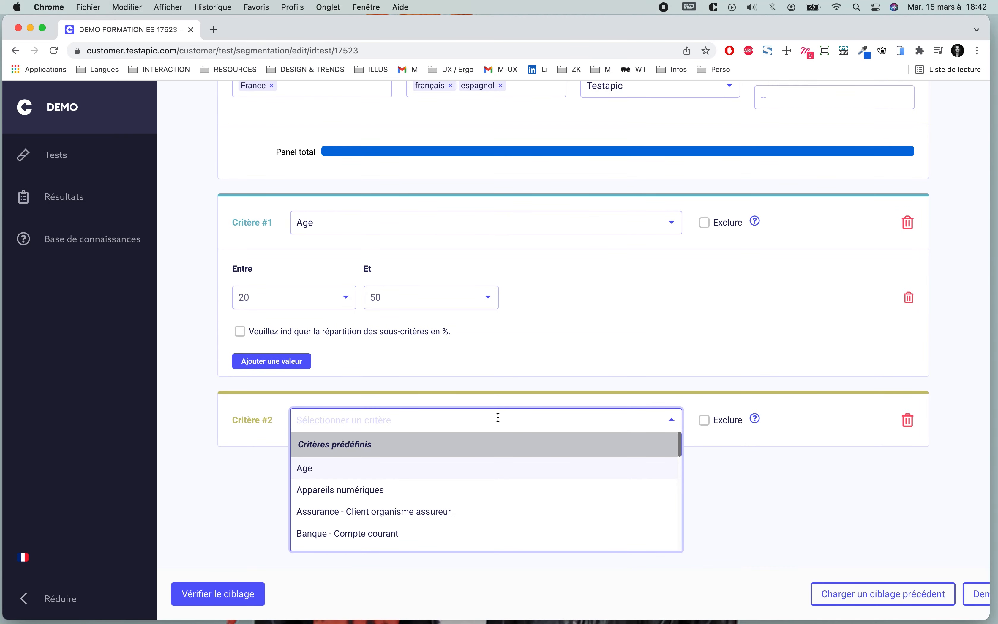
{"action": "type", "text": "ge"}
{"action": "left_click", "coordinate": [467, 469]}
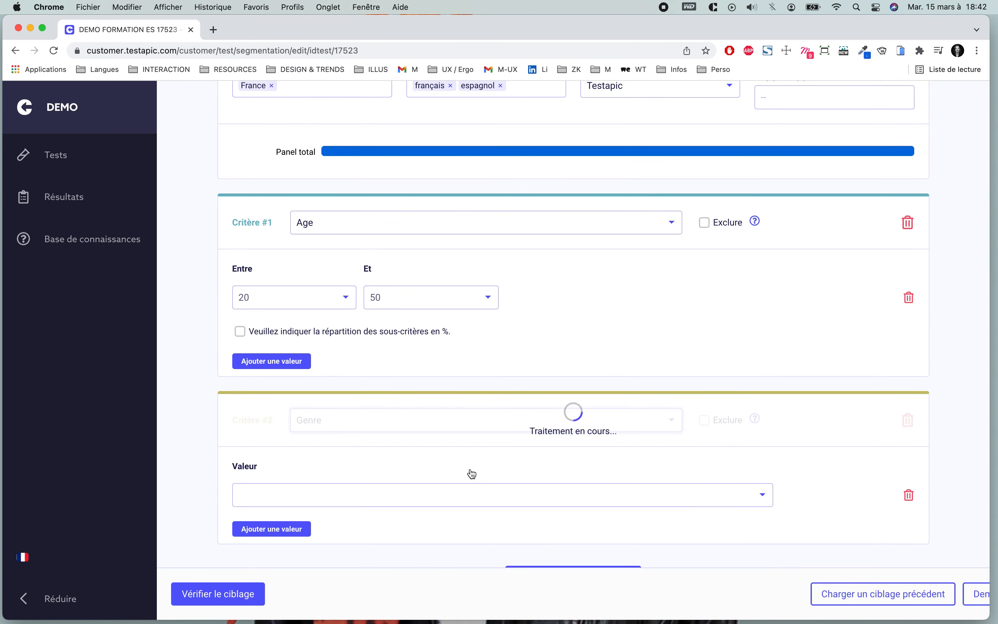
Give the Genre criterion the two values Homme and Femme
{"action": "scroll", "coordinate": [472, 473], "scroll_direction": "down", "scroll_amount": 2}
{"action": "left_click", "coordinate": [472, 420]}
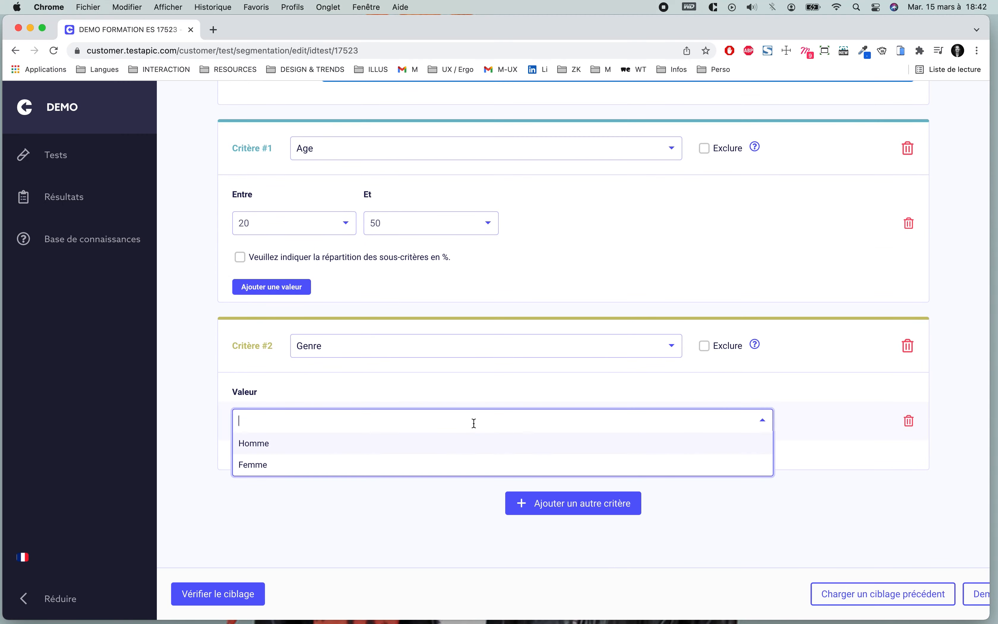
{"action": "left_click", "coordinate": [443, 452]}
{"action": "left_click", "coordinate": [288, 484]}
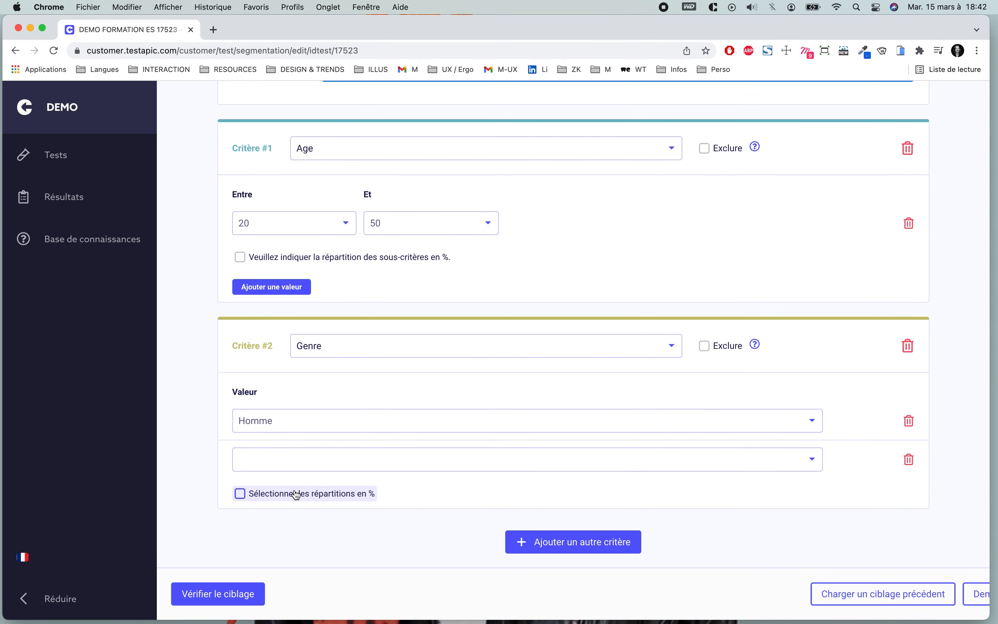
{"action": "left_click", "coordinate": [268, 464]}
{"action": "left_click", "coordinate": [273, 503]}
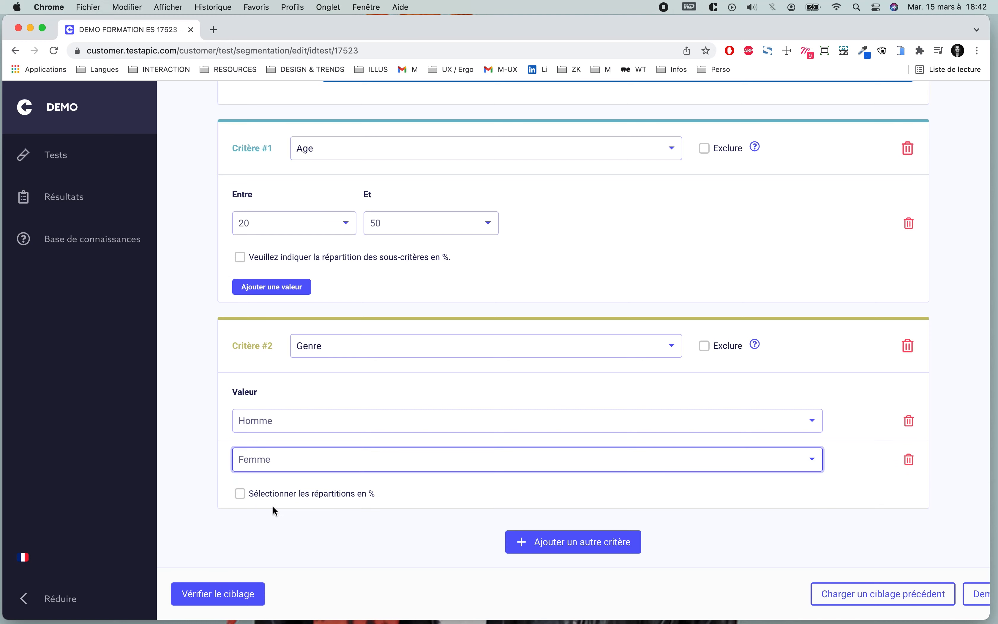
Enable the percentage distribution for the Genre criterion and set 30% for Homme and 70% for Femme
{"action": "left_click", "coordinate": [240, 493]}
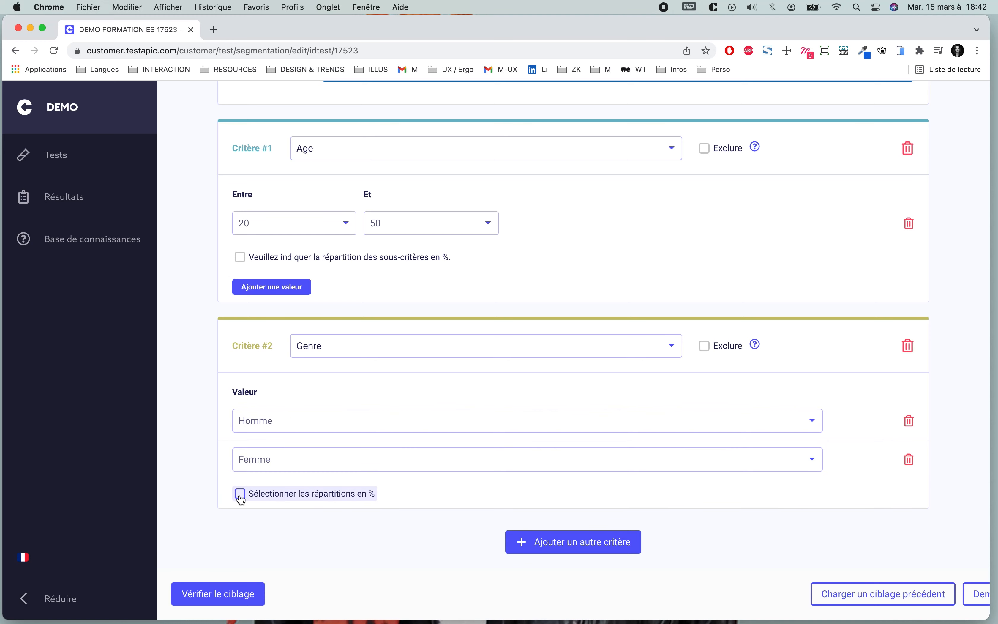
{"action": "left_click", "coordinate": [657, 425]}
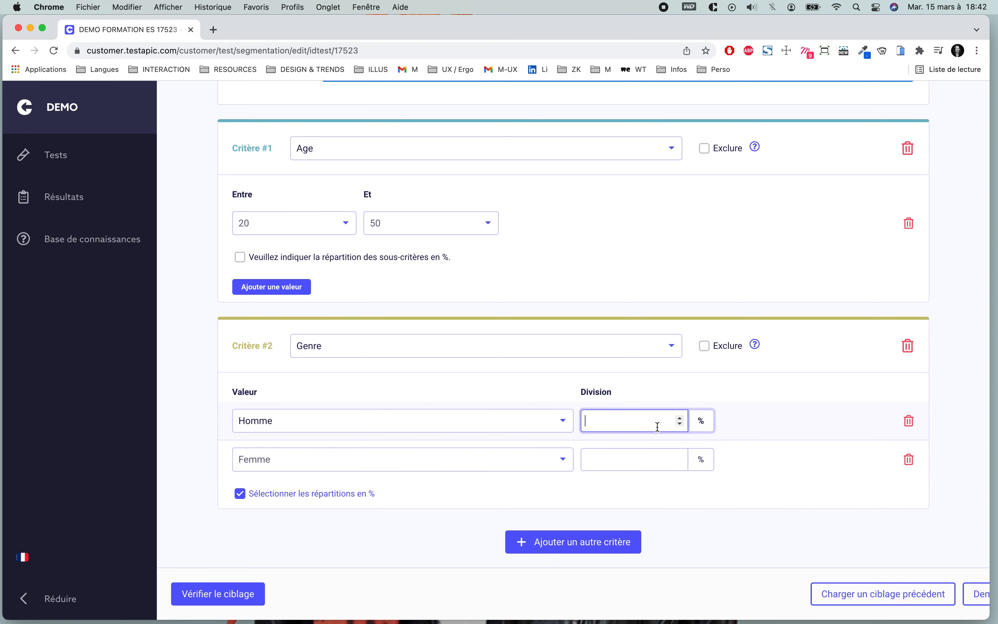
{"action": "type", "text": "30"}
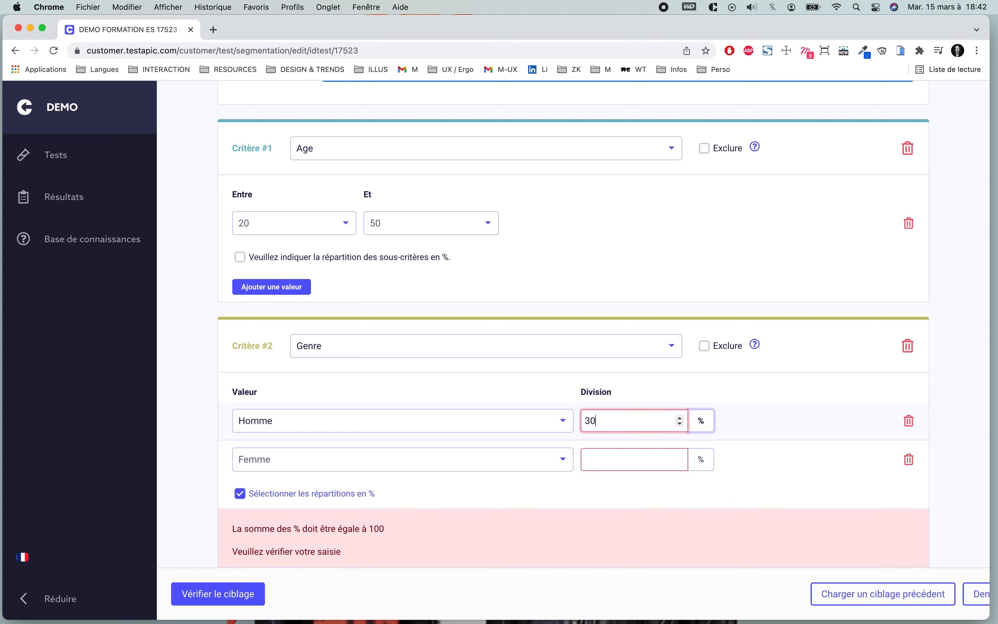
{"action": "left_click", "coordinate": [656, 461]}
{"action": "type", "text": "70"}
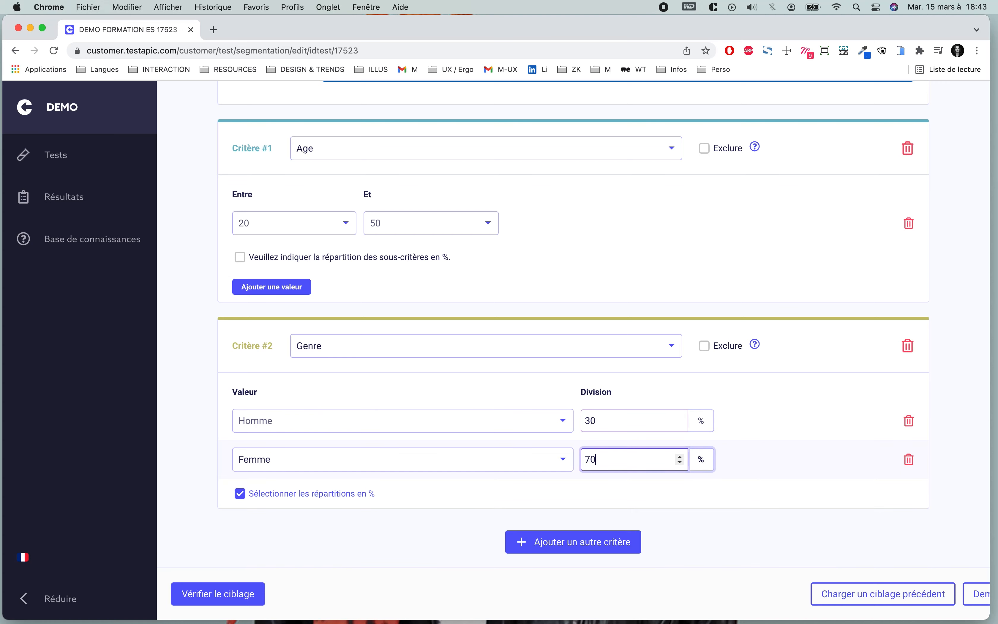
Add a third targeting criterion based on "Métier - Catégories socio-professionnelles"
{"action": "scroll", "coordinate": [716, 492], "scroll_direction": "down", "scroll_amount": 2}
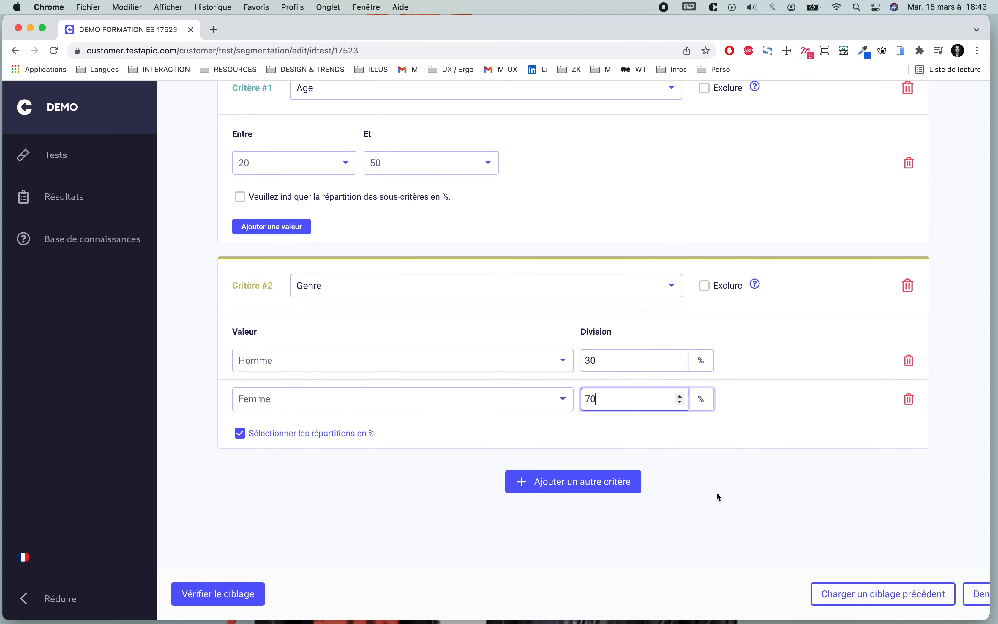
{"action": "left_click", "coordinate": [598, 484]}
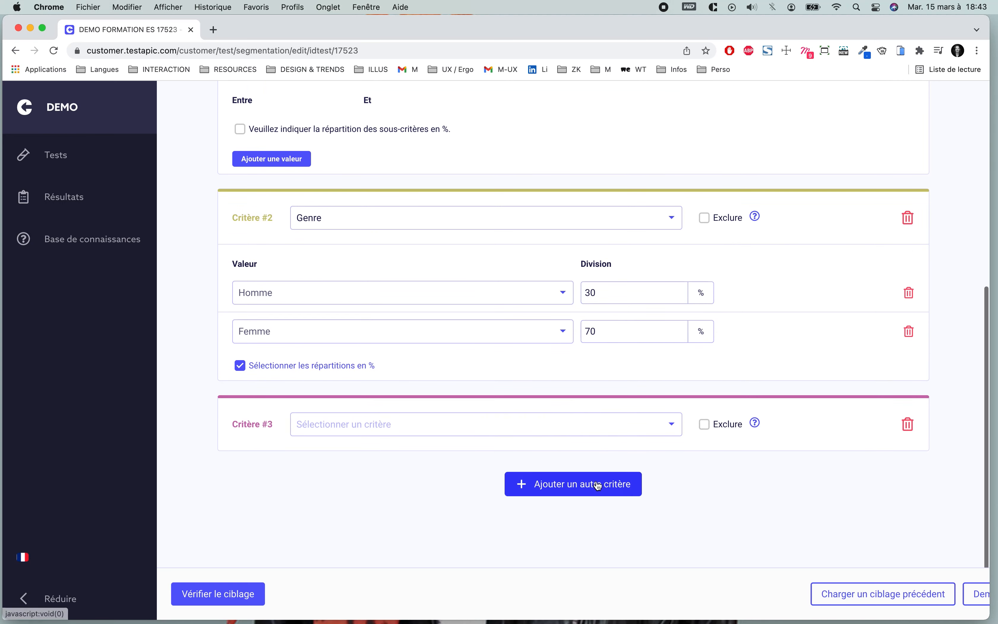
{"action": "left_click", "coordinate": [489, 425]}
{"action": "type", "text": "me"}
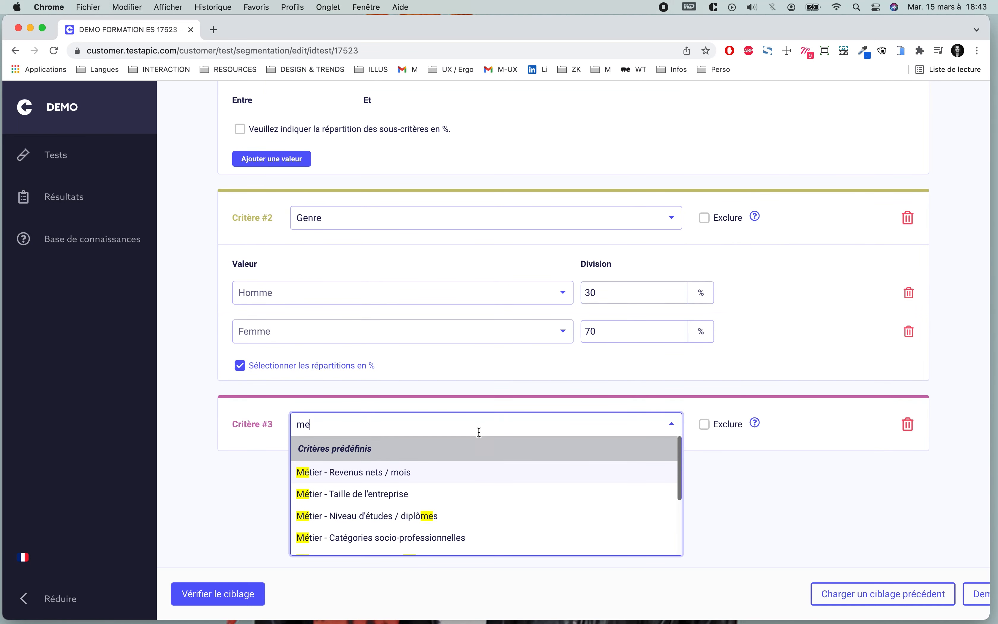
{"action": "left_click", "coordinate": [464, 537]}
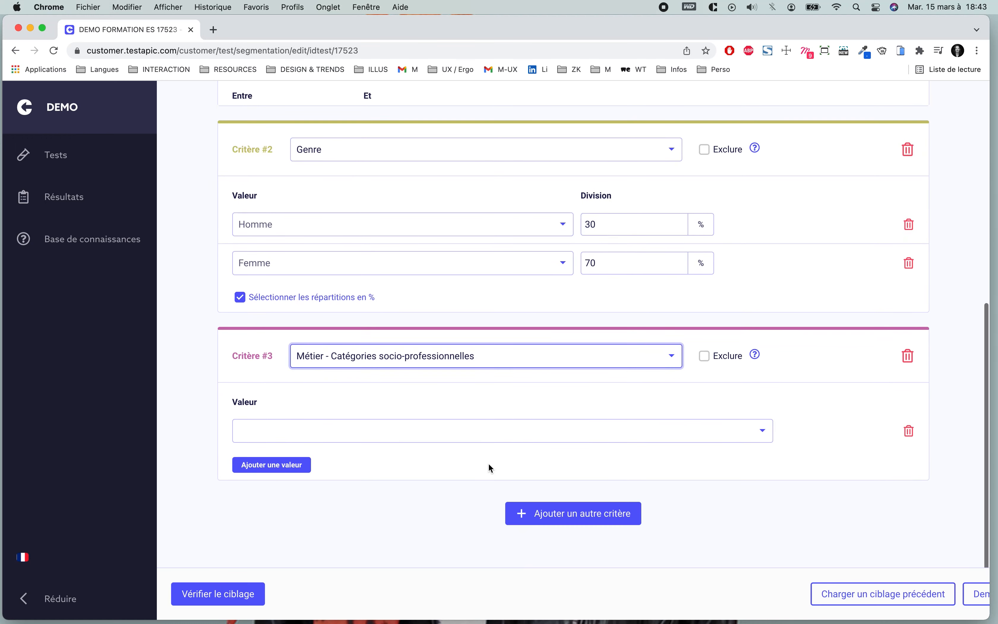
Set the socio-professional criterion's values to Etudiants and Retraités, and mark the criterion as excluded
{"action": "left_click", "coordinate": [488, 431]}
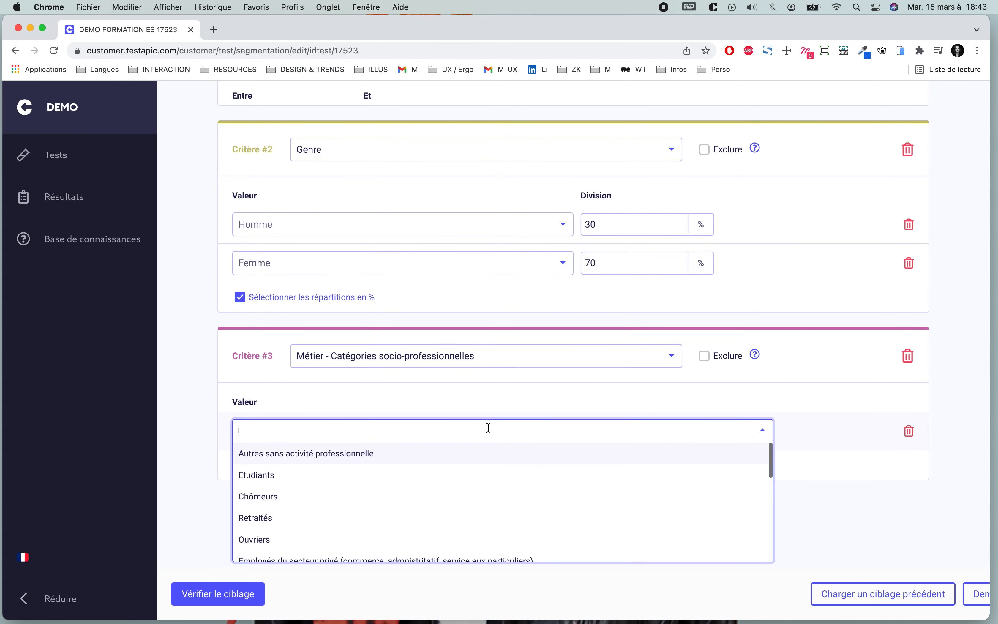
{"action": "left_click", "coordinate": [438, 475]}
{"action": "left_click", "coordinate": [295, 450]}
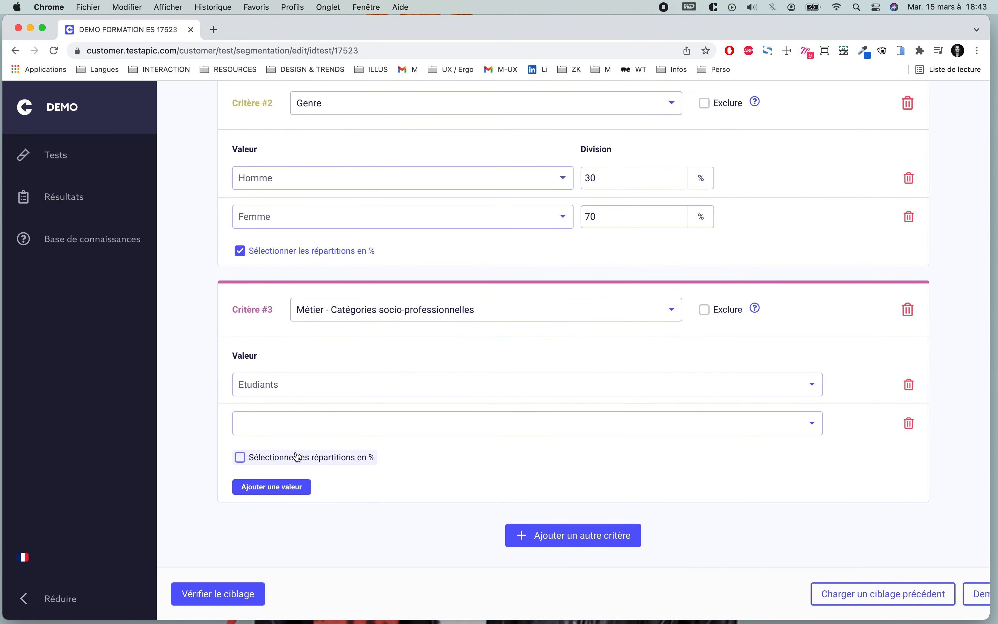
{"action": "left_click", "coordinate": [315, 424]}
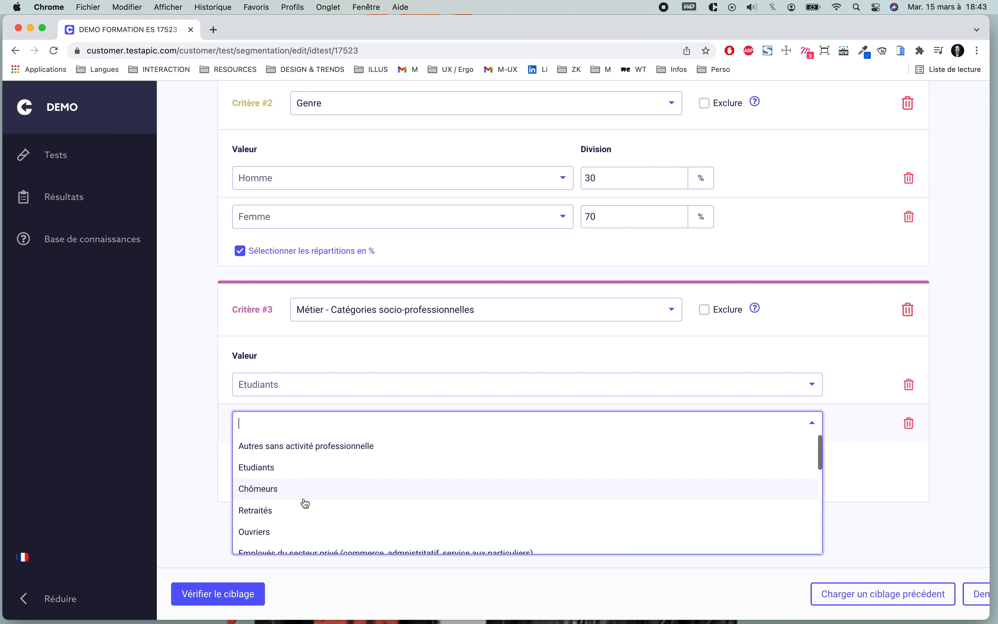
{"action": "left_click", "coordinate": [302, 511]}
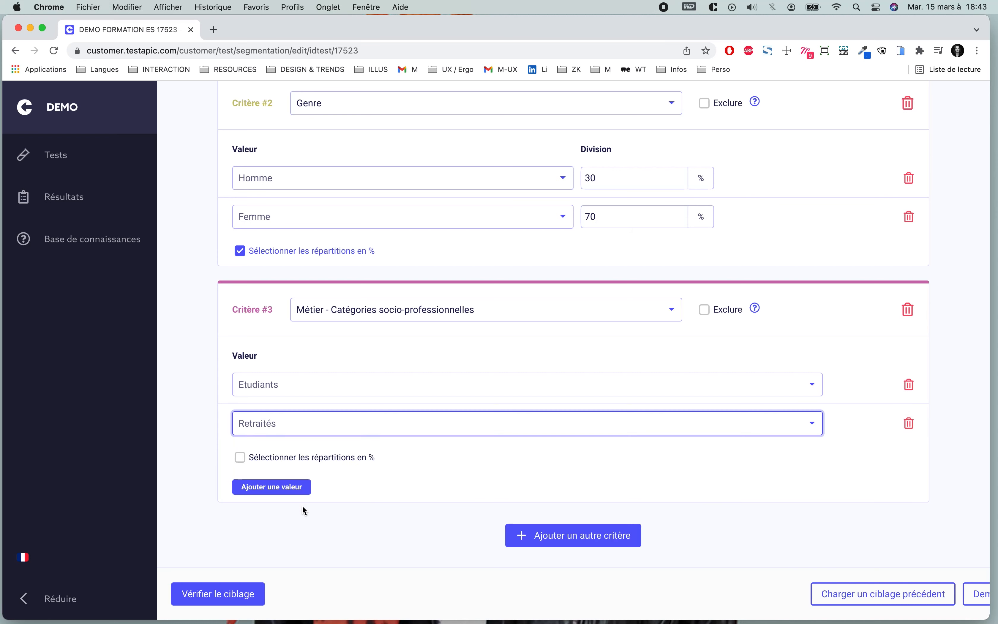
{"action": "left_click", "coordinate": [706, 314]}
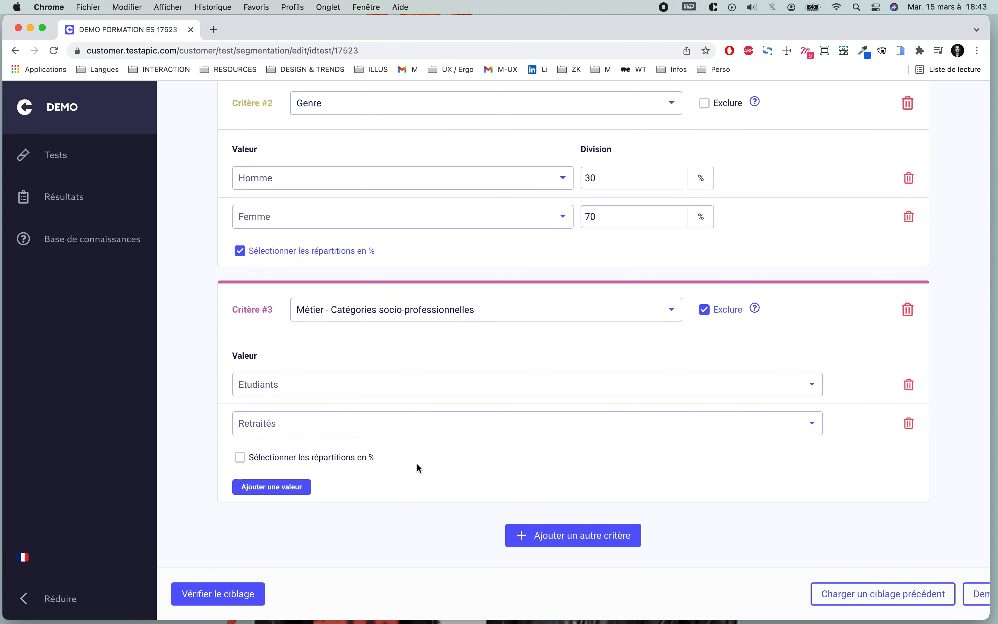
Review the three targeting criteria and run the verification of the targeting
{"action": "scroll", "coordinate": [417, 466], "scroll_direction": "down", "scroll_amount": 2}
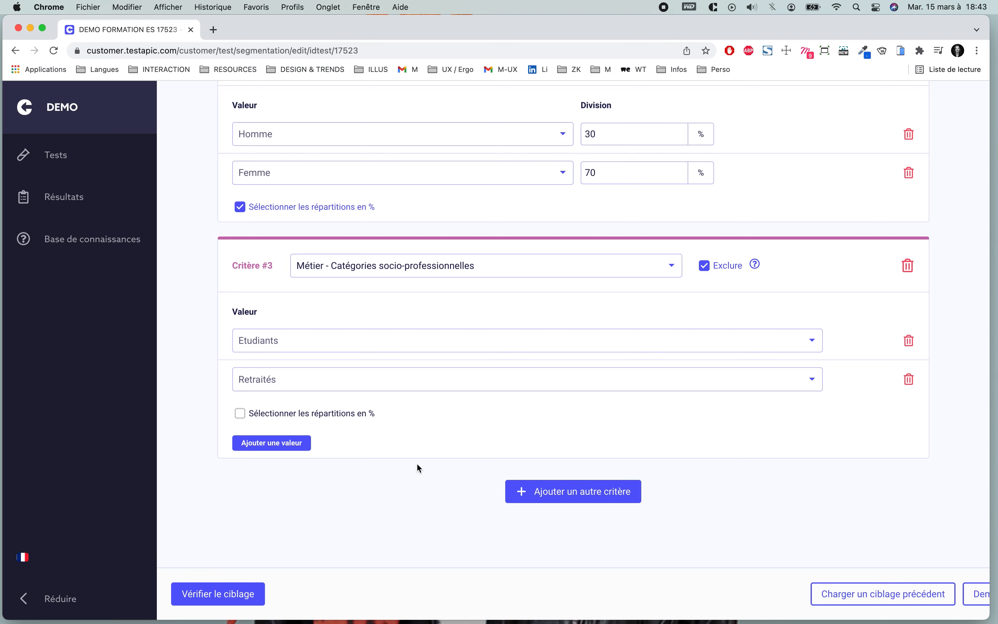
{"action": "scroll", "coordinate": [417, 464], "scroll_direction": "down", "scroll_amount": 1}
{"action": "scroll", "coordinate": [417, 464], "scroll_direction": "up", "scroll_amount": 7}
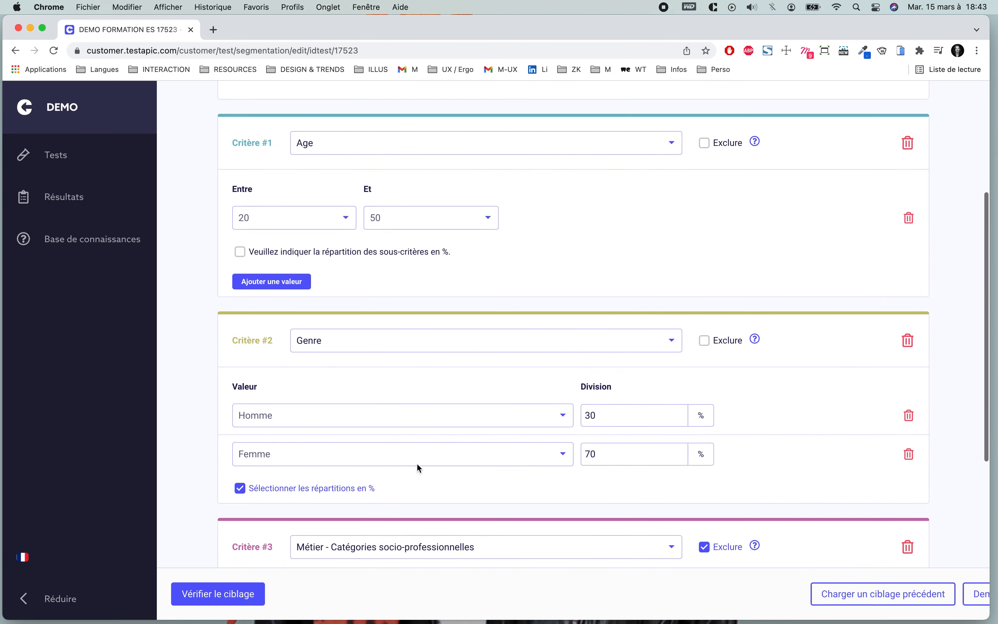
{"action": "scroll", "coordinate": [417, 464], "scroll_direction": "down", "scroll_amount": 7}
{"action": "scroll", "coordinate": [419, 468], "scroll_direction": "down", "scroll_amount": 1}
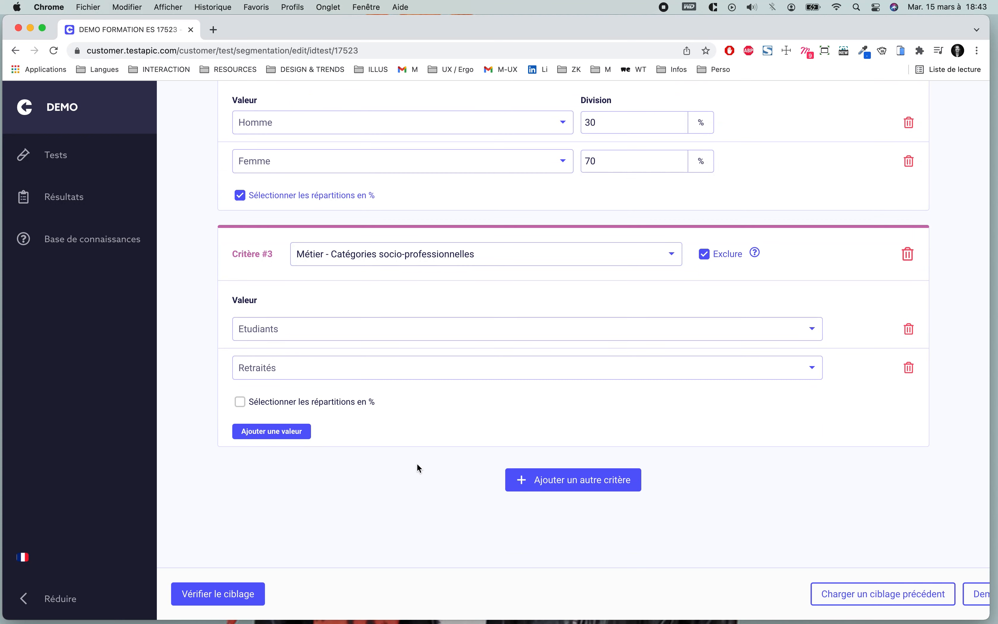
{"action": "left_click", "coordinate": [224, 596]}
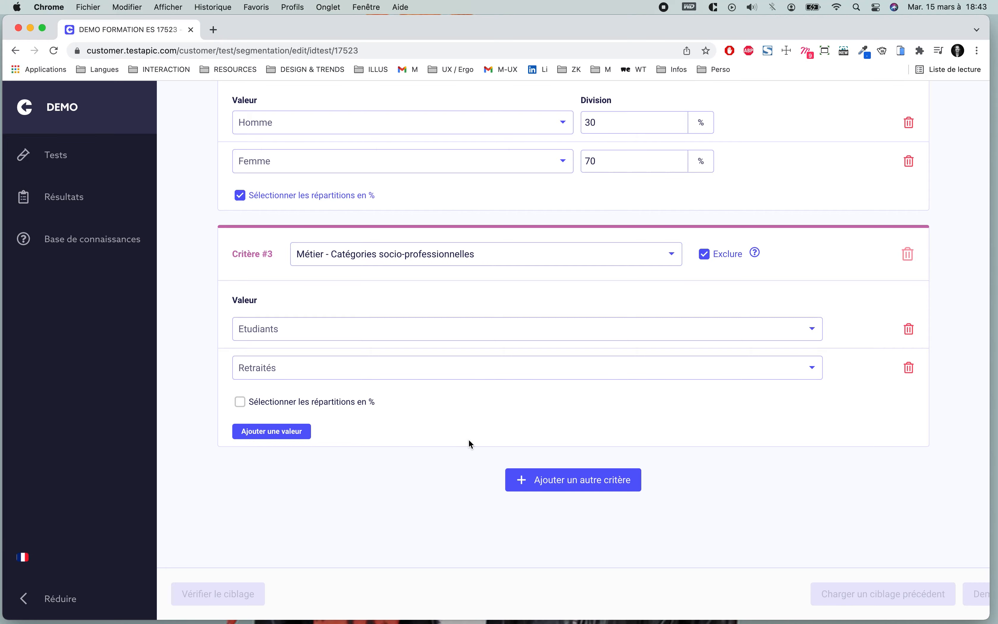
Check the panel availability for the three criteria and save the targeting
{"action": "scroll", "coordinate": [468, 441], "scroll_direction": "up", "scroll_amount": 15}
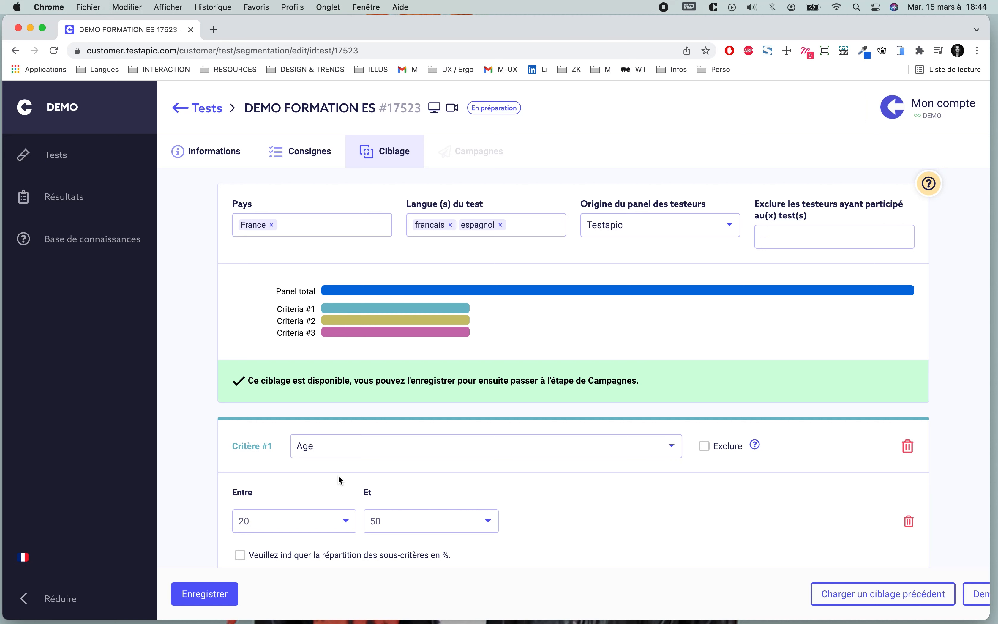
{"action": "scroll", "coordinate": [420, 475], "scroll_direction": "down", "scroll_amount": 10}
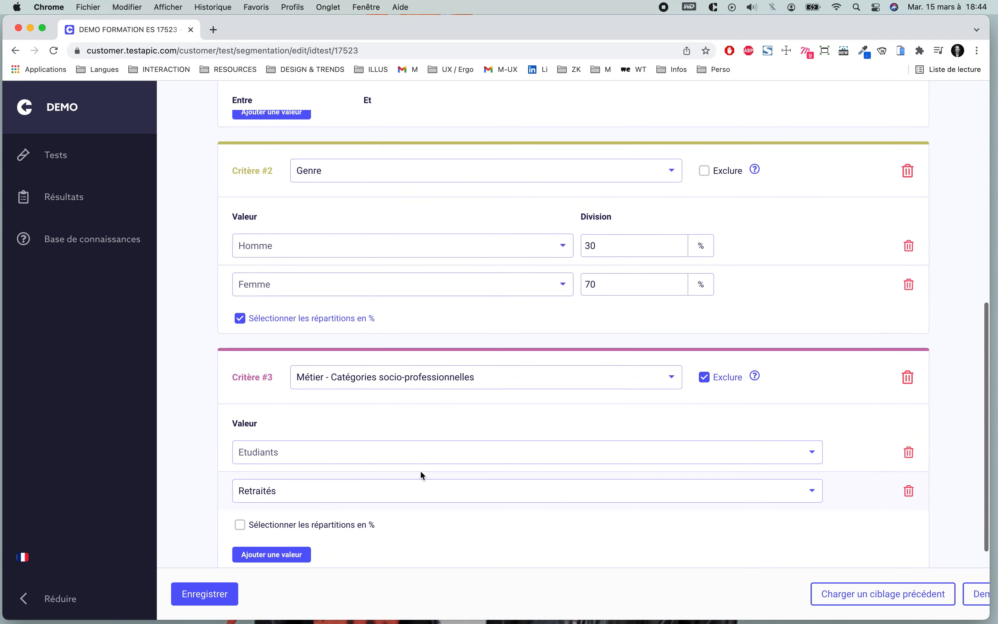
{"action": "left_click", "coordinate": [197, 598]}
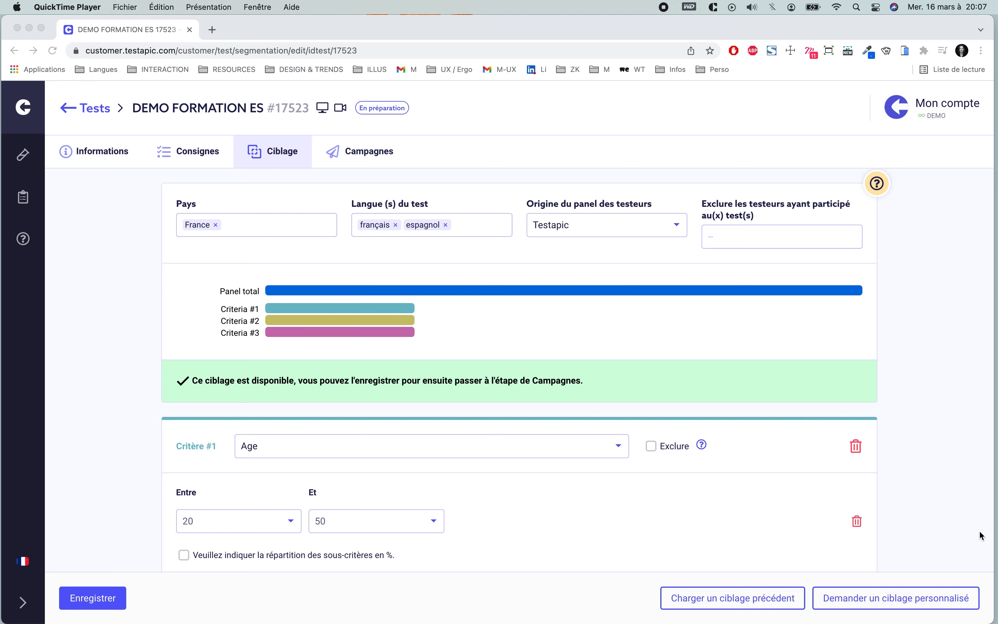
View the request for a personalised targeting and close it without submitting
{"action": "left_click", "coordinate": [517, 603]}
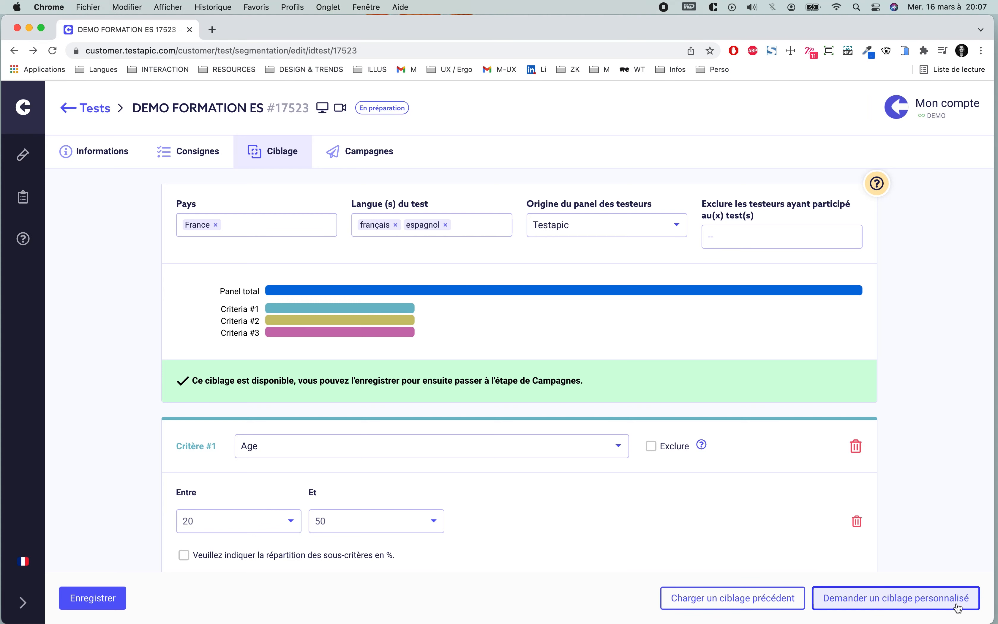
{"action": "left_click", "coordinate": [925, 600]}
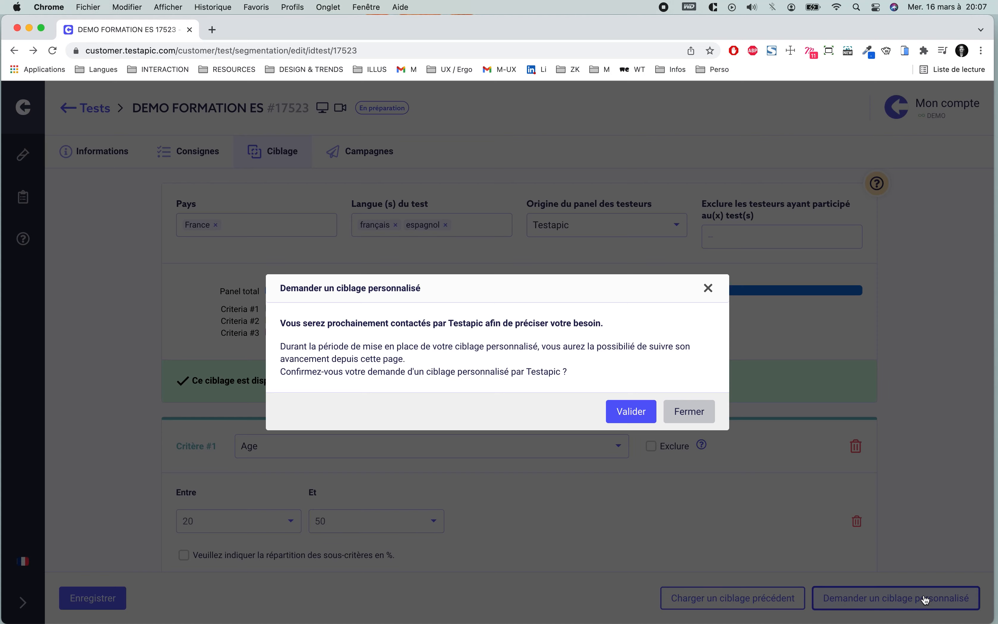
{"action": "left_click", "coordinate": [701, 411]}
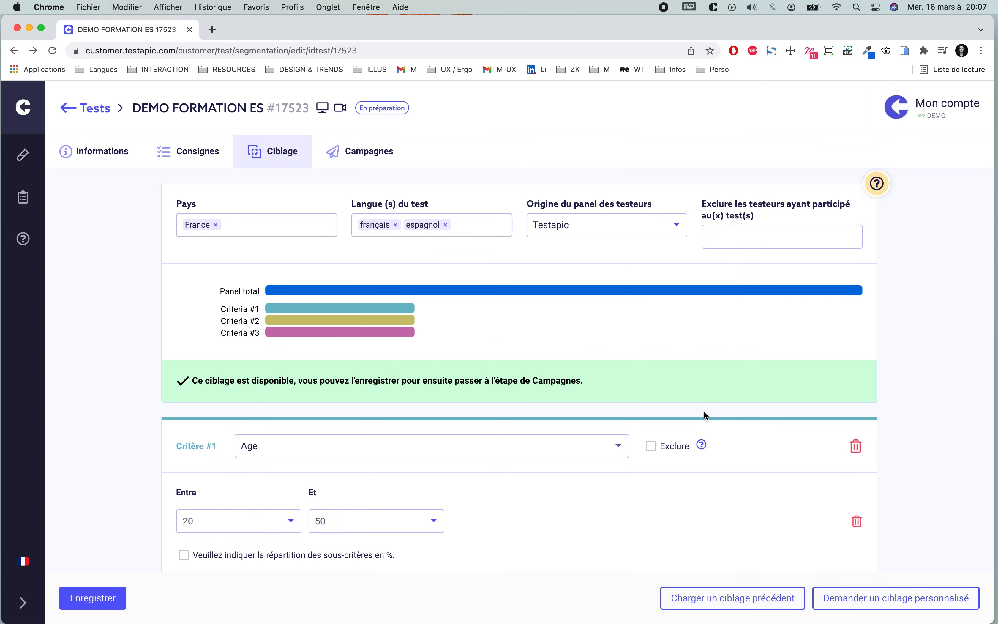
Save the targeting and open the test's campaigns page
{"action": "left_click", "coordinate": [122, 601]}
{"action": "left_click", "coordinate": [370, 155]}
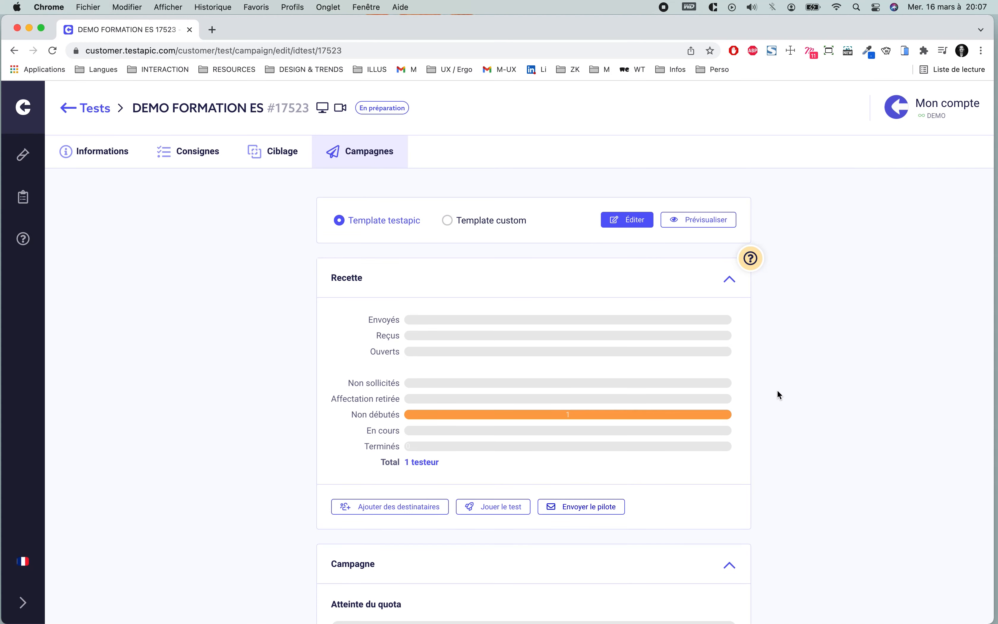
Examine the Recette and Campagne sections, including their tester progress, sending status and launch options
{"action": "scroll", "coordinate": [777, 392], "scroll_direction": "down", "scroll_amount": 2}
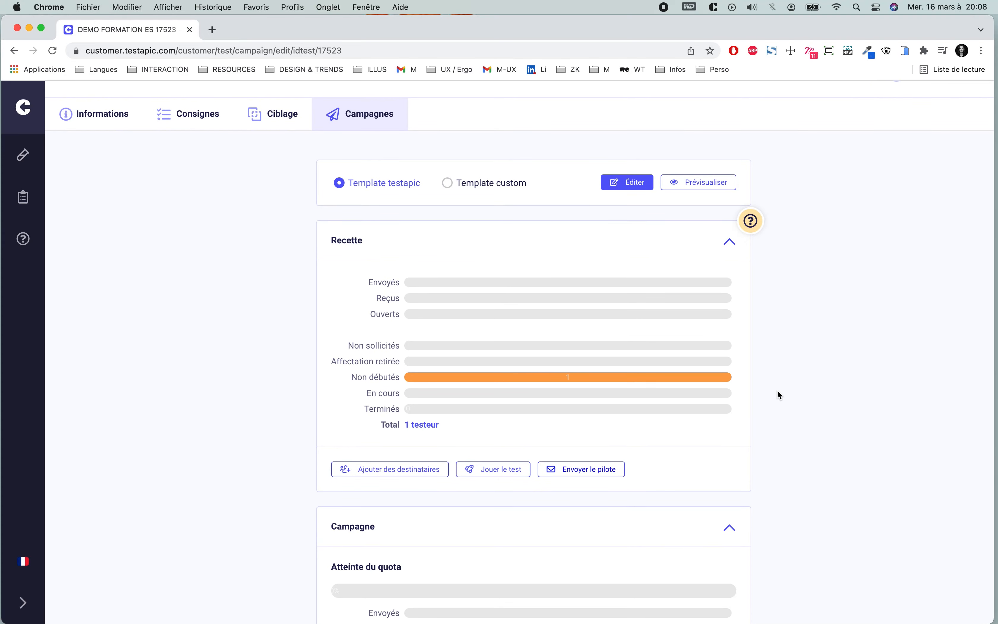
{"action": "scroll", "coordinate": [777, 394], "scroll_direction": "down", "scroll_amount": 10}
{"action": "scroll", "coordinate": [777, 394], "scroll_direction": "up", "scroll_amount": 8}
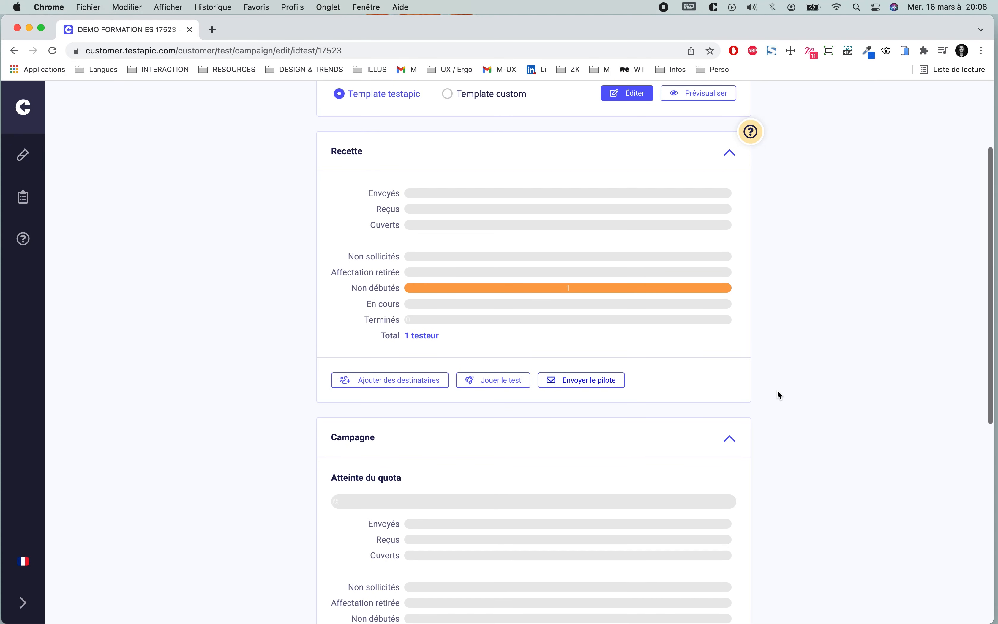
{"action": "left_click_drag", "start_coordinate": [360, 151], "coordinate": [312, 154]}
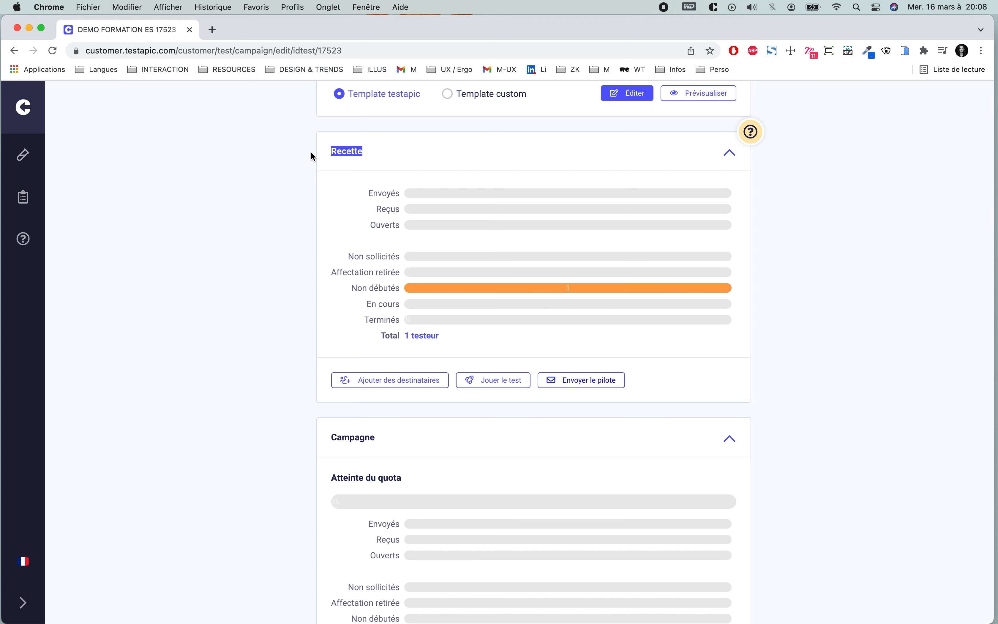
{"action": "left_click", "coordinate": [249, 375]}
{"action": "scroll", "coordinate": [249, 375], "scroll_direction": "down", "scroll_amount": 2}
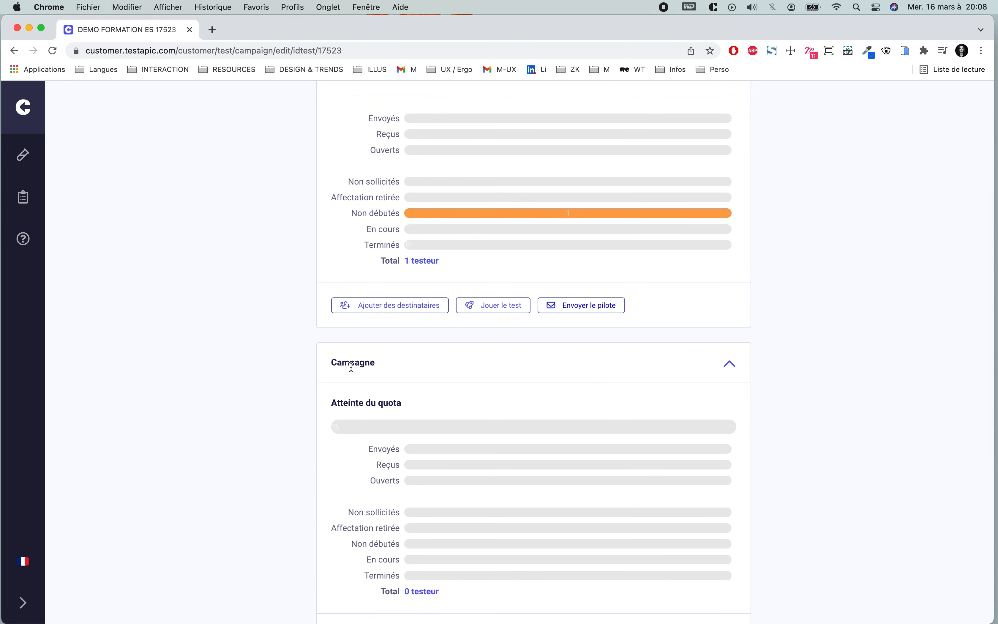
{"action": "scroll", "coordinate": [277, 427], "scroll_direction": "down", "scroll_amount": 3}
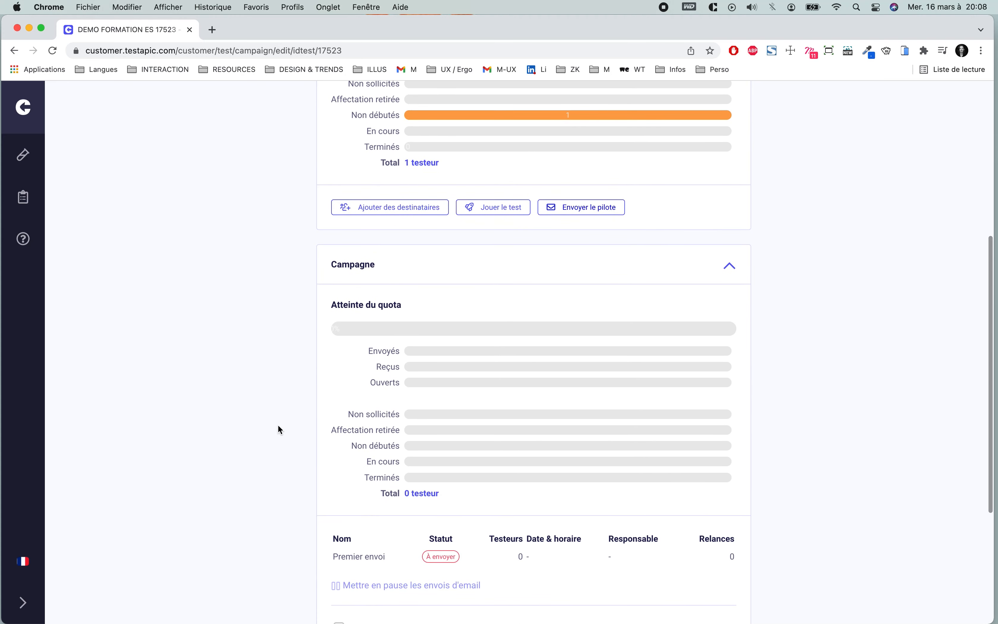
{"action": "scroll", "coordinate": [278, 425], "scroll_direction": "up", "scroll_amount": 2}
{"action": "scroll", "coordinate": [277, 425], "scroll_direction": "down", "scroll_amount": 7}
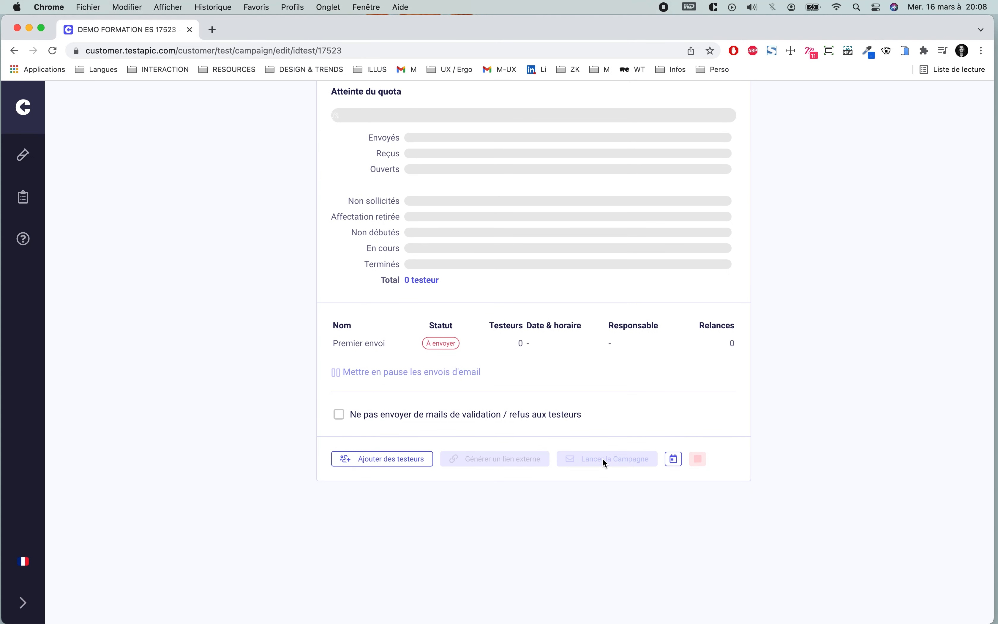
Send the pilot campaign from the Recette section and confirm the sending
{"action": "scroll", "coordinate": [739, 312], "scroll_direction": "up", "scroll_amount": 10}
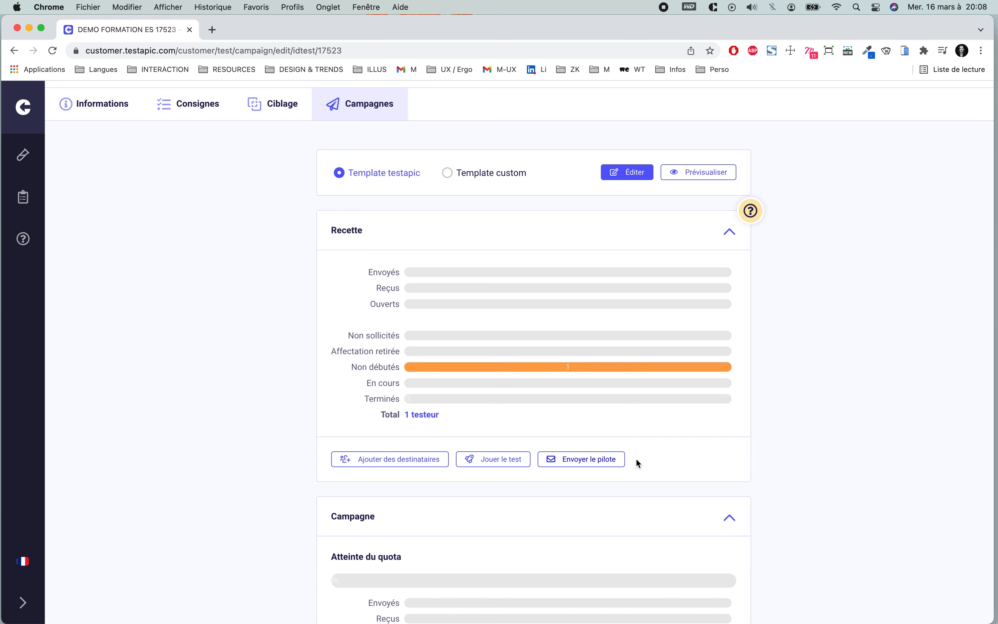
{"action": "left_click", "coordinate": [615, 462]}
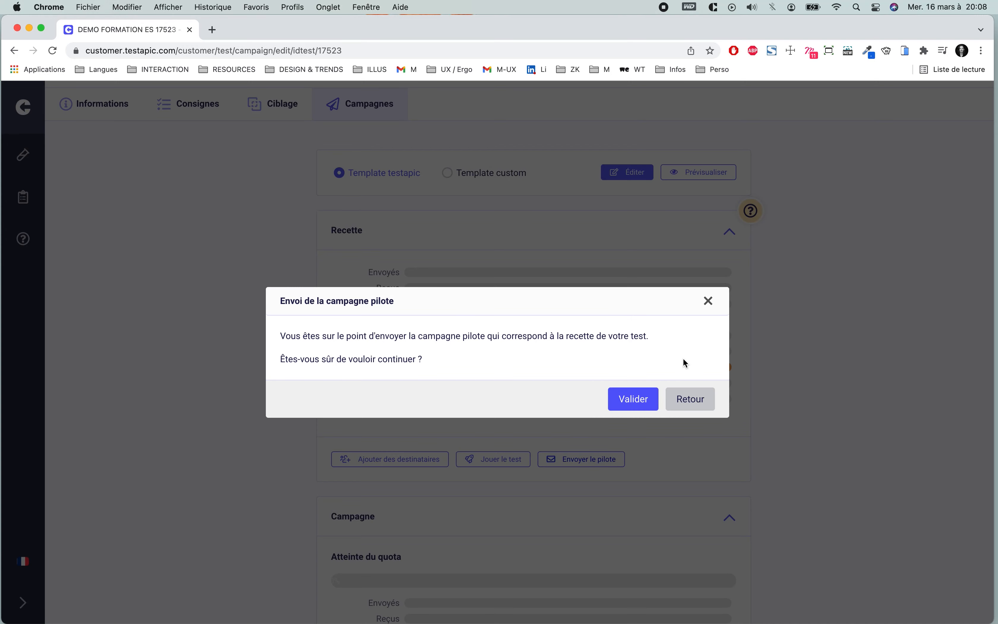
{"action": "left_click", "coordinate": [625, 408]}
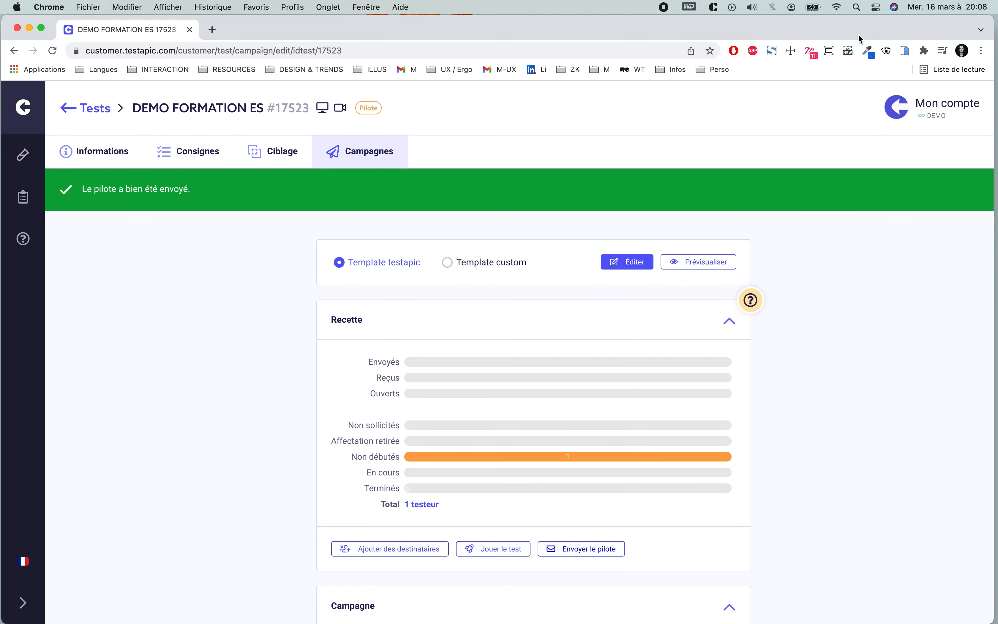
{"action": "left_click_drag", "start_coordinate": [845, 28], "coordinate": [843, 27]}
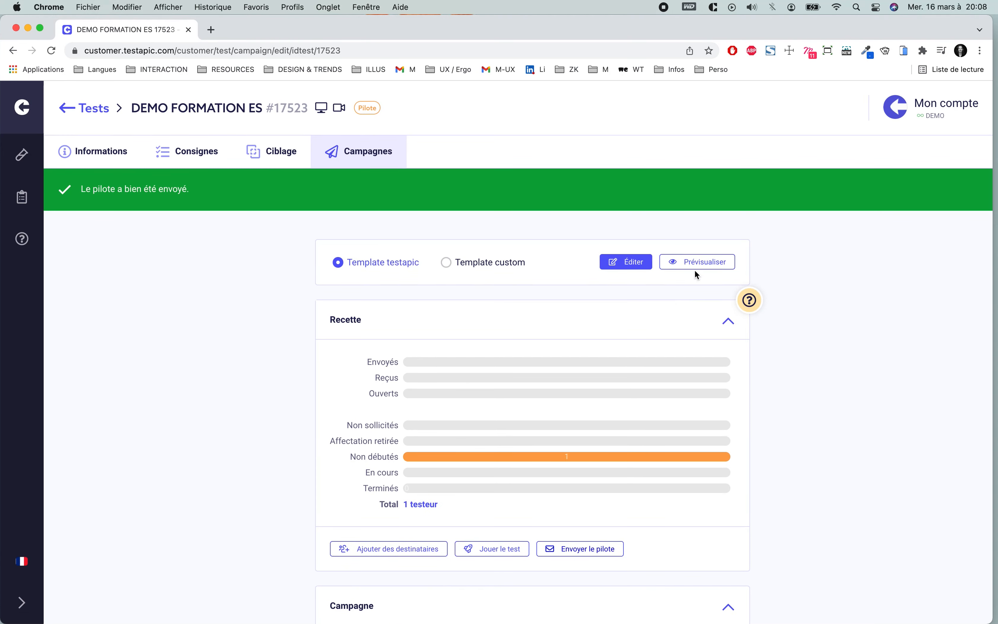
Preview the Spanish invitation email from subject to footer, and close the preview
{"action": "left_click", "coordinate": [697, 261]}
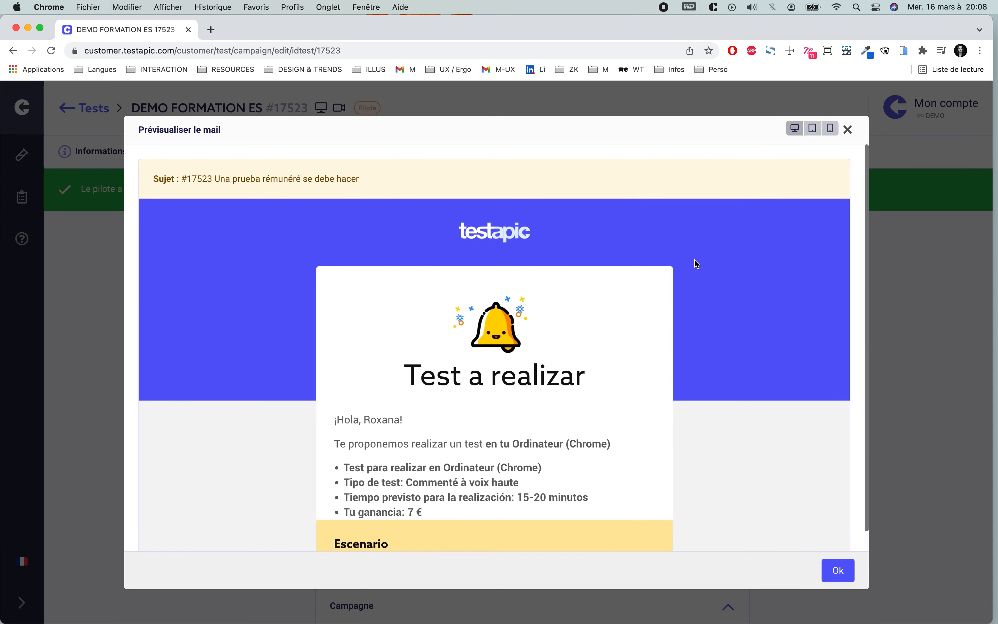
{"action": "scroll", "coordinate": [731, 437], "scroll_direction": "down", "scroll_amount": 6}
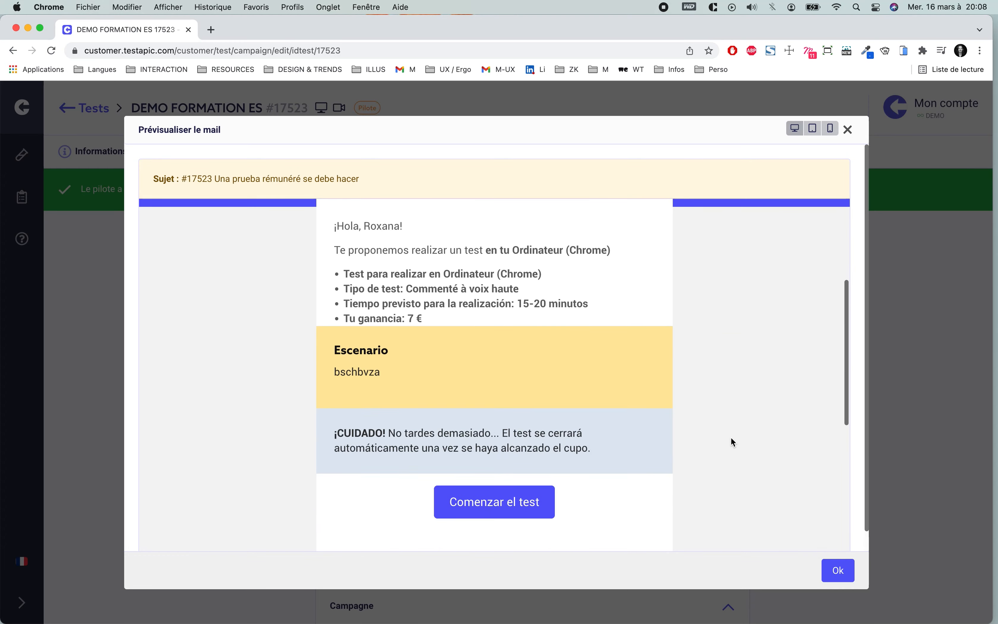
{"action": "scroll", "coordinate": [730, 437], "scroll_direction": "down", "scroll_amount": 4}
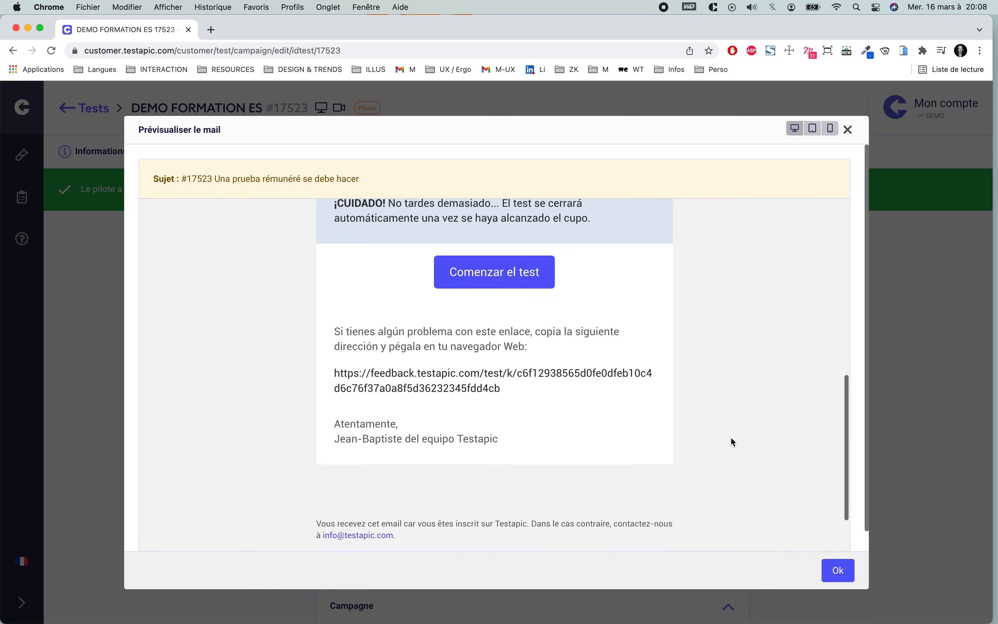
{"action": "scroll", "coordinate": [730, 437], "scroll_direction": "up", "scroll_amount": 10}
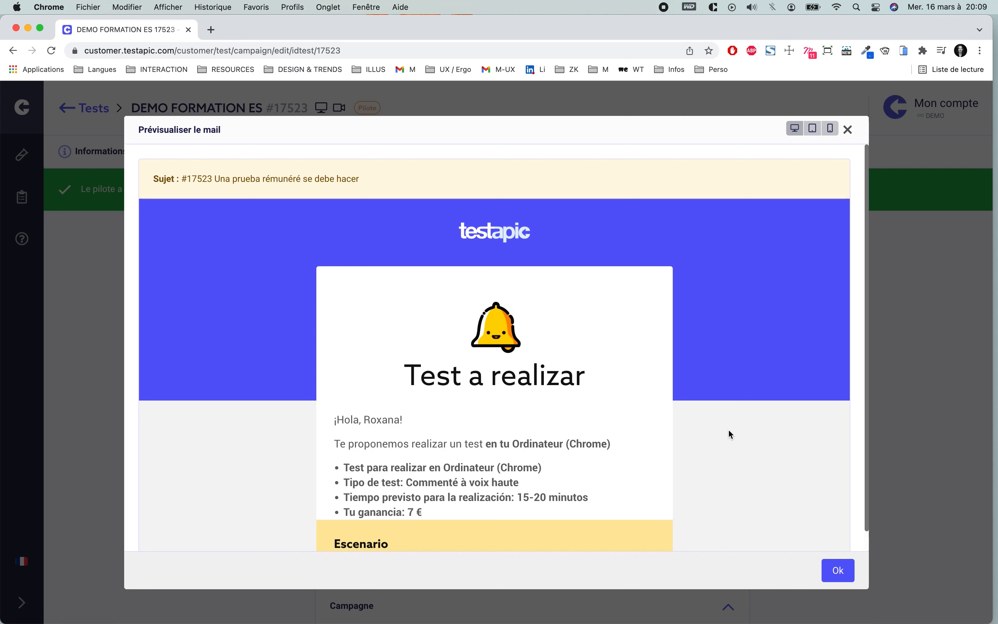
{"action": "left_click", "coordinate": [840, 571]}
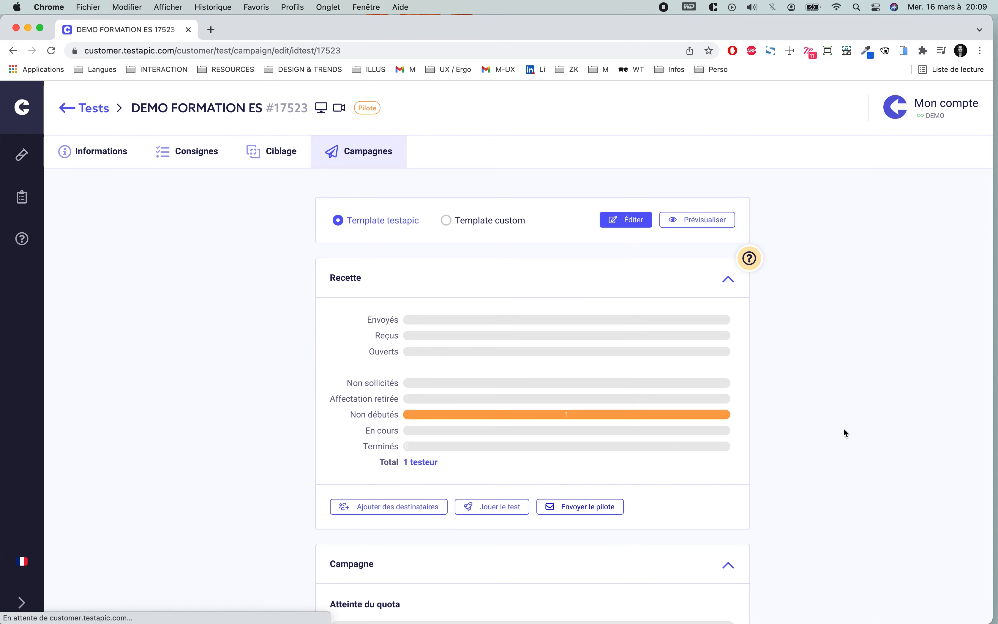
View the form for adding recipients to the Recette and close it without adding anyone
{"action": "scroll", "coordinate": [844, 428], "scroll_direction": "down", "scroll_amount": 2}
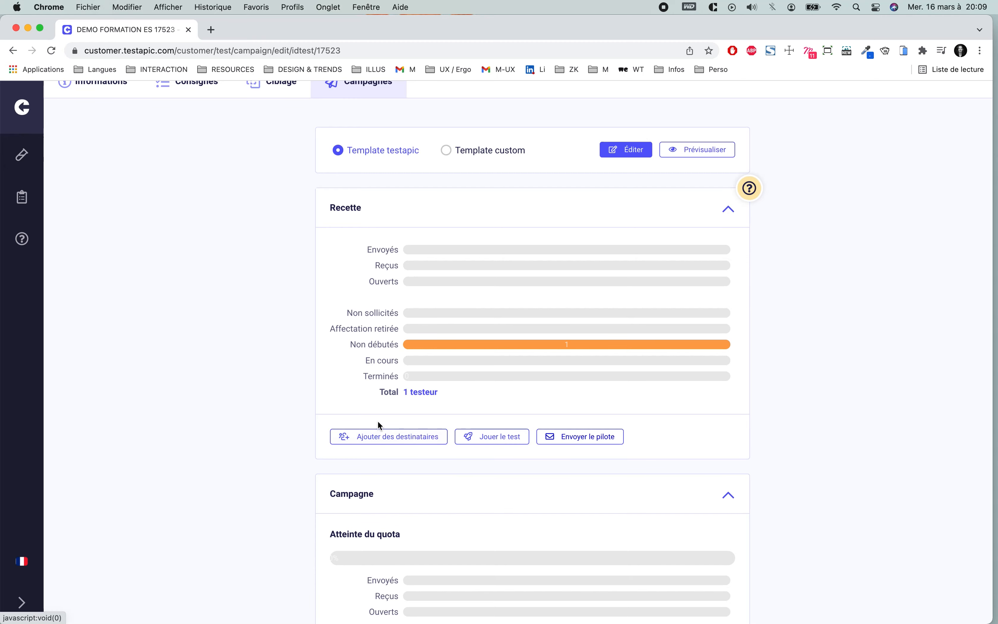
{"action": "left_click", "coordinate": [377, 444]}
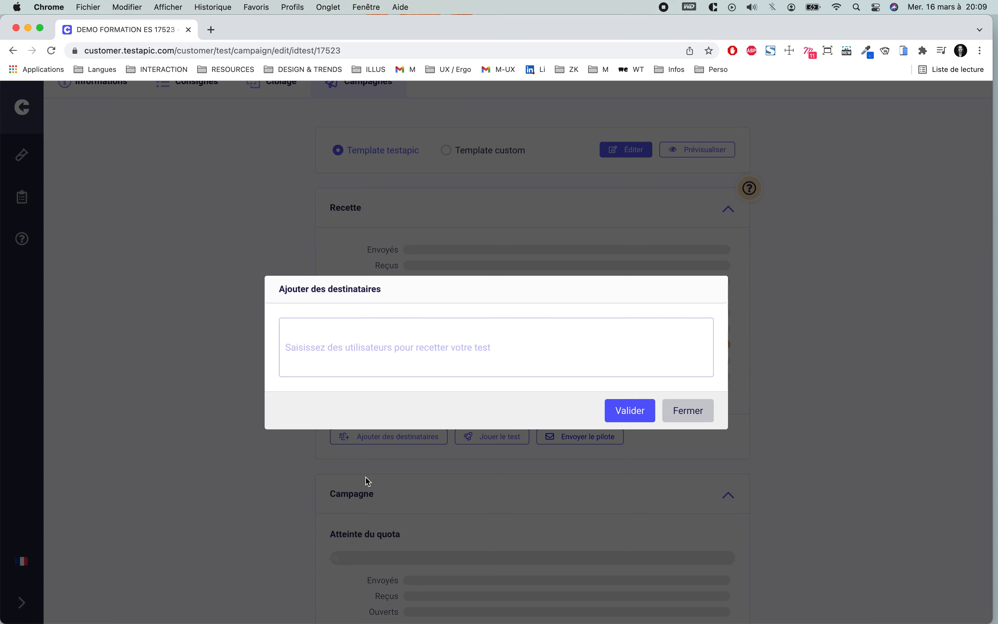
{"action": "left_click", "coordinate": [701, 411]}
Generate the external link of the test for the campaign and close its dialog
{"action": "scroll", "coordinate": [771, 425], "scroll_direction": "down", "scroll_amount": 2}
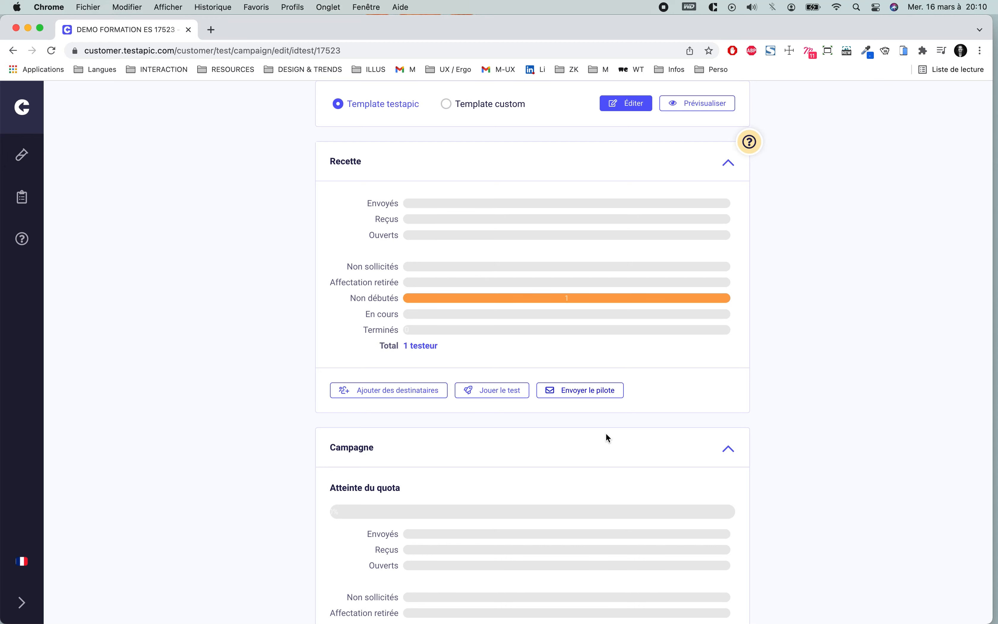
{"action": "scroll", "coordinate": [607, 434], "scroll_direction": "down", "scroll_amount": 6}
{"action": "scroll", "coordinate": [608, 437], "scroll_direction": "down", "scroll_amount": 3}
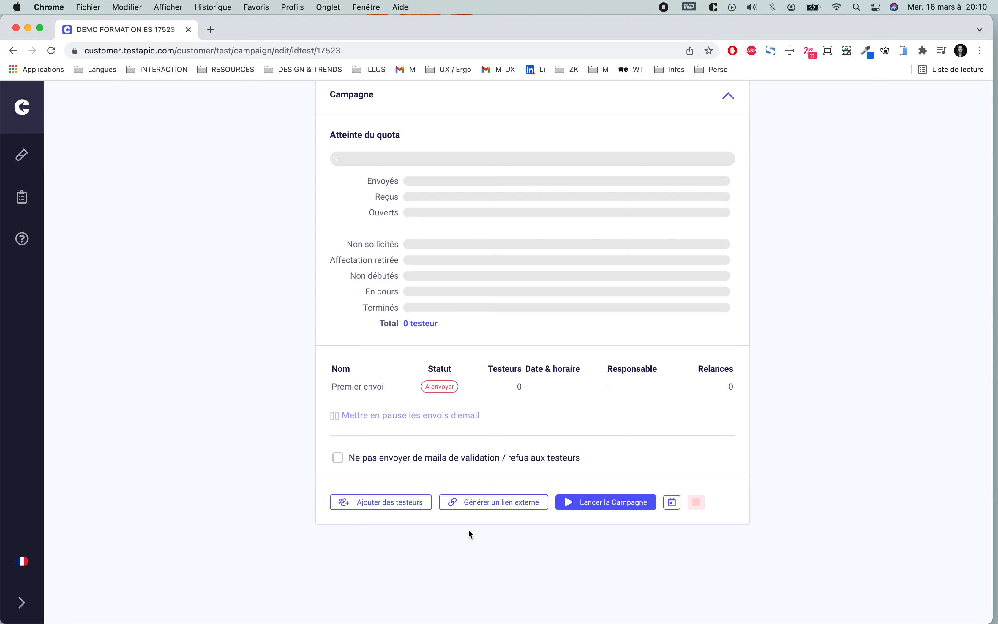
{"action": "left_click", "coordinate": [470, 505]}
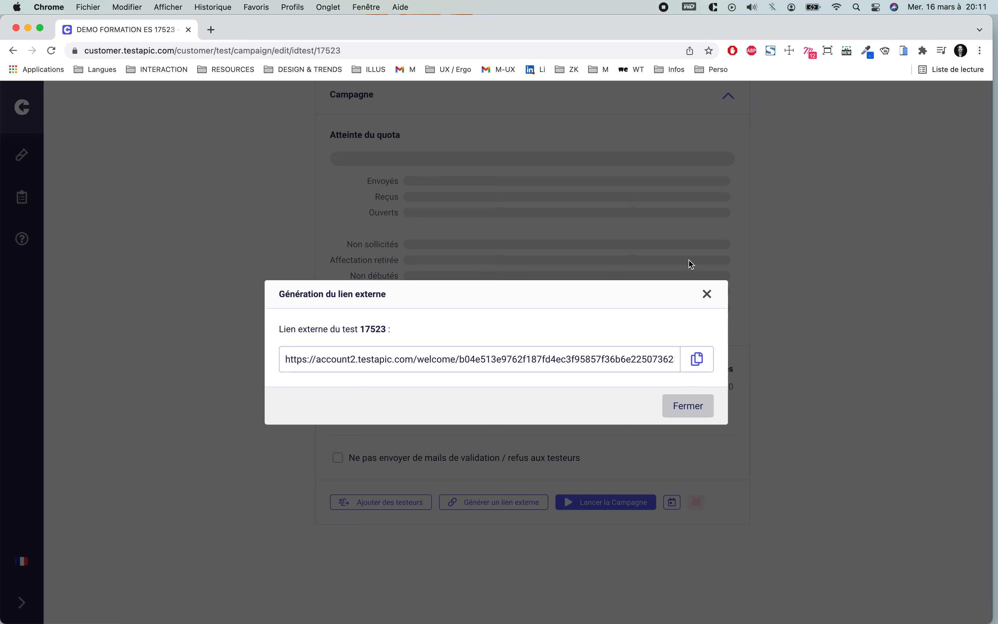
{"action": "left_click", "coordinate": [701, 405]}
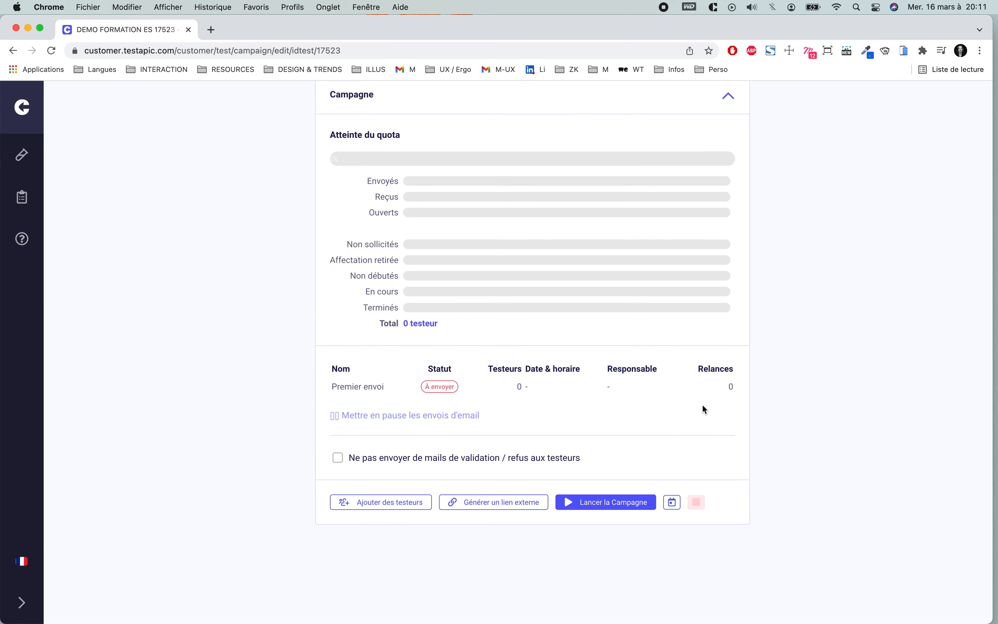
View the date and time options for scheduling the campaign launch, and close them without scheduling
{"action": "scroll", "coordinate": [752, 466], "scroll_direction": "down", "scroll_amount": 2}
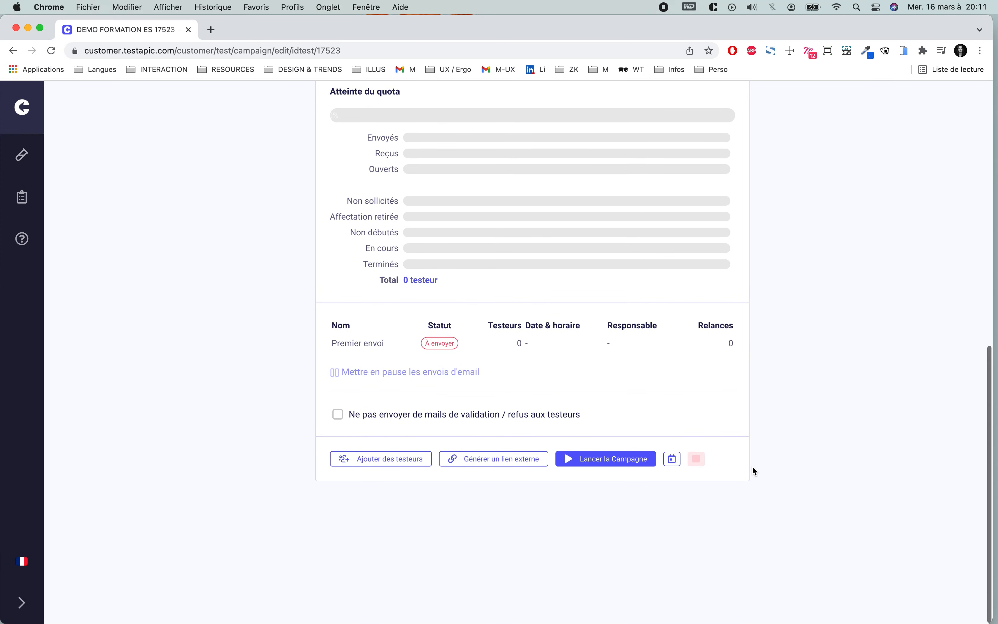
{"action": "left_click", "coordinate": [672, 458]}
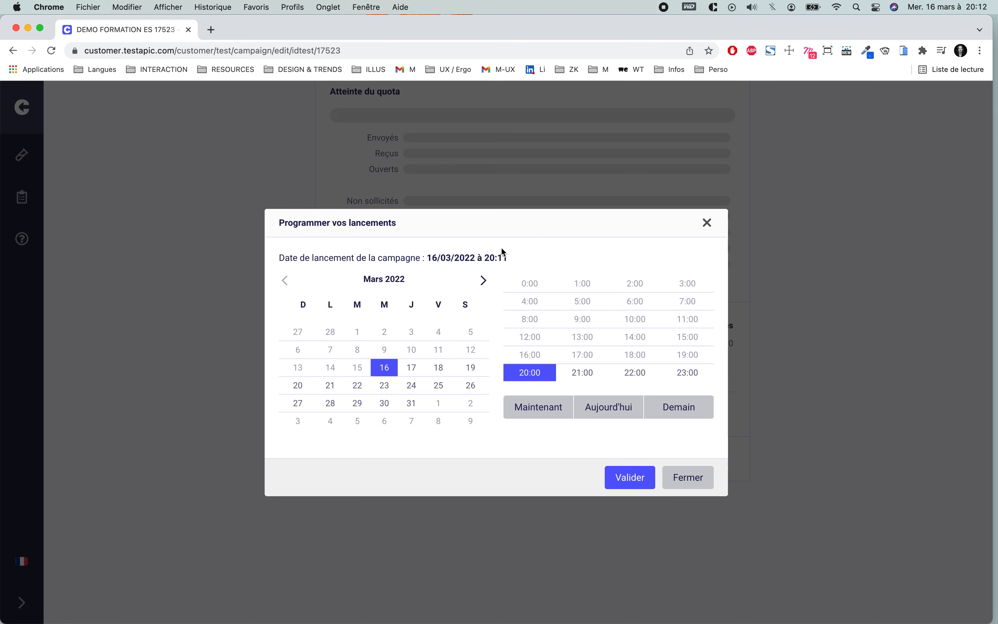
{"action": "left_click", "coordinate": [707, 223]}
Leave the campaigns page and return to the list of tests
{"action": "scroll", "coordinate": [815, 263], "scroll_direction": "up", "scroll_amount": 10}
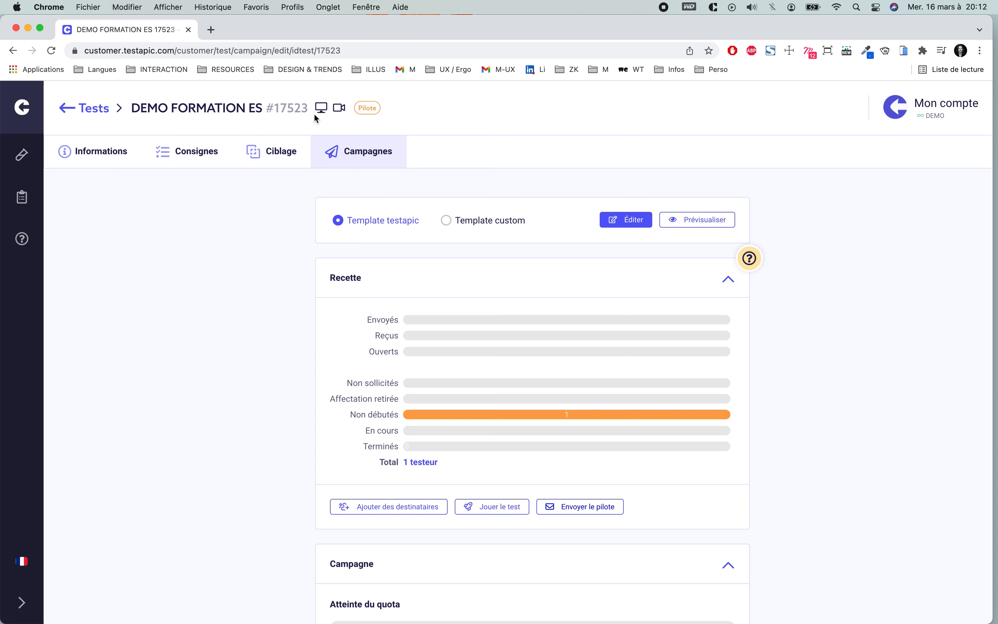
{"action": "left_click", "coordinate": [81, 114]}
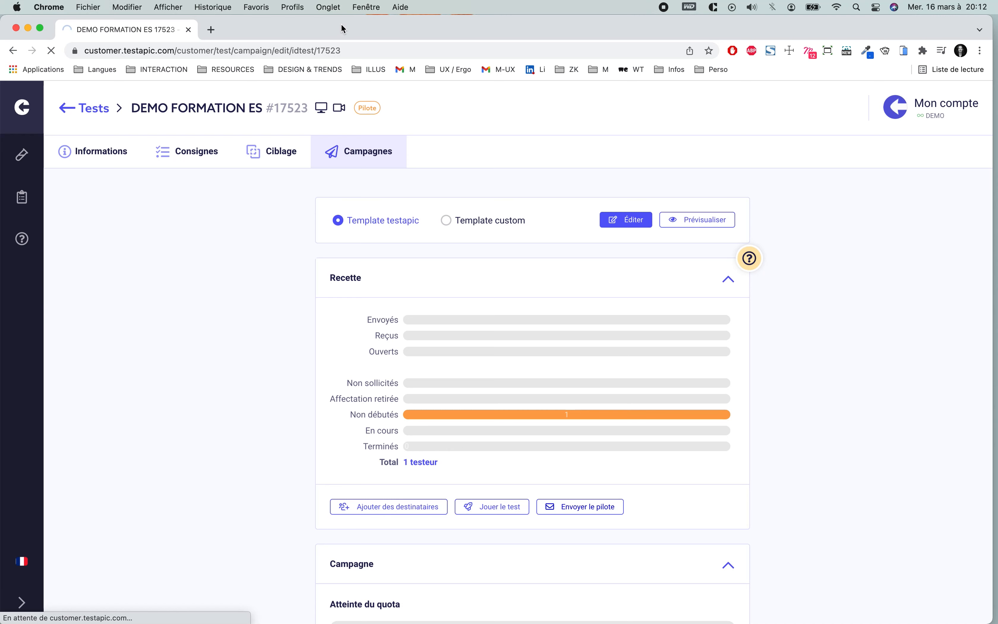
{"action": "left_click_drag", "start_coordinate": [347, 27], "coordinate": [354, 26]}
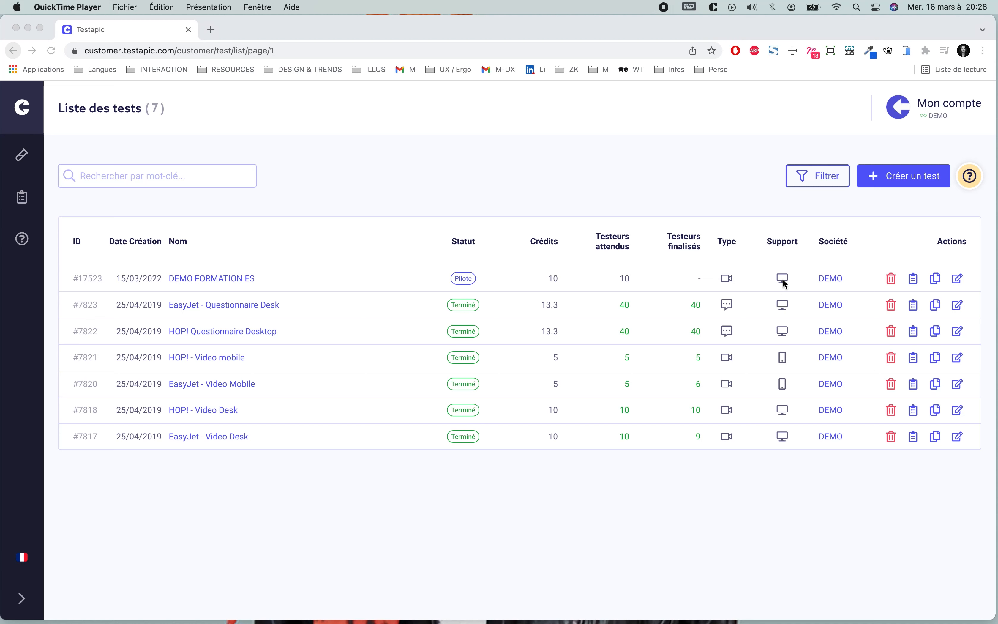
Duplicate the DEMO FORMATION ES test under the new name "DEMO FORMATION ES mobile"
{"action": "left_click", "coordinate": [888, 238]}
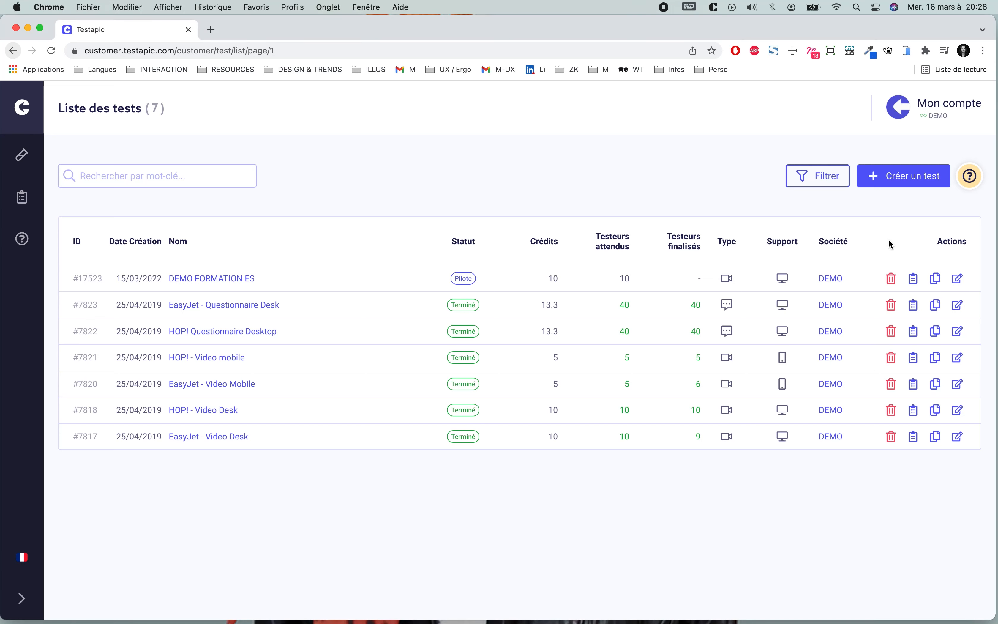
{"action": "left_click", "coordinate": [936, 280]}
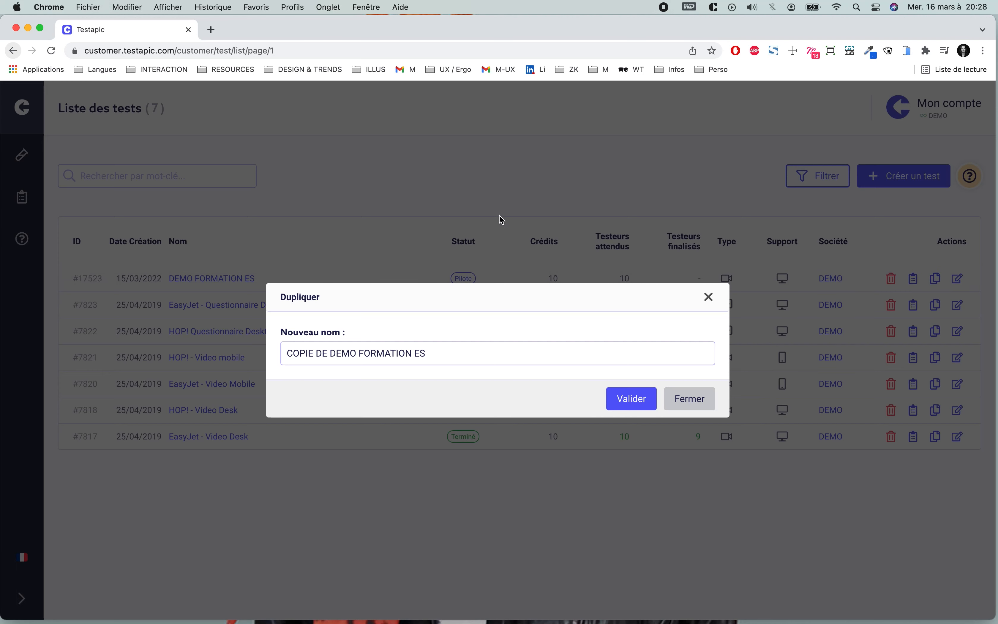
{"action": "left_click", "coordinate": [325, 356]}
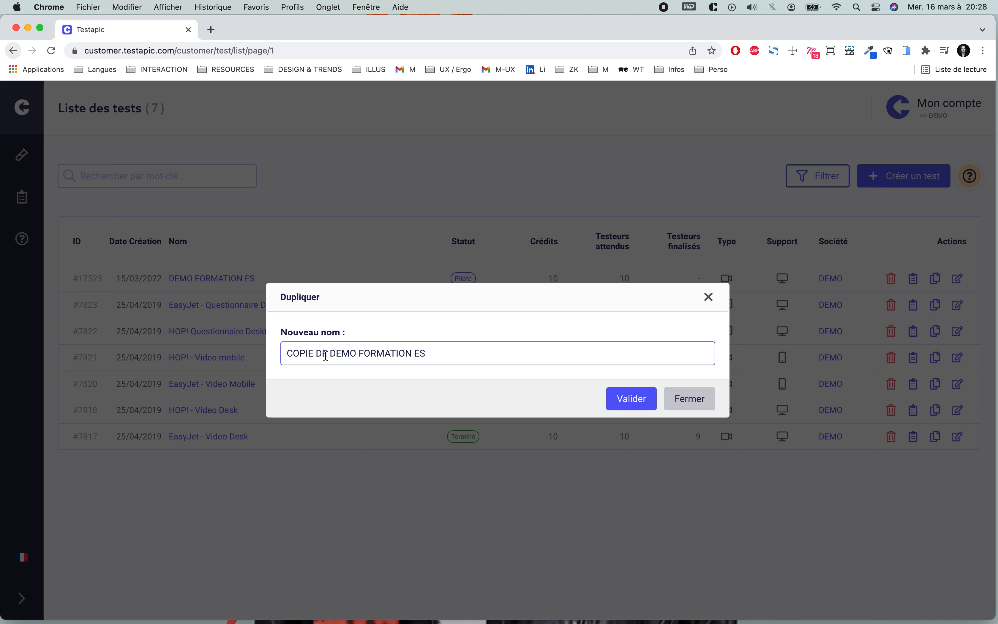
{"action": "double_click", "coordinate": [317, 354]}
{"action": "key", "text": "BackSpace"}
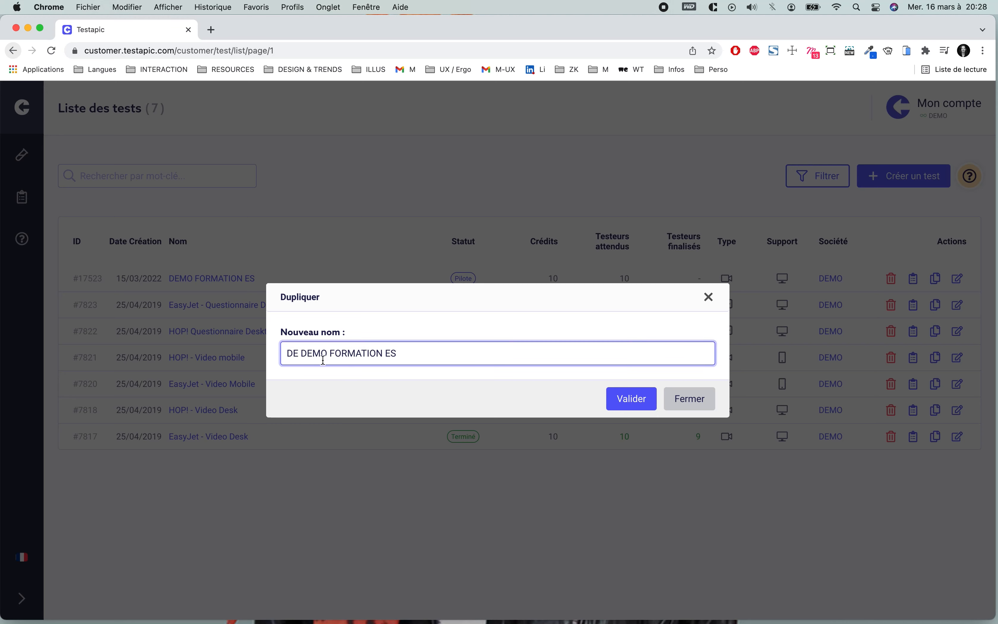
{"action": "left_click_drag", "start_coordinate": [300, 354], "coordinate": [181, 356]}
{"action": "key", "text": "BackSpace"}
{"action": "left_click", "coordinate": [445, 355]}
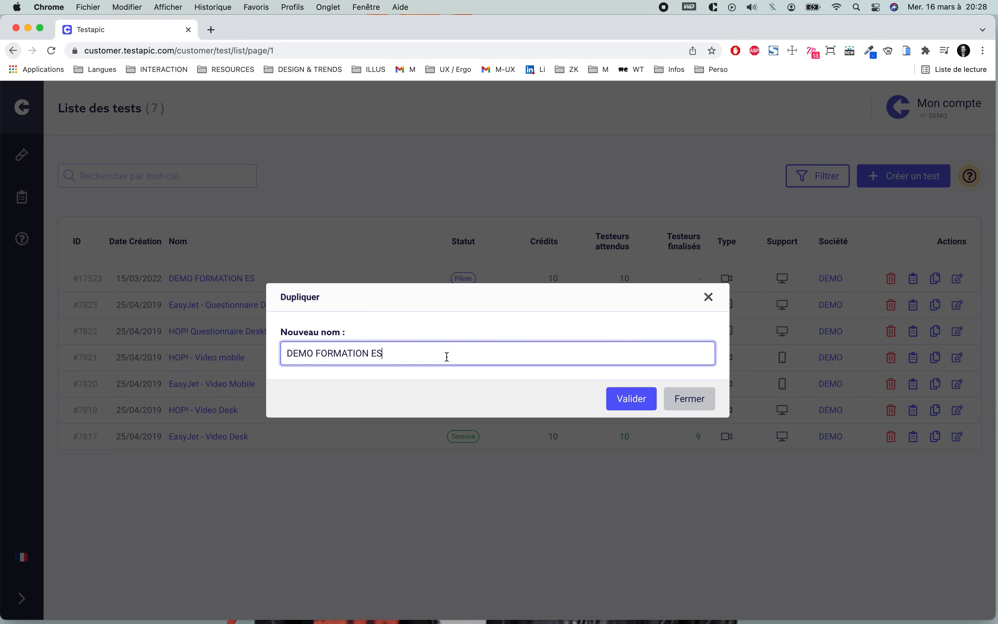
{"action": "type", "text": "mobile"}
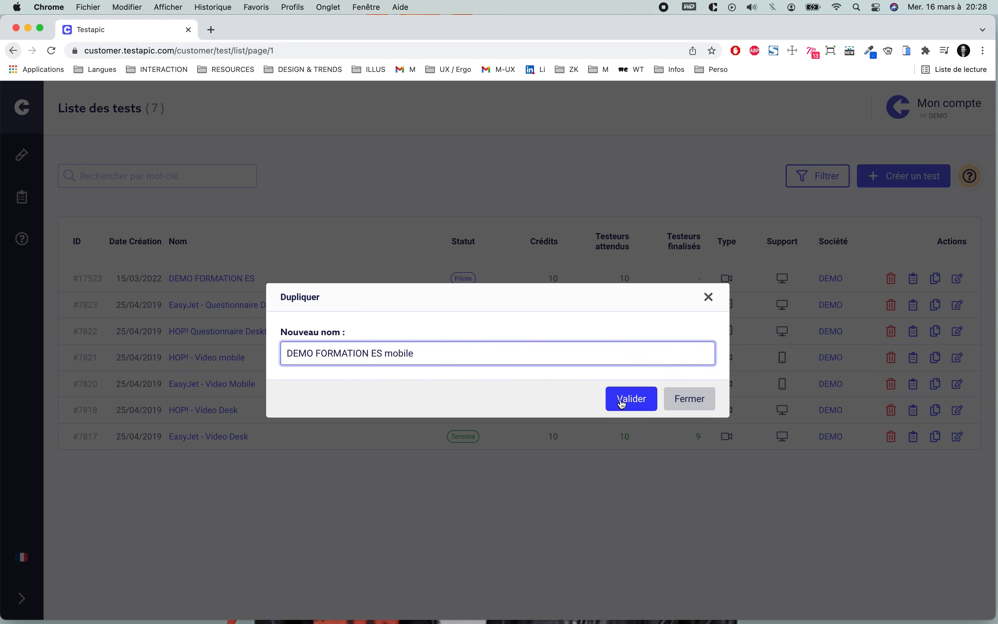
{"action": "left_click", "coordinate": [622, 400]}
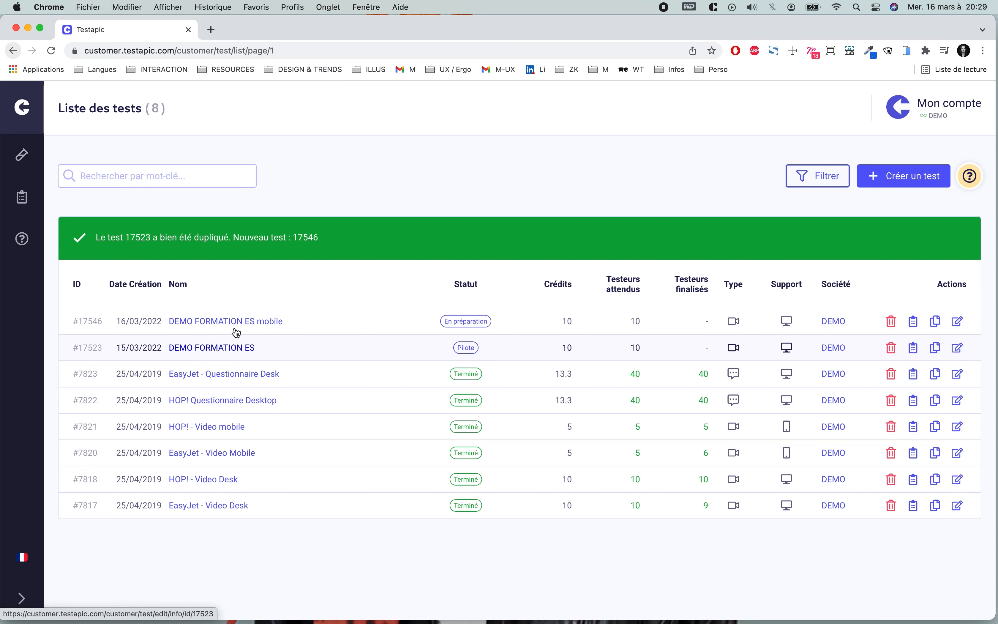
Set the duplicated mobile test's support to Smartphone with Android and iOS as operating systems, and save it
{"action": "left_click", "coordinate": [959, 322]}
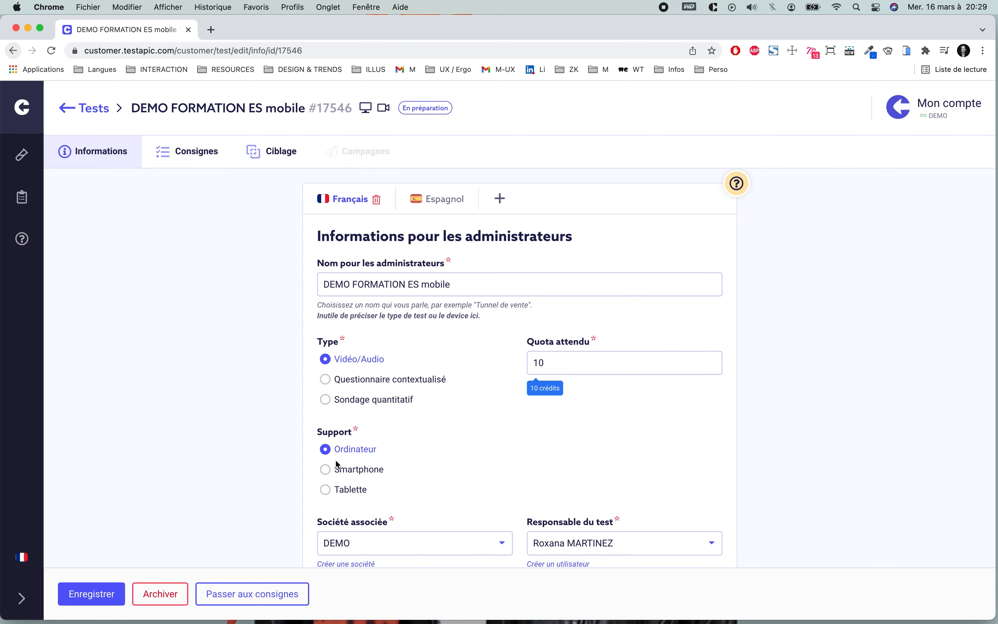
{"action": "scroll", "coordinate": [325, 470], "scroll_direction": "down", "scroll_amount": 3}
{"action": "left_click", "coordinate": [325, 396]}
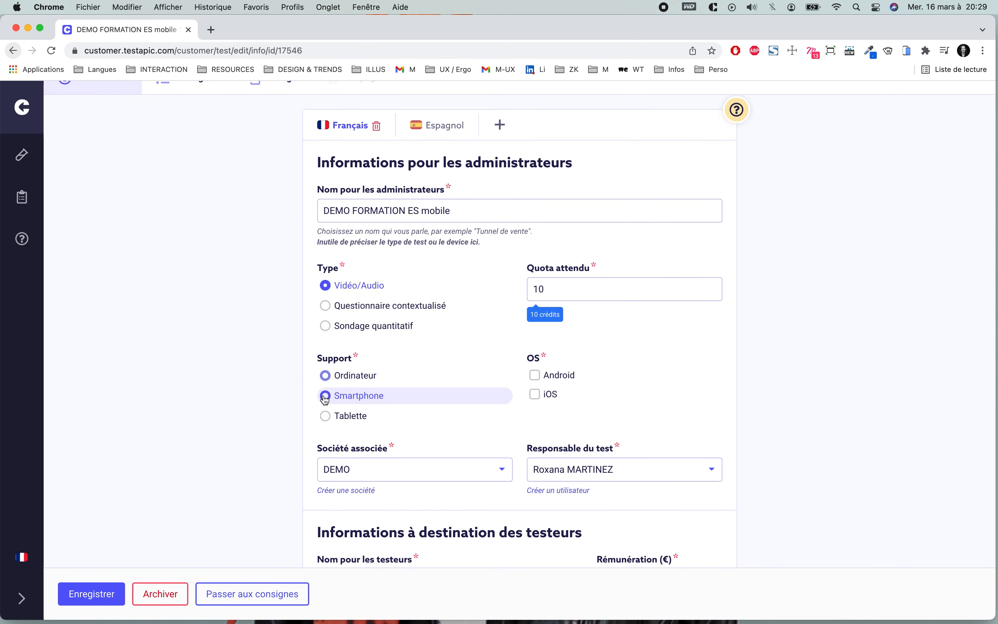
{"action": "left_click", "coordinate": [535, 376]}
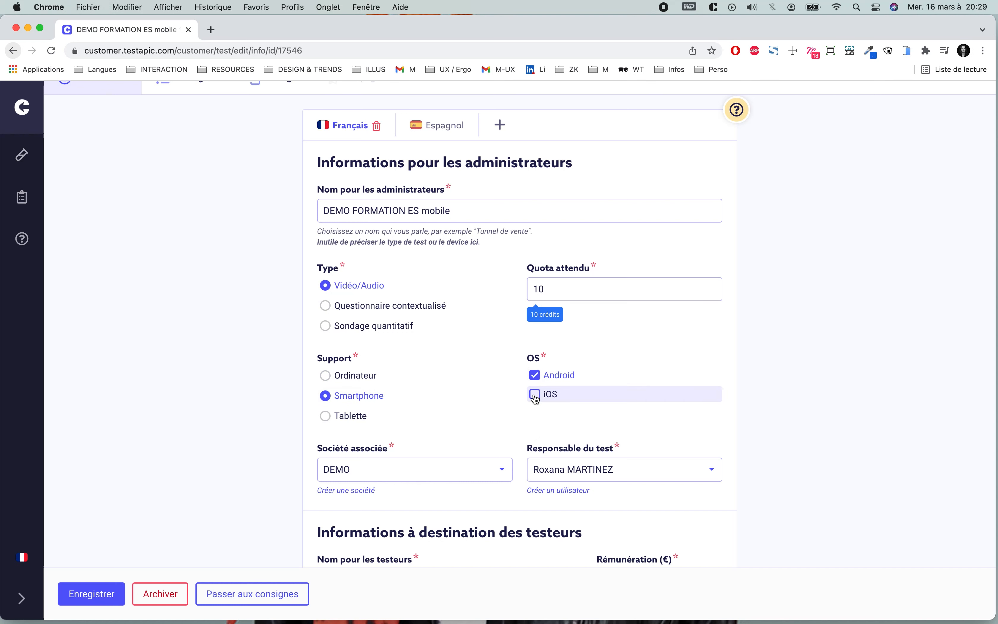
{"action": "left_click", "coordinate": [535, 393]}
{"action": "left_click", "coordinate": [100, 601]}
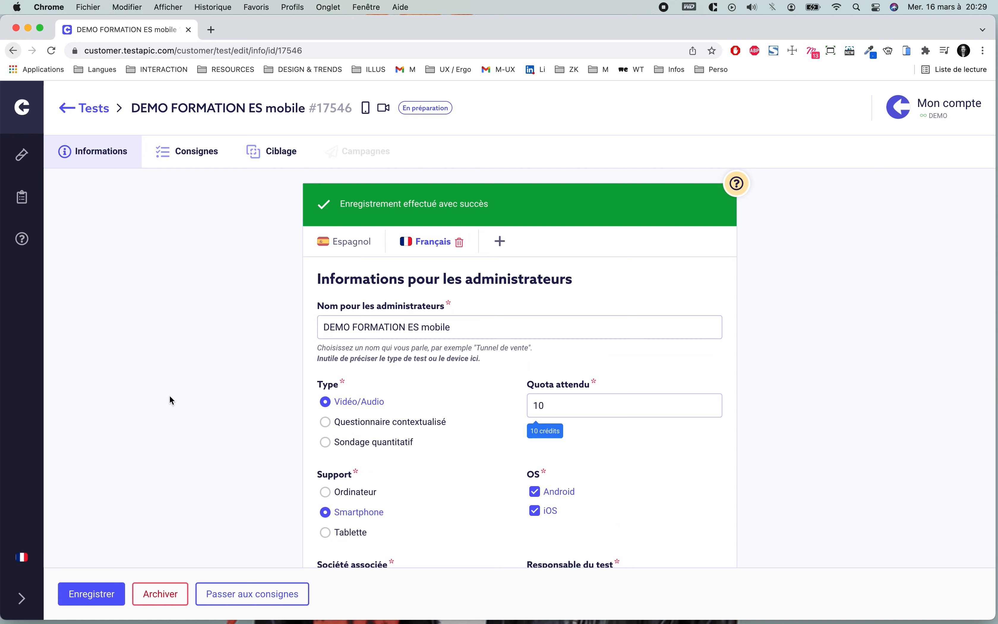
Check the duplicated test's instructions and load the previous targeting criteria from DEMO FORMATION ES into its targeting
{"action": "left_click", "coordinate": [188, 164]}
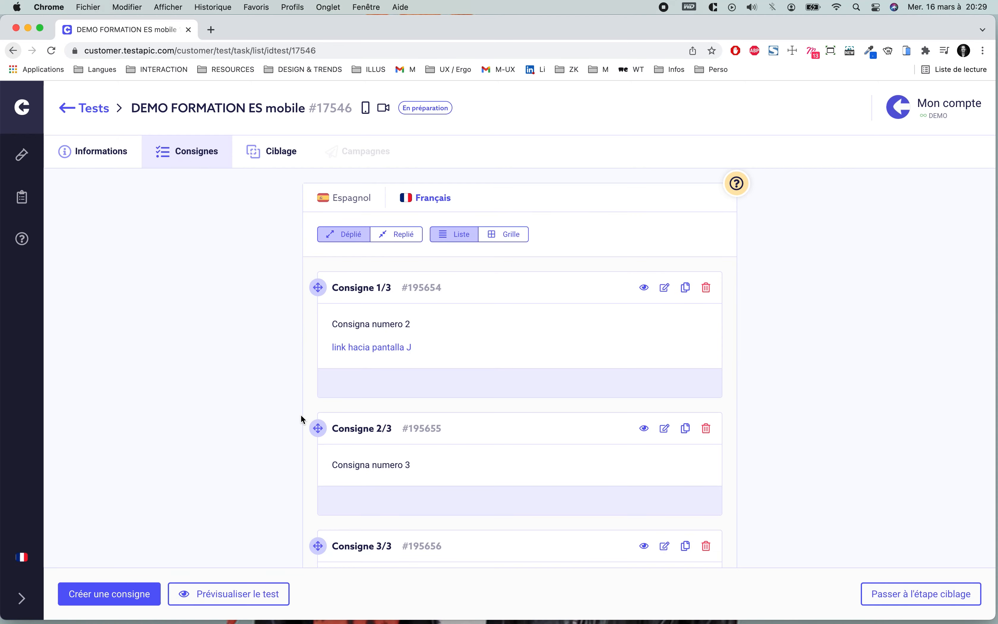
{"action": "left_click", "coordinate": [275, 153]}
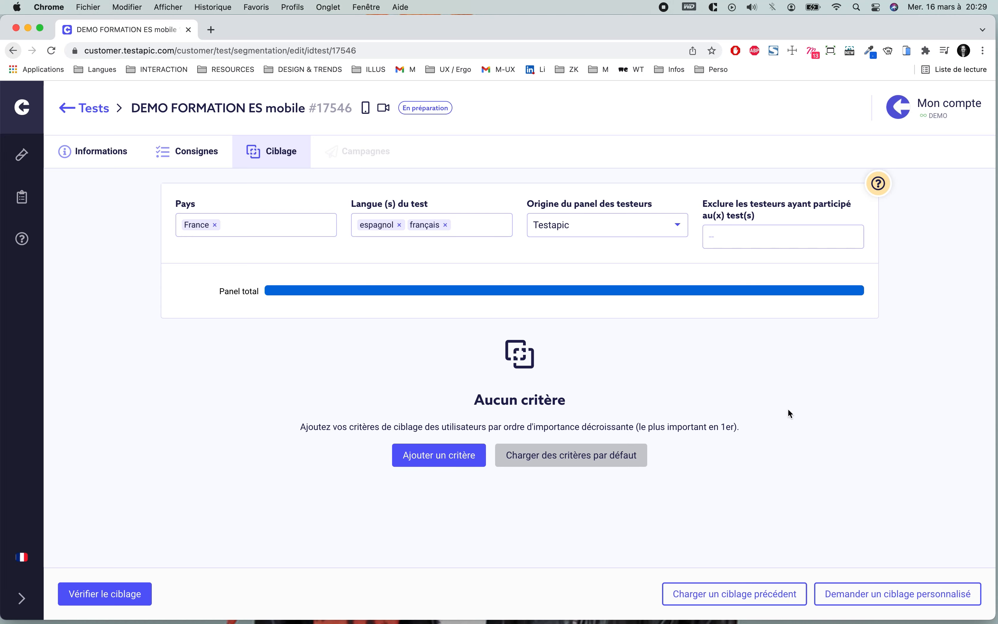
{"action": "left_click", "coordinate": [747, 595]}
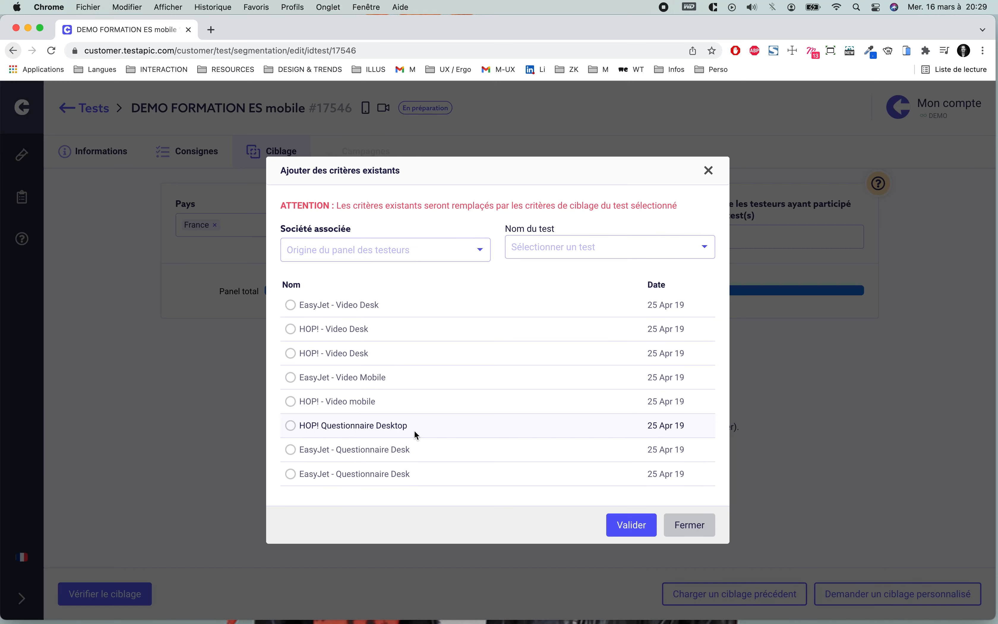
{"action": "scroll", "coordinate": [416, 434], "scroll_direction": "down", "scroll_amount": 10}
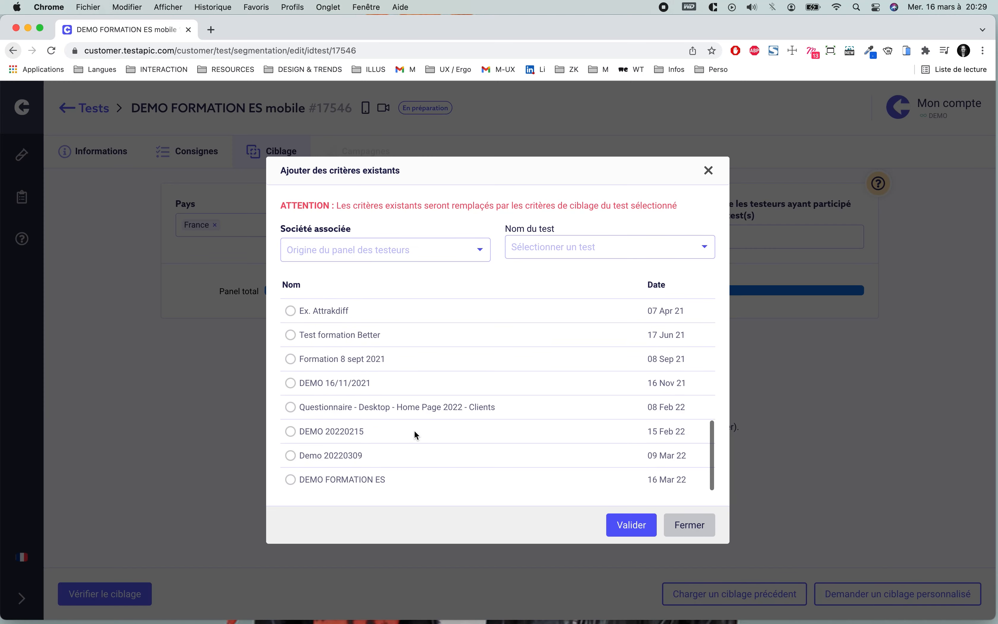
{"action": "left_click", "coordinate": [290, 480]}
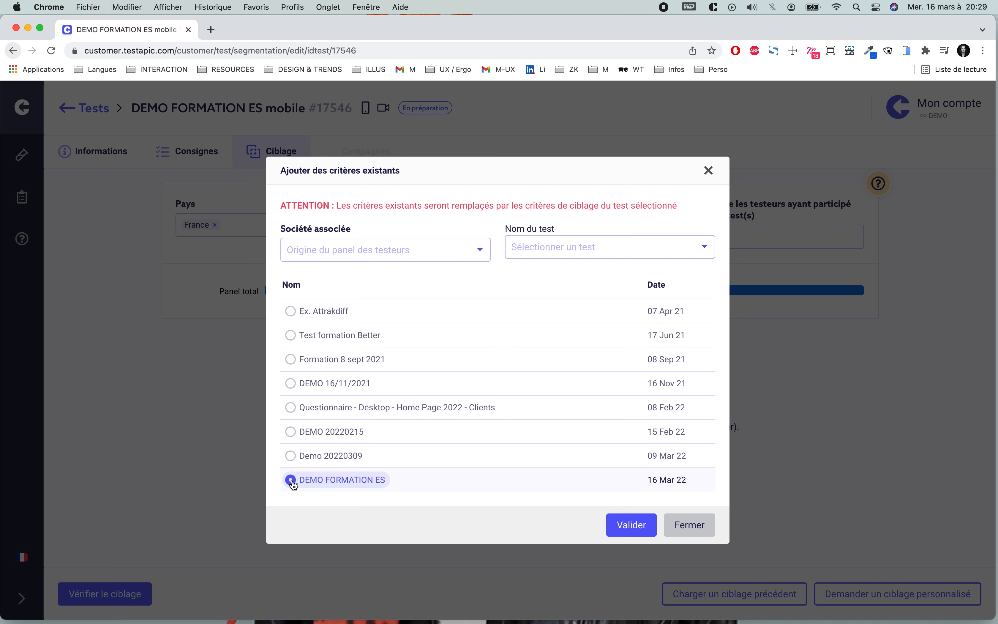
{"action": "left_click", "coordinate": [628, 527]}
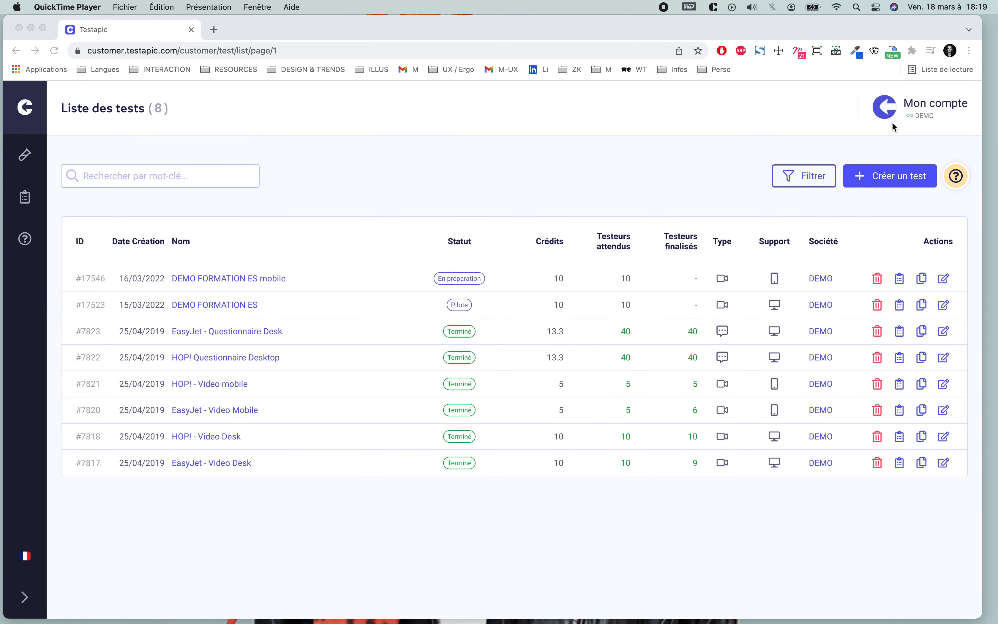
Start a new test named TEST DEMO SONDEO of type Sondage quantitatif, with an expected quota of 200 and support Ordinateur
{"action": "left_click", "coordinate": [874, 180]}
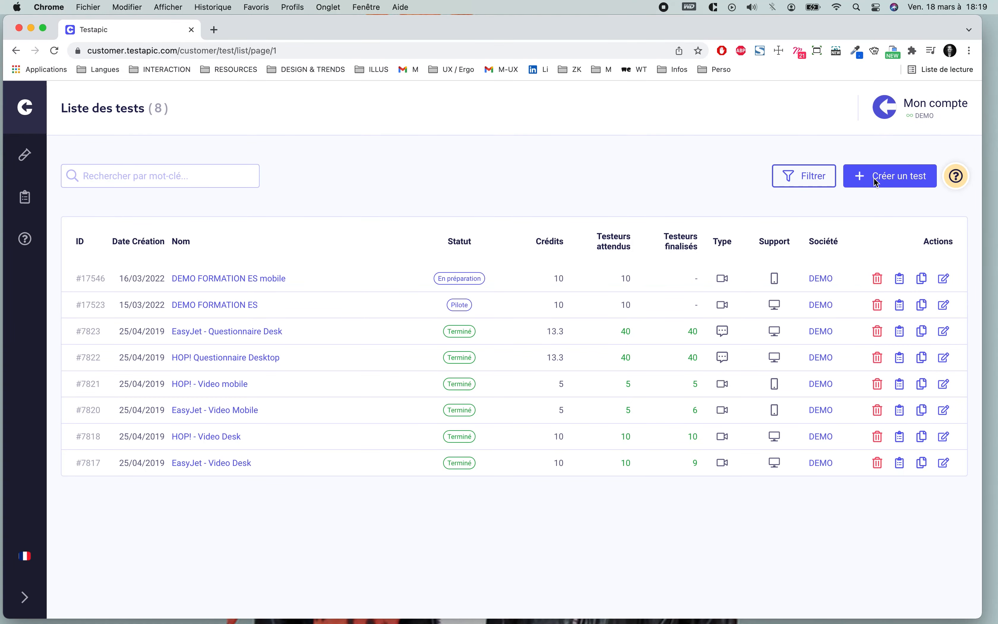
{"action": "left_click", "coordinate": [874, 177]}
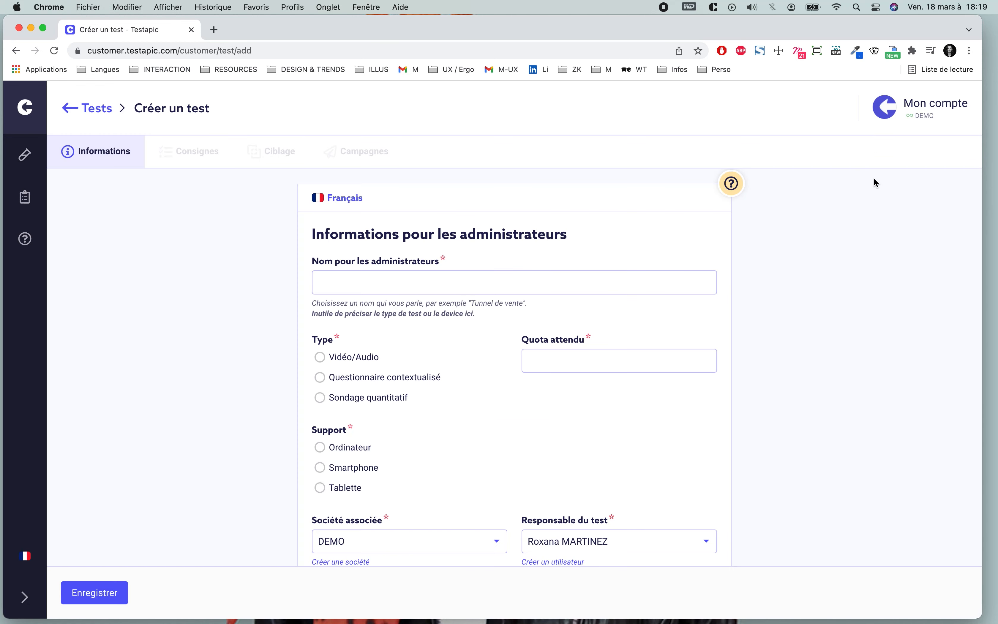
{"action": "left_click", "coordinate": [475, 279]}
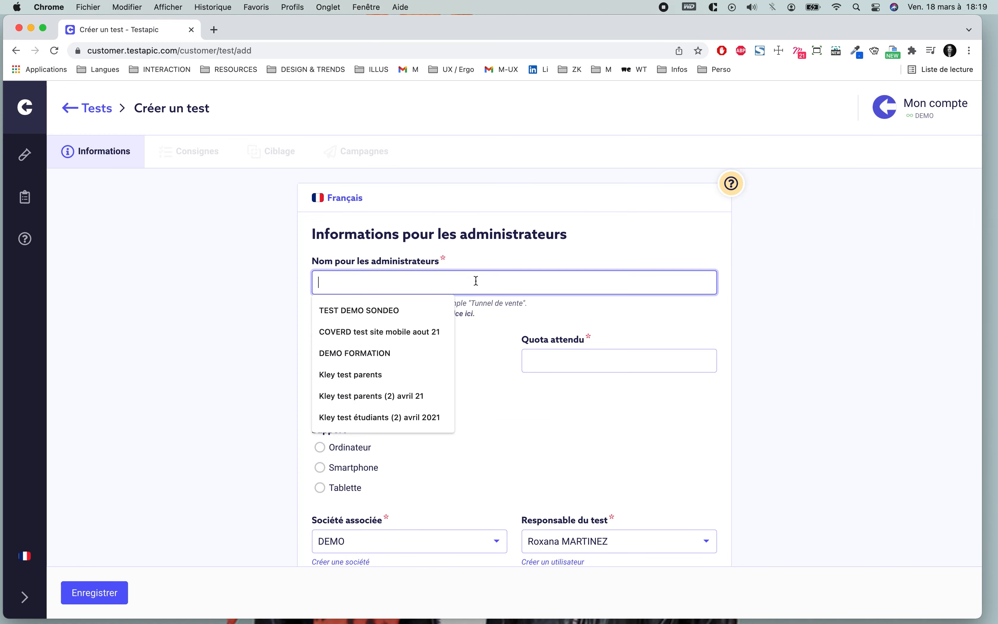
{"action": "left_click", "coordinate": [401, 316]}
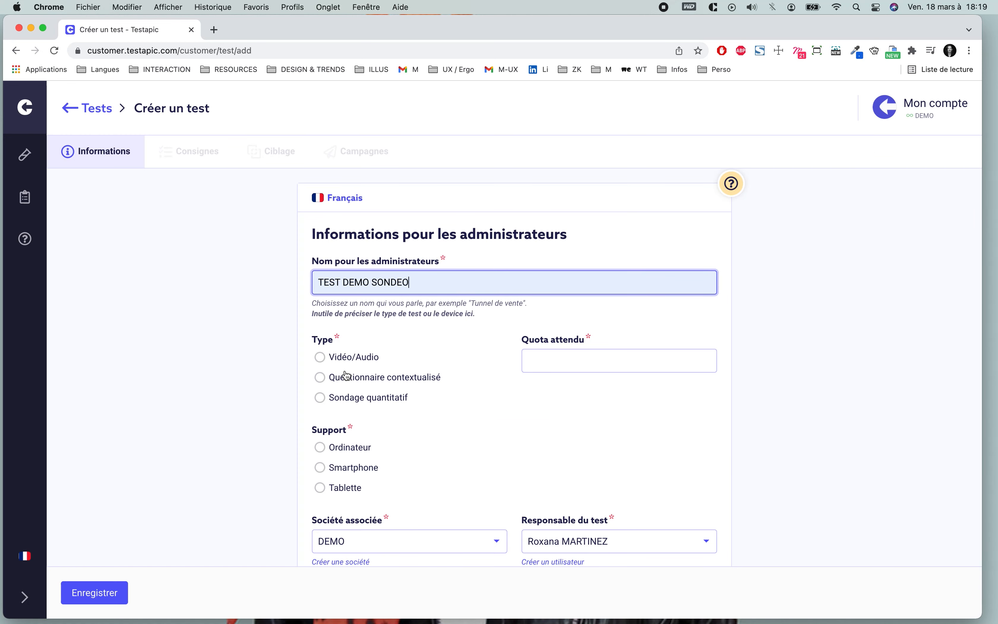
{"action": "left_click", "coordinate": [320, 398]}
{"action": "double_click", "coordinate": [535, 361]}
{"action": "type", "text": "200"}
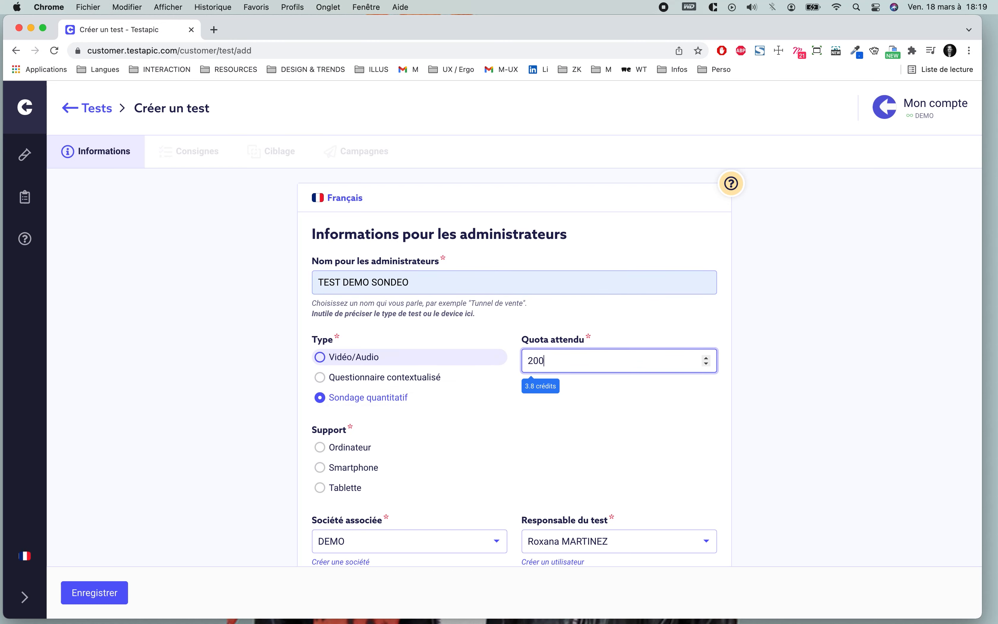
{"action": "scroll", "coordinate": [485, 448], "scroll_direction": "down", "scroll_amount": 4}
{"action": "left_click", "coordinate": [332, 344]}
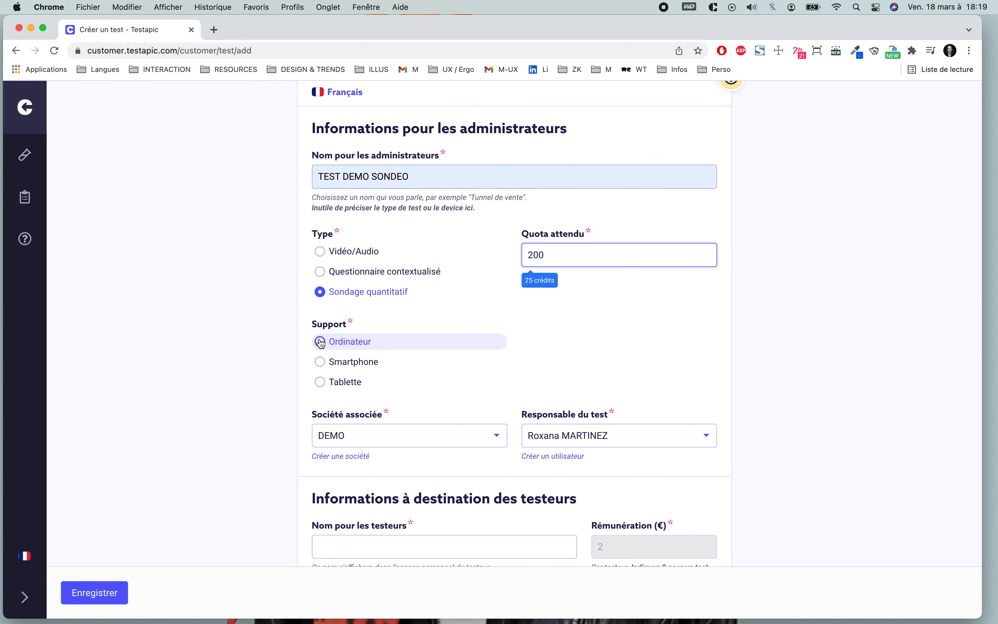
Name the survey TEST SONDEO for testers, enter "Contexto" as its scenario, and save the test
{"action": "scroll", "coordinate": [474, 376], "scroll_direction": "down", "scroll_amount": 3}
{"action": "left_click", "coordinate": [443, 464]}
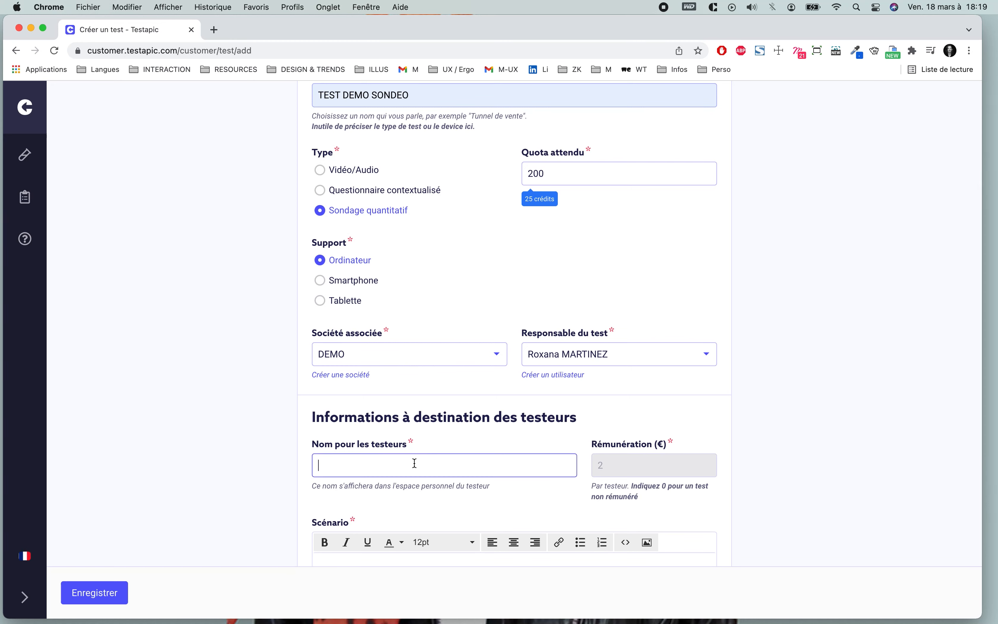
{"action": "left_click", "coordinate": [388, 495]}
{"action": "scroll", "coordinate": [388, 499], "scroll_direction": "down", "scroll_amount": 3}
{"action": "left_click", "coordinate": [397, 437]}
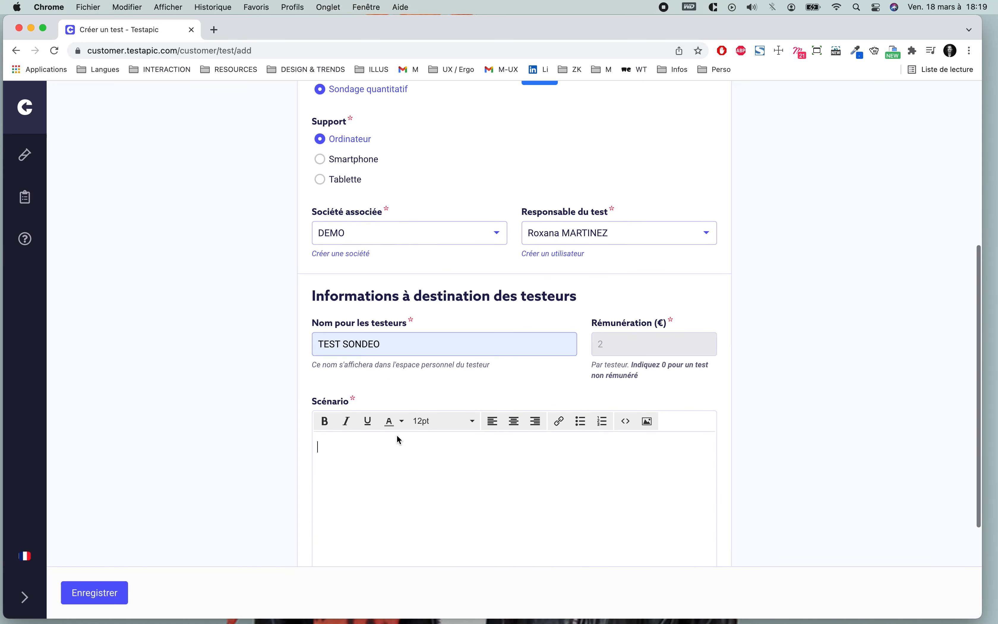
{"action": "type", "text": "contexto"}
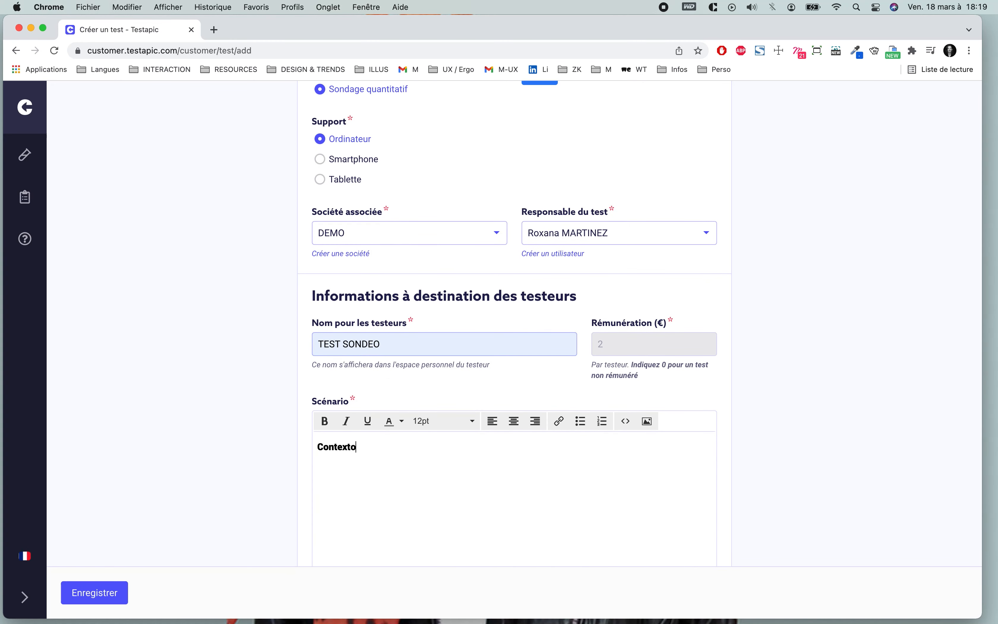
{"action": "left_click", "coordinate": [100, 598]}
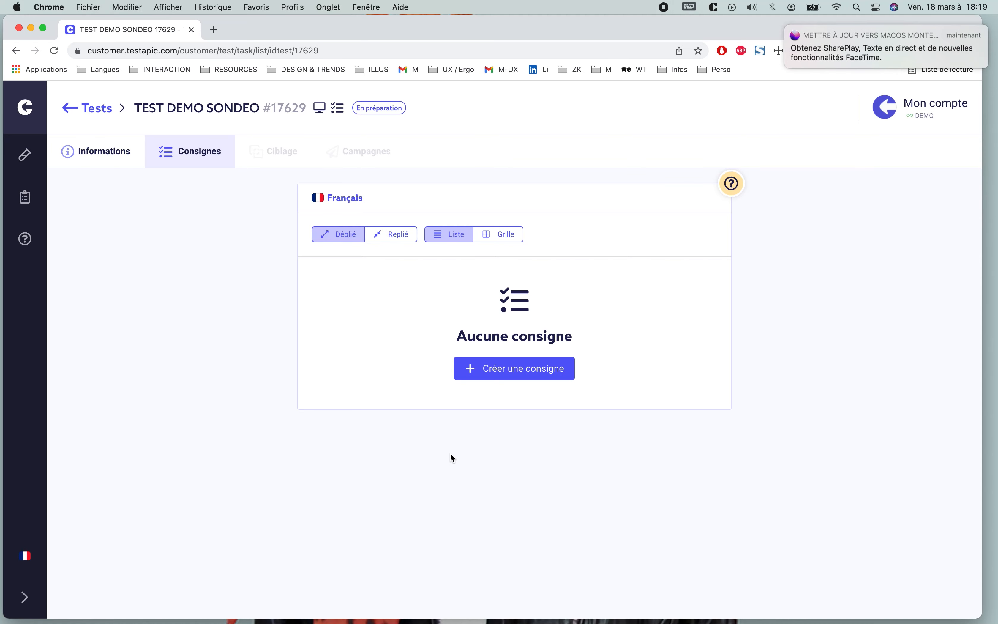
Create the survey's first instruction with the description "Consigna 1"
{"action": "left_click", "coordinate": [527, 373]}
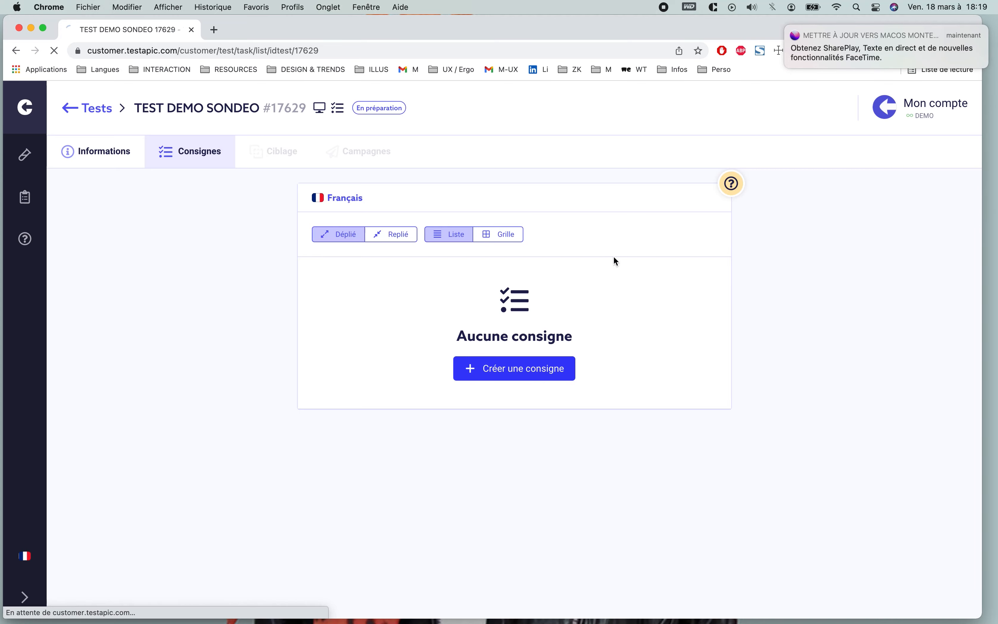
{"action": "left_click", "coordinate": [786, 26]}
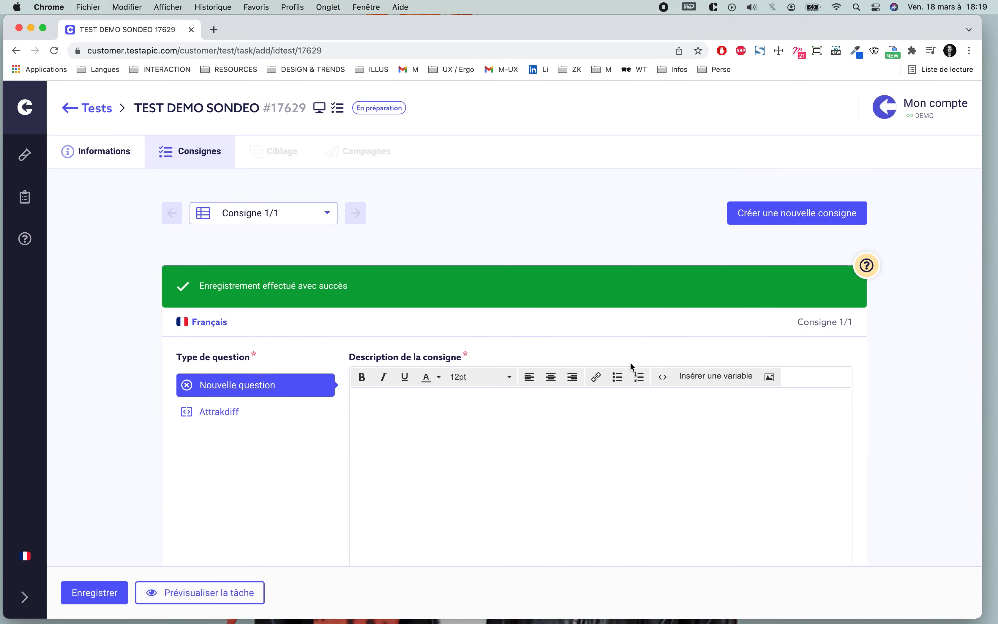
{"action": "scroll", "coordinate": [589, 442], "scroll_direction": "down", "scroll_amount": 3}
{"action": "left_click", "coordinate": [545, 385]}
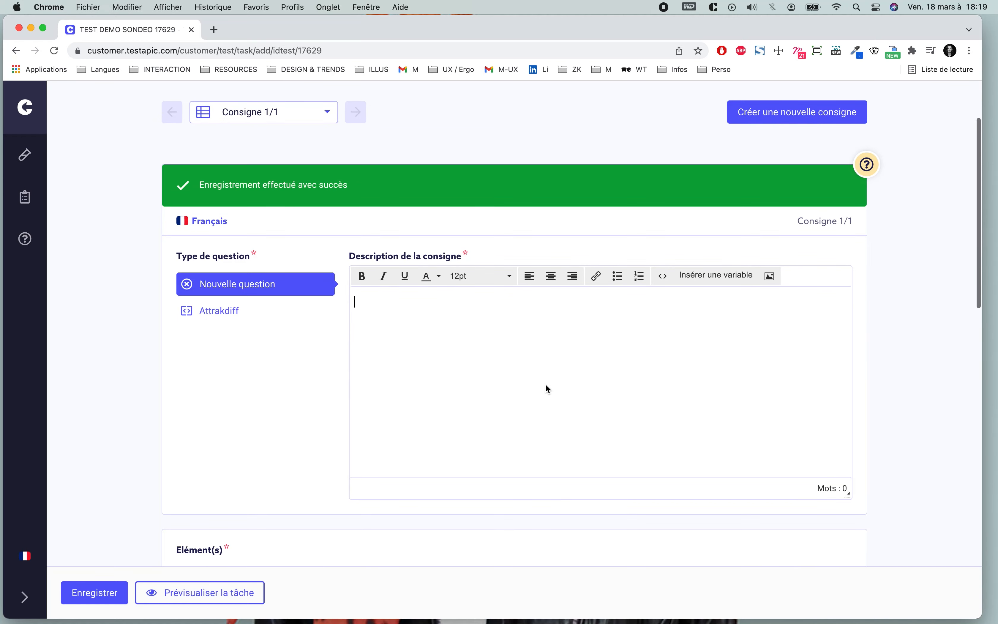
{"action": "type", "text": "Consigna "}
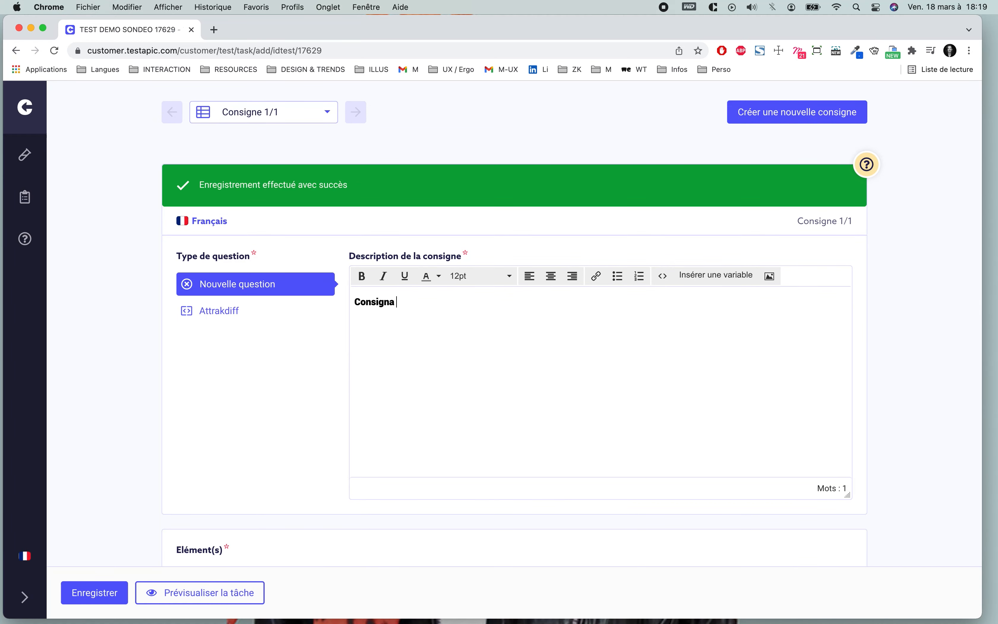
{"action": "type", "text": "1"}
Examine the image element, closed response types and comment field options available for the instruction
{"action": "scroll", "coordinate": [545, 519], "scroll_direction": "down", "scroll_amount": 4}
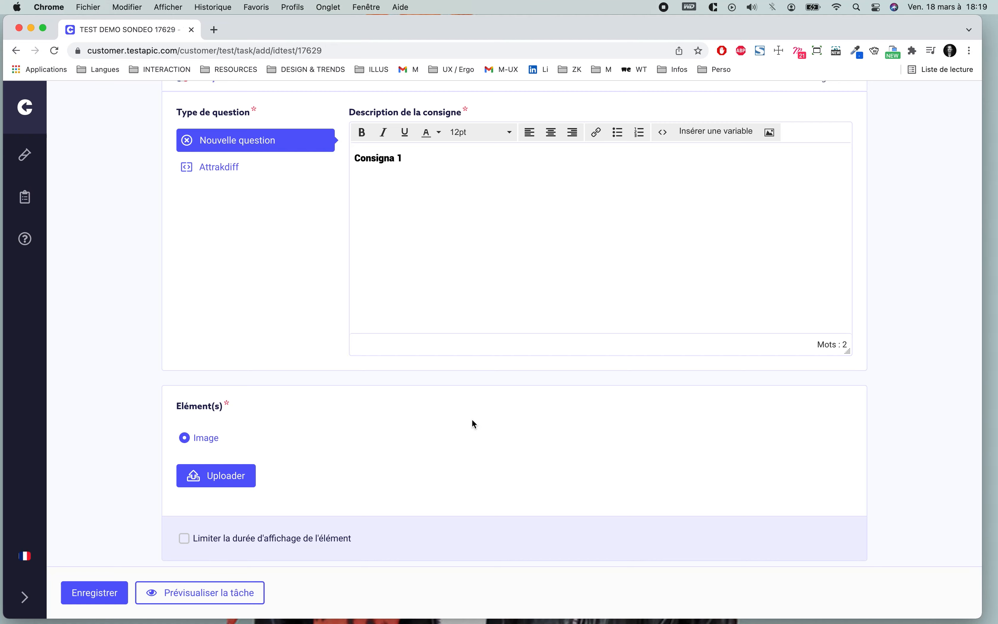
{"action": "scroll", "coordinate": [473, 421], "scroll_direction": "down", "scroll_amount": 8}
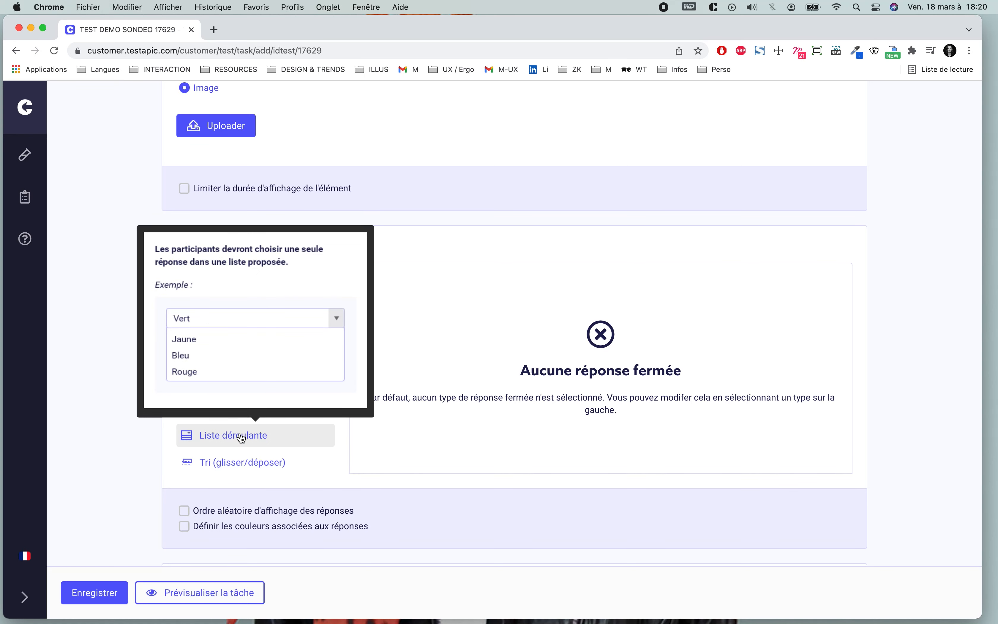
{"action": "scroll", "coordinate": [238, 463], "scroll_direction": "down", "scroll_amount": 2}
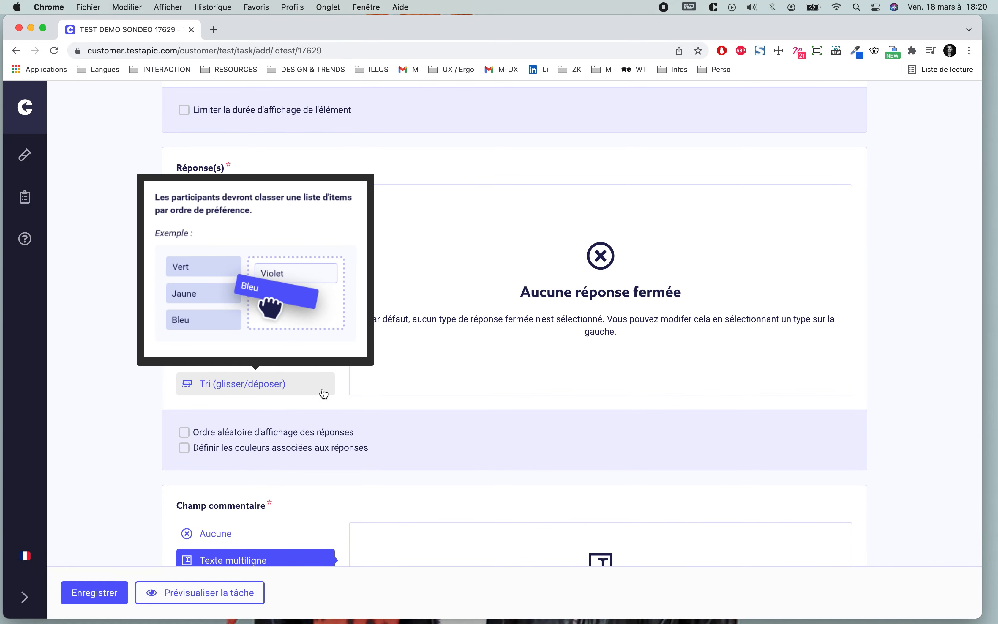
{"action": "scroll", "coordinate": [541, 445], "scroll_direction": "down", "scroll_amount": 2}
{"action": "scroll", "coordinate": [542, 444], "scroll_direction": "up", "scroll_amount": 4}
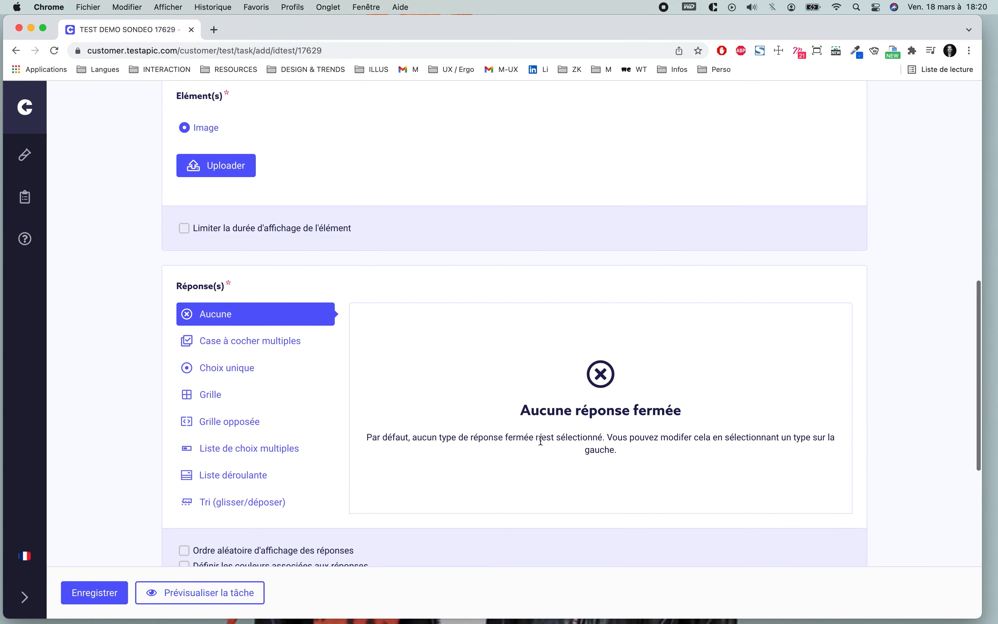
Set the closed response type to Case à cocher multiples and enter "Respuesta 1" as its first answer
{"action": "left_click", "coordinate": [221, 350]}
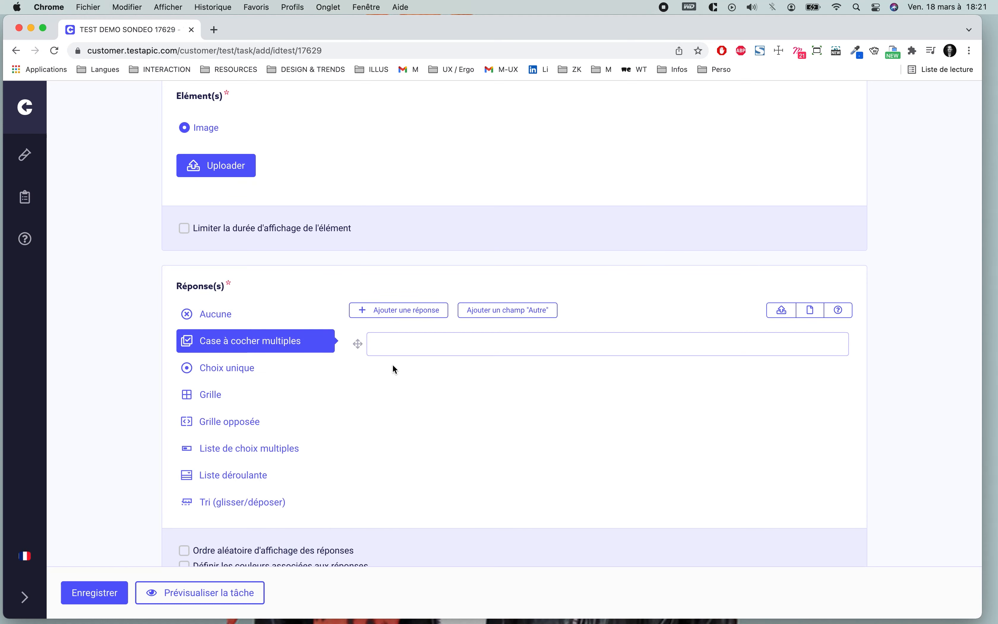
{"action": "left_click", "coordinate": [396, 344]}
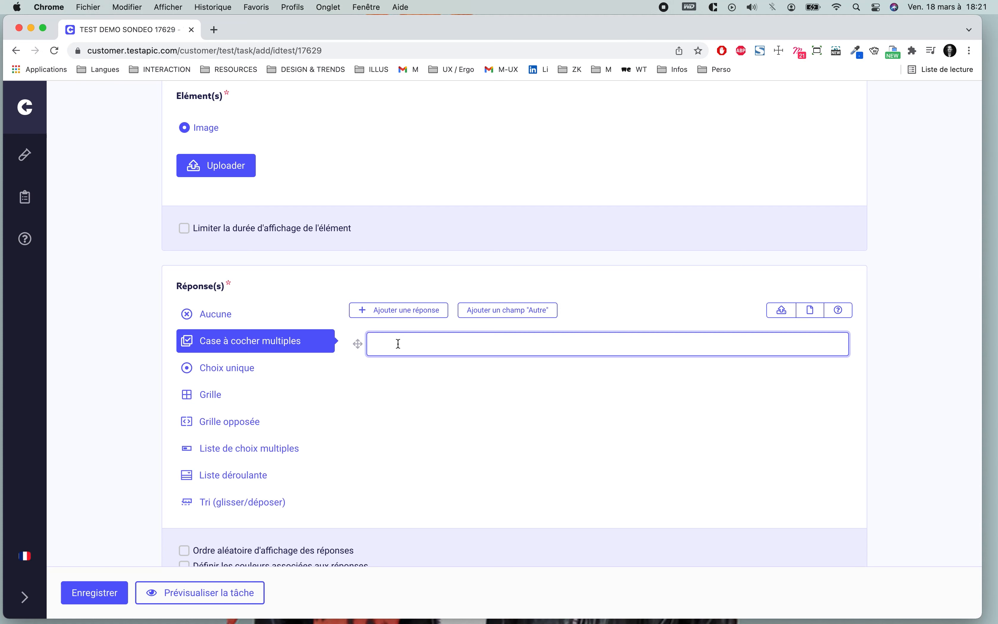
{"action": "type", "text": "Respuest"}
{"action": "key", "text": "BackSpace"}
{"action": "key", "text": "BackSpace"}
{"action": "type", "text": "esta 1"}
Add the answers "Respuesta 2" and "Respuesta 3" one by one, plus two blank answer rows
{"action": "left_click", "coordinate": [386, 310]}
{"action": "left_click", "coordinate": [402, 376]}
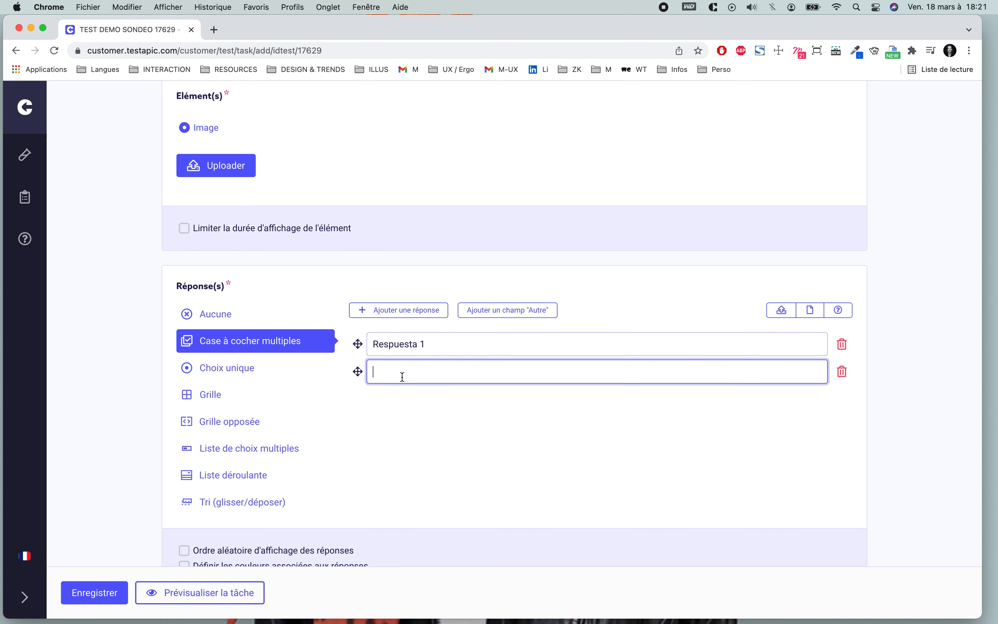
{"action": "type", "text": "Respuesta 2"}
{"action": "left_click", "coordinate": [397, 310]}
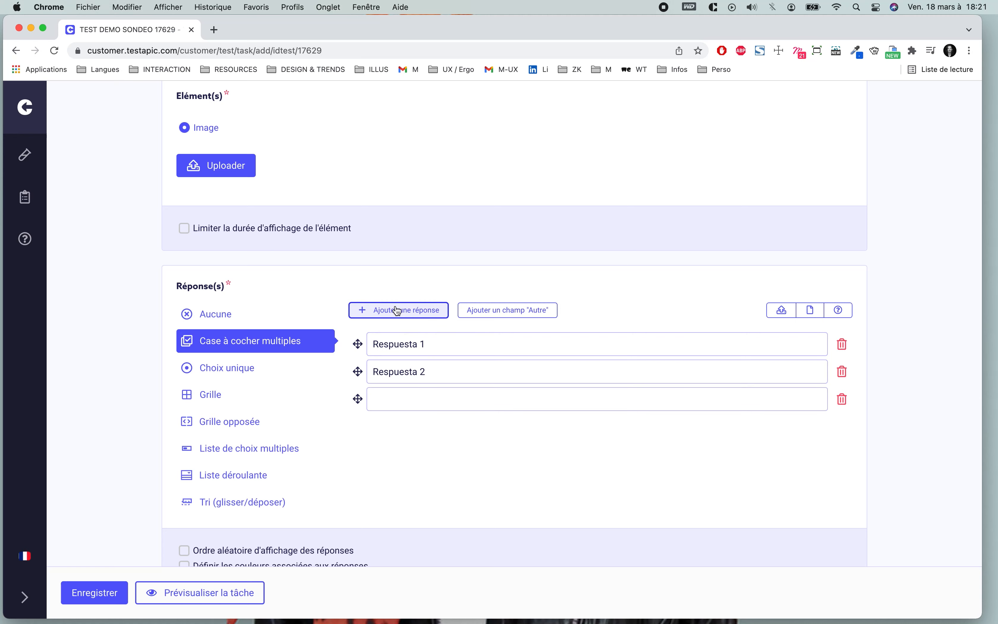
{"action": "left_click", "coordinate": [400, 402]}
{"action": "type", "text": "Respuest"}
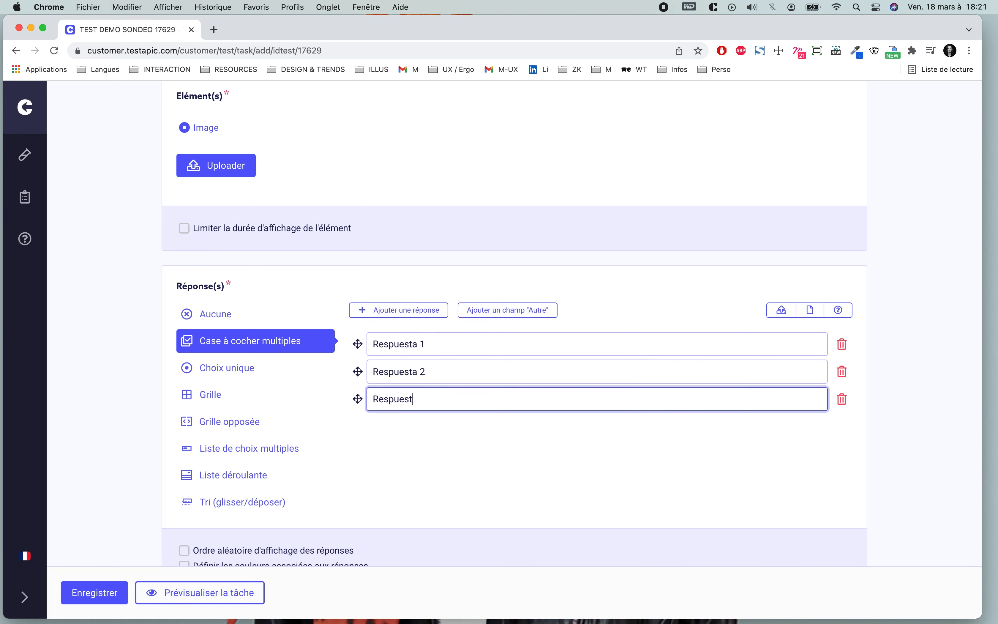
{"action": "type", "text": "a 3"}
{"action": "left_click", "coordinate": [386, 310]}
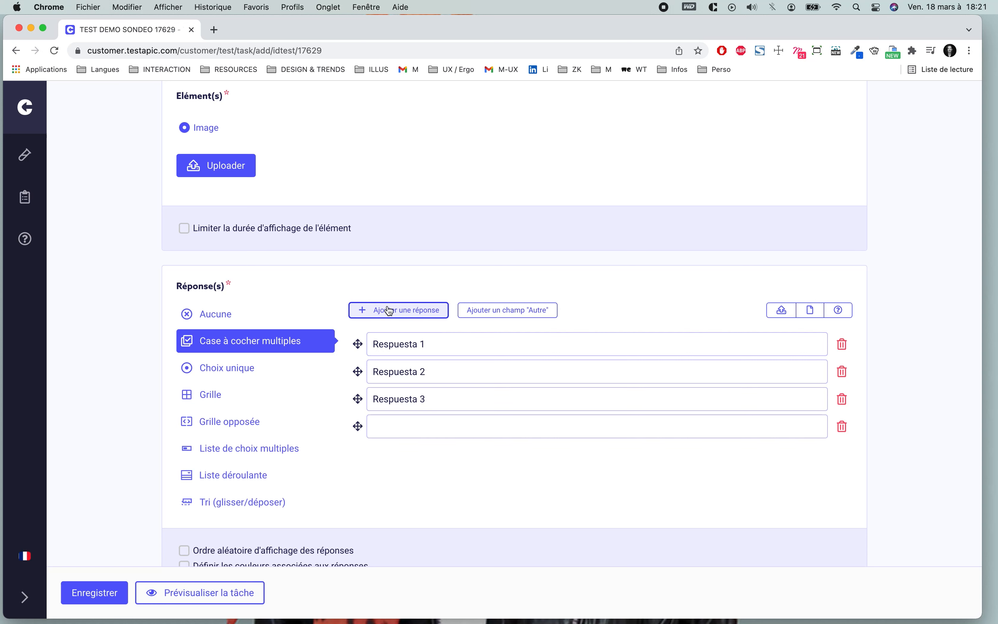
{"action": "left_click", "coordinate": [389, 310]}
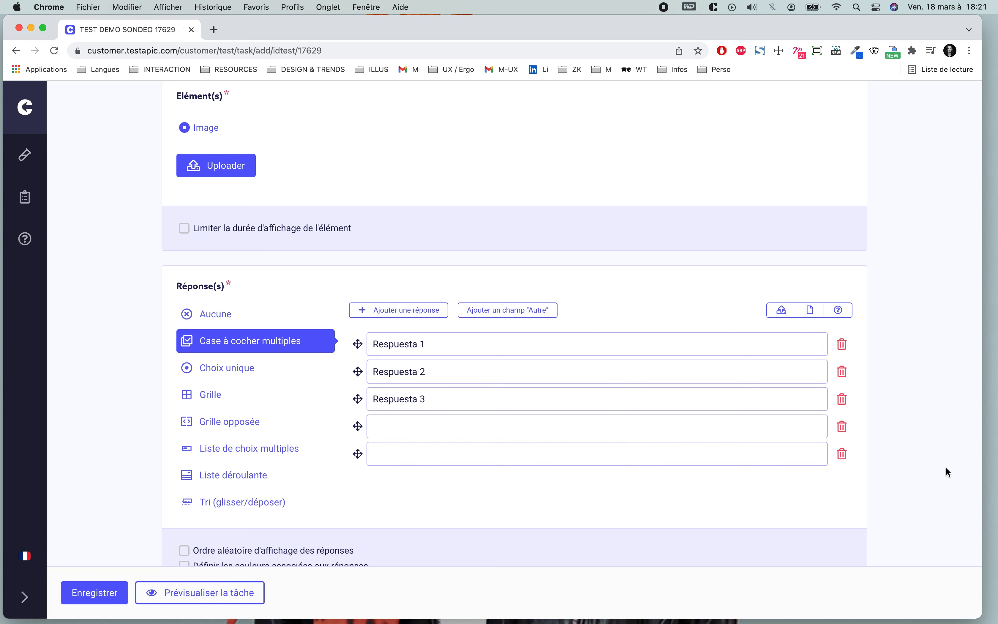
Delete every answer row except "Respuesta 1"
{"action": "left_click", "coordinate": [841, 454]}
{"action": "left_click", "coordinate": [843, 425]}
{"action": "left_click", "coordinate": [842, 399]}
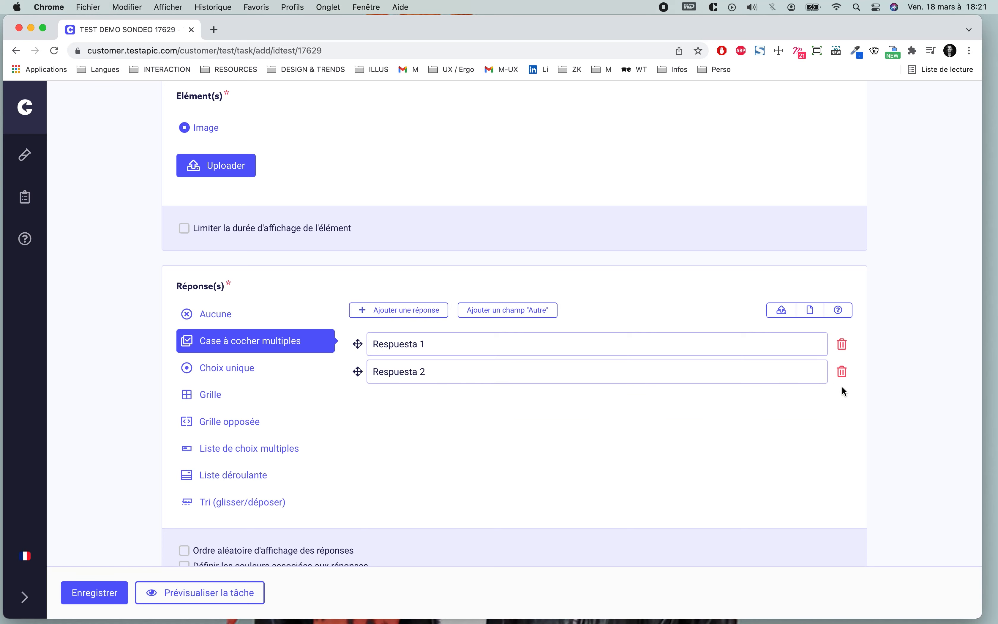
{"action": "left_click", "coordinate": [842, 372]}
Copy the text "Respuesta 1" and clear the remaining answer field
{"action": "left_click", "coordinate": [452, 346]}
{"action": "key", "text": "super+a"}
{"action": "key", "text": "super+c"}
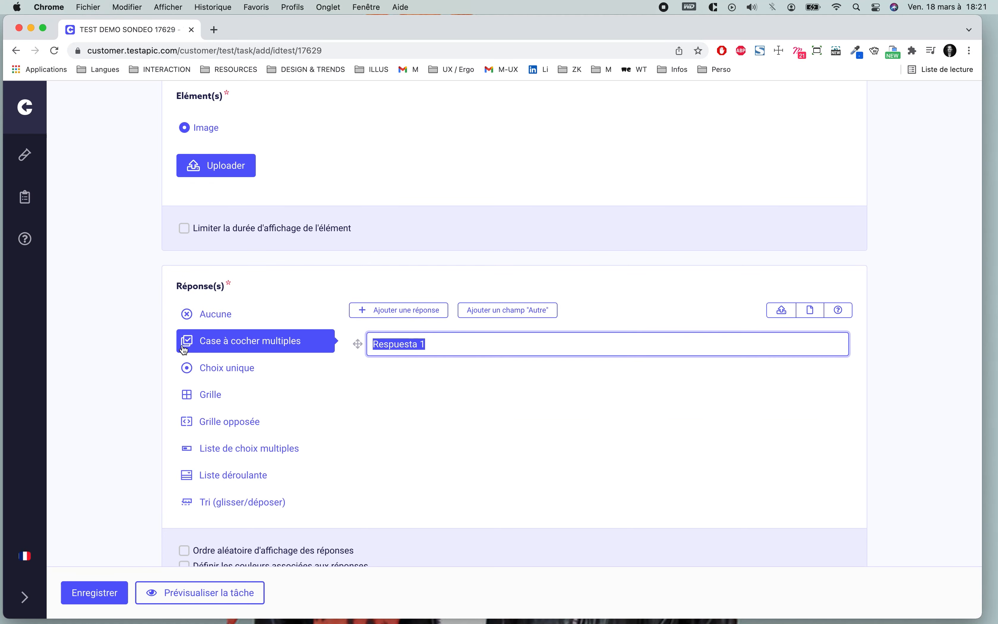
{"action": "key", "text": "BackSpace"}
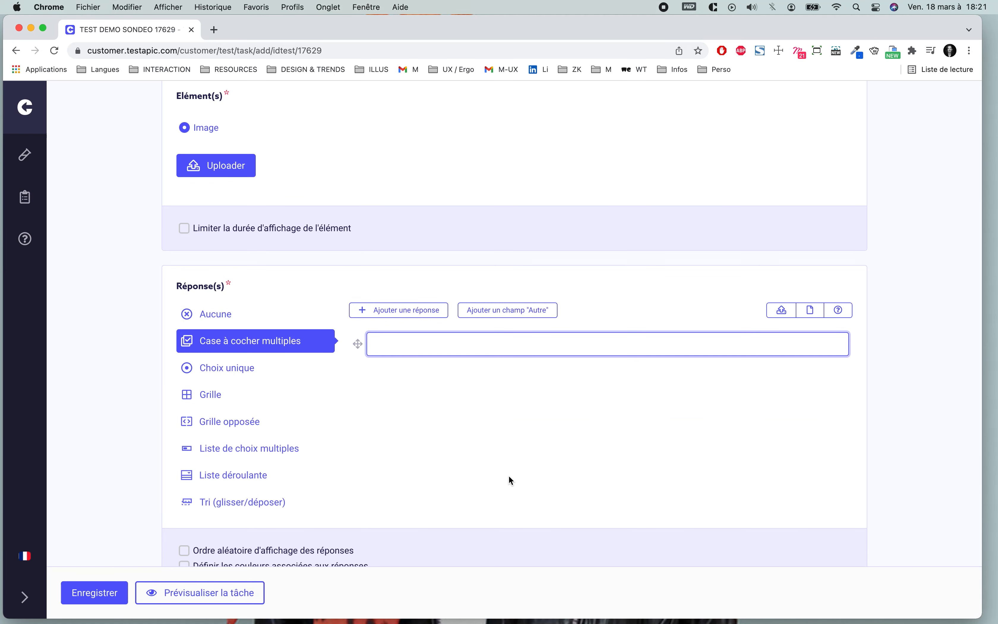
Start adding answers in bulk with "Respuesta 1", "Respuesta 2" and "Respuesta 3" on separate lines
{"action": "left_click", "coordinate": [782, 311]}
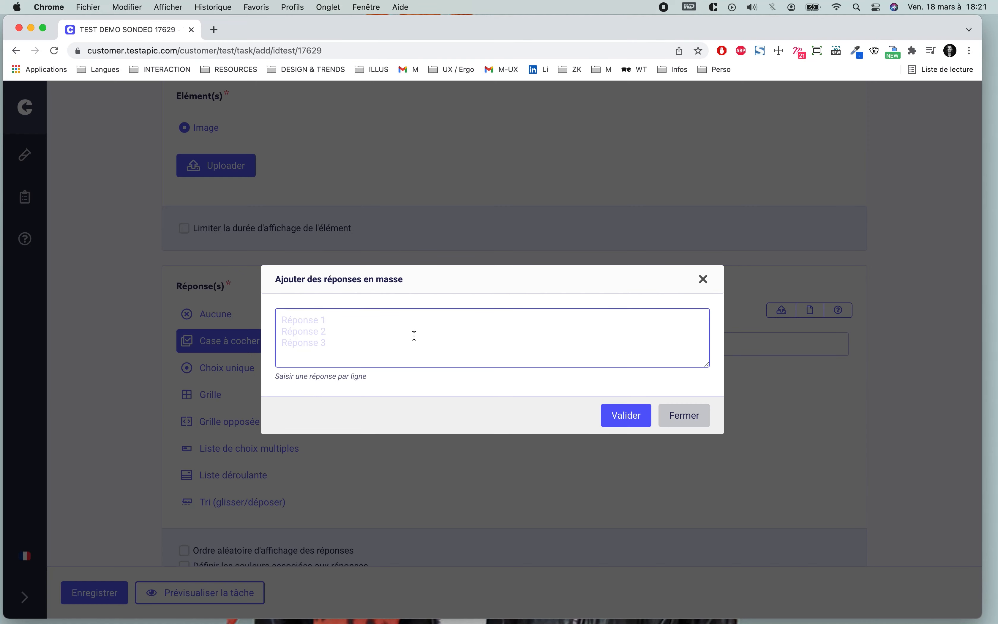
{"action": "left_click", "coordinate": [415, 324]}
{"action": "key", "text": "super+v"}
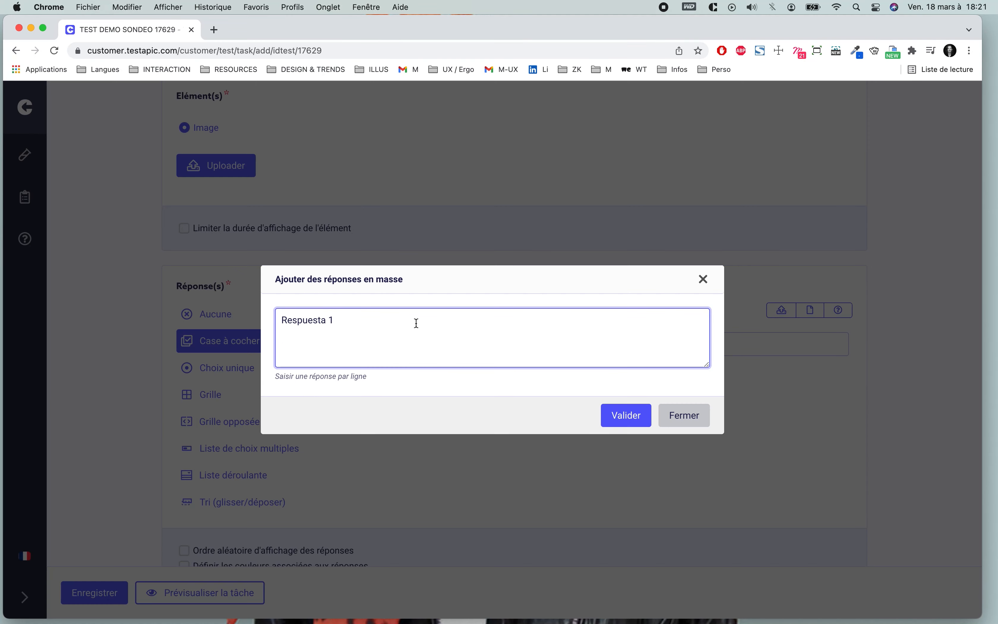
{"action": "key", "text": "Return"}
{"action": "type", "text": "Enc"}
{"action": "key", "text": "BackSpace"}
{"action": "key", "text": "BackSpace"}
{"action": "key", "text": "BackSpace"}
{"action": "type", "text": "Respuesta 2"}
{"action": "key", "text": "Return"}
{"action": "type", "text": "Respuesta 3"}
Extend the bulk answer list with "Respuesta 4" and "Respuesta 5" on separate lines
{"action": "key", "text": "super+v"}
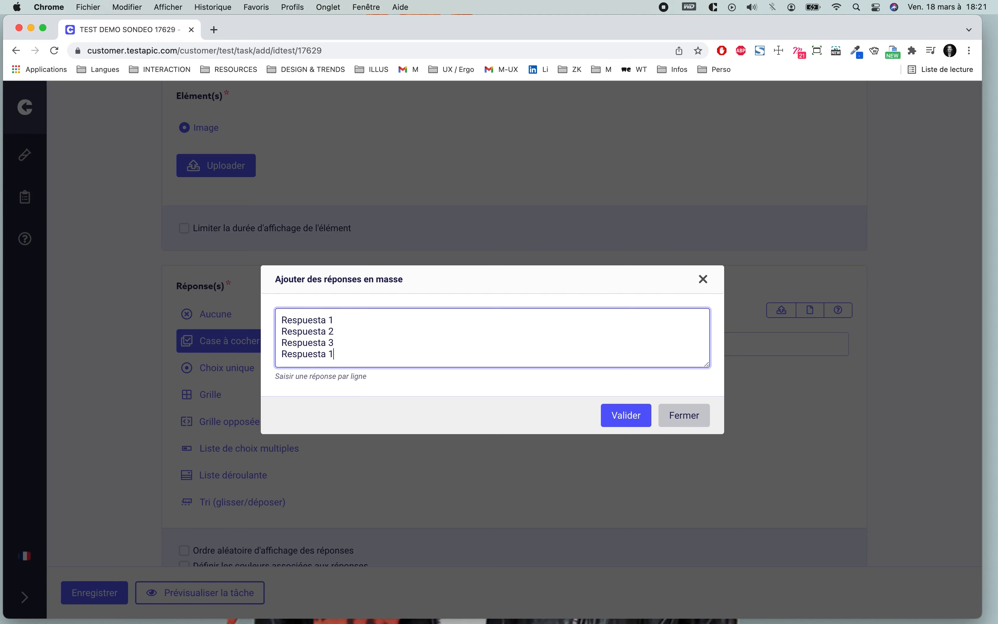
{"action": "key", "text": "BackSpace"}
{"action": "type", "text": "4"}
{"action": "key", "text": "Return"}
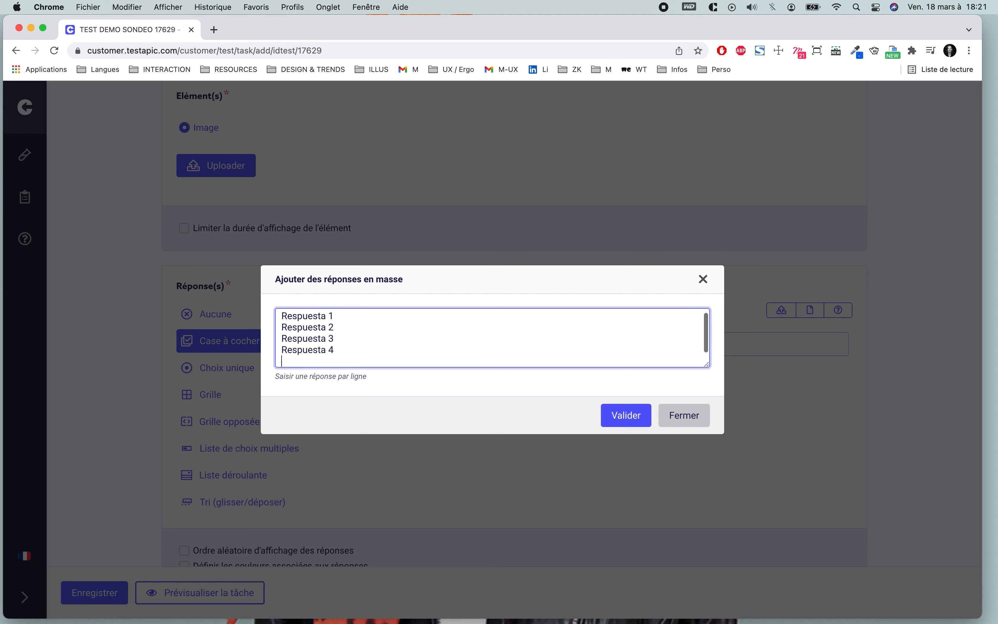
{"action": "key", "text": "super+v"}
{"action": "key", "text": "BackSpace"}
{"action": "type", "text": "5"}
Cut the full answer list, paste it back into the bulk entry and validate it
{"action": "left_click_drag", "start_coordinate": [357, 364], "coordinate": [249, 277]}
{"action": "key", "text": "super+x"}
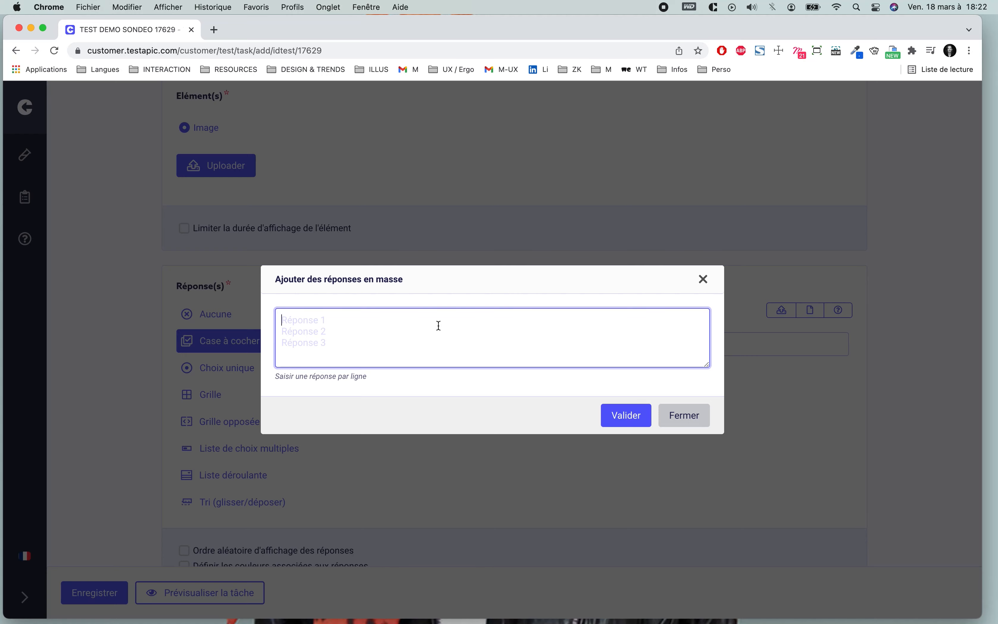
{"action": "key", "text": "super+v"}
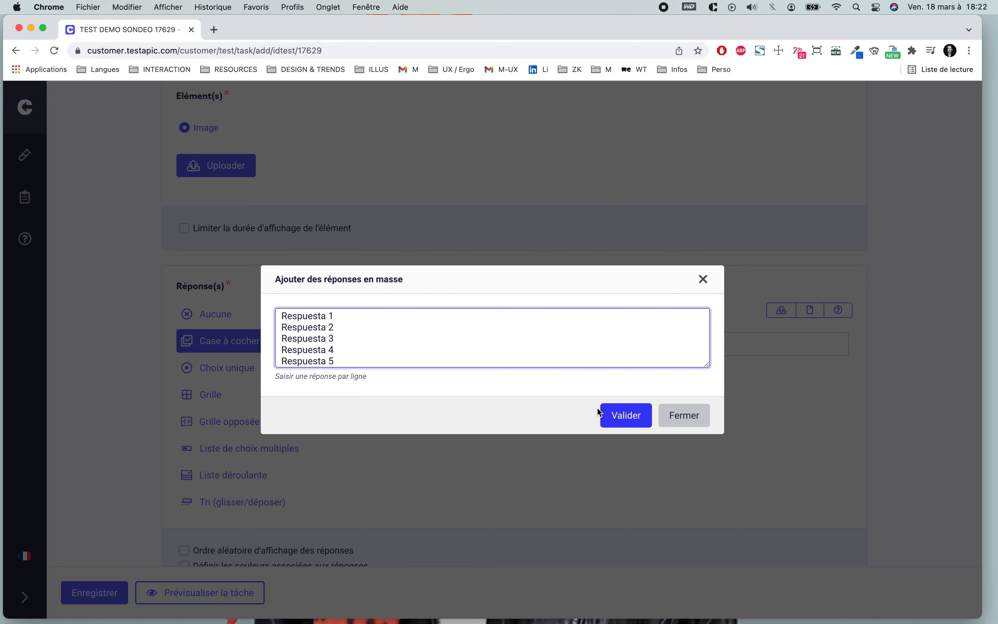
{"action": "left_click", "coordinate": [623, 415]}
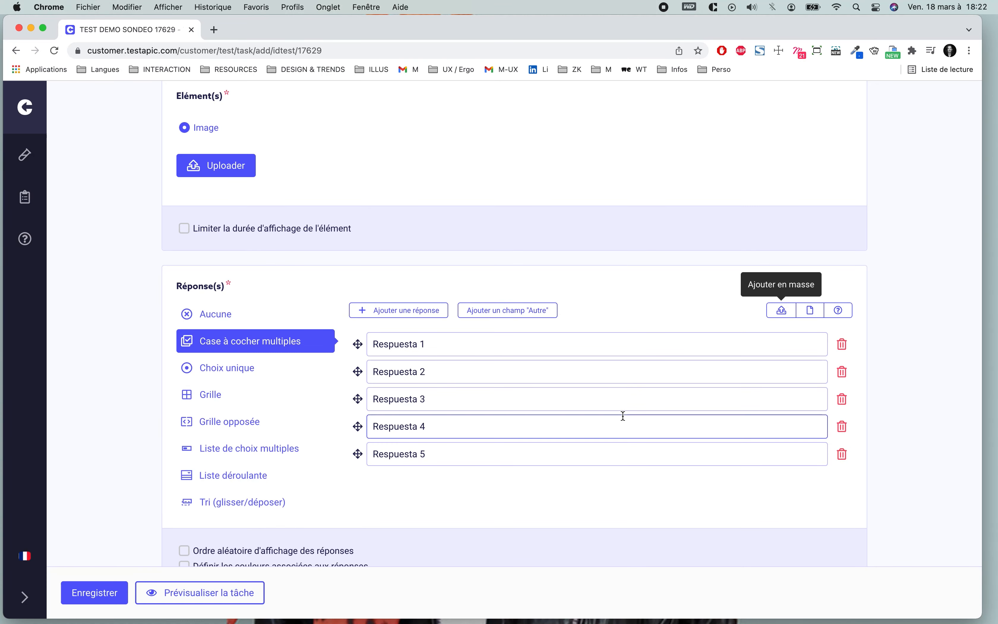
Examine the predefined answer sets available for the checkbox question, without adding any
{"action": "scroll", "coordinate": [623, 416], "scroll_direction": "down", "scroll_amount": 1}
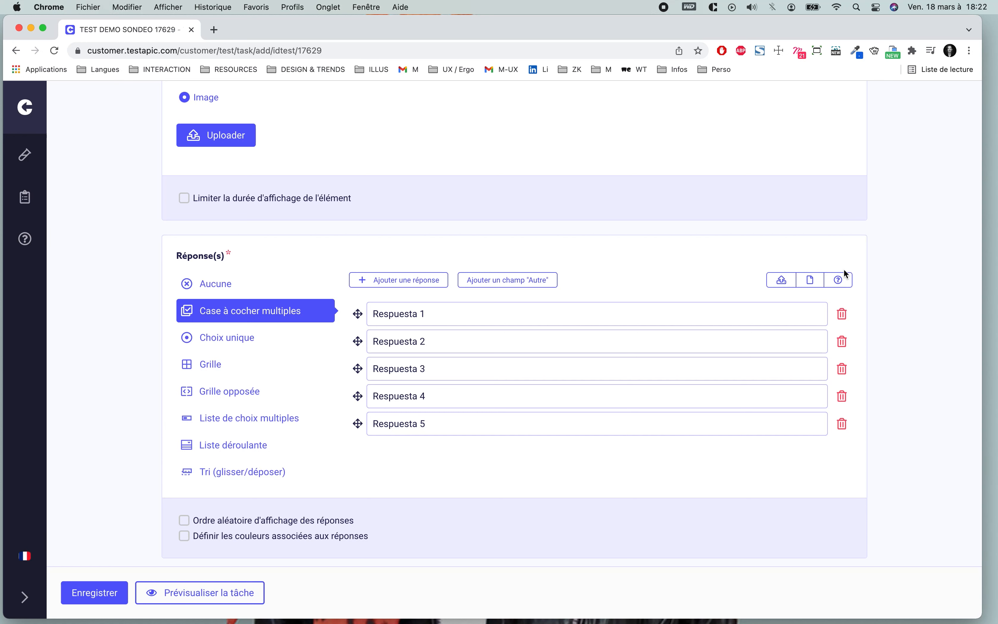
{"action": "left_click", "coordinate": [809, 285]}
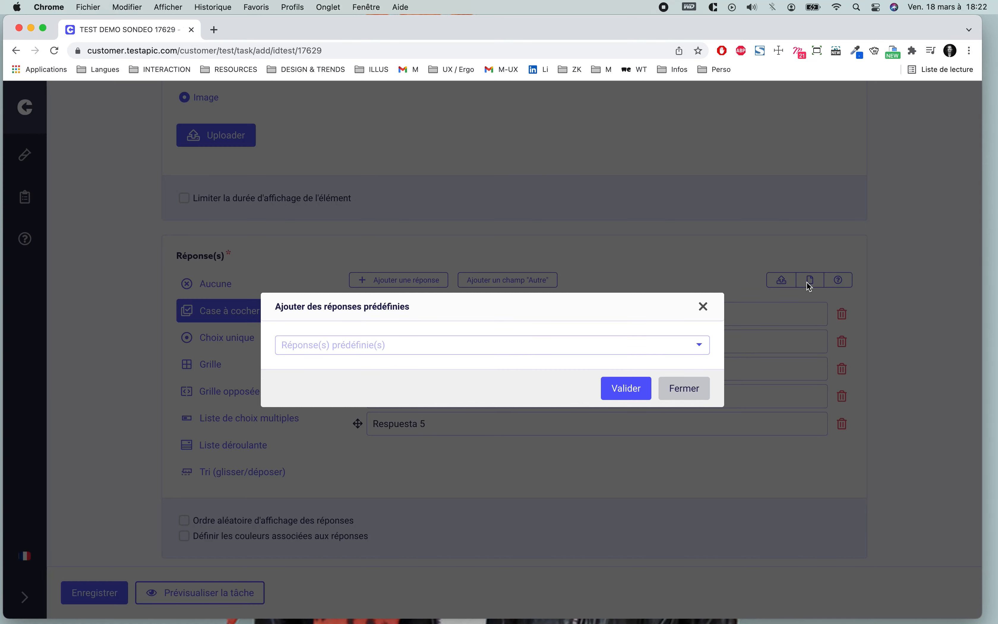
{"action": "left_click", "coordinate": [700, 346]}
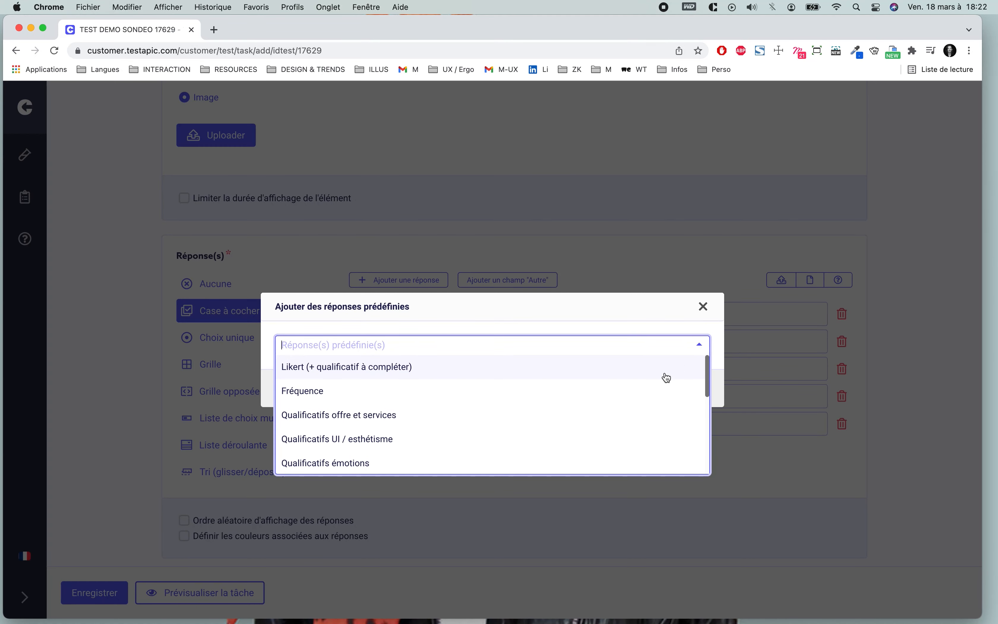
{"action": "scroll", "coordinate": [633, 405], "scroll_direction": "down", "scroll_amount": 1}
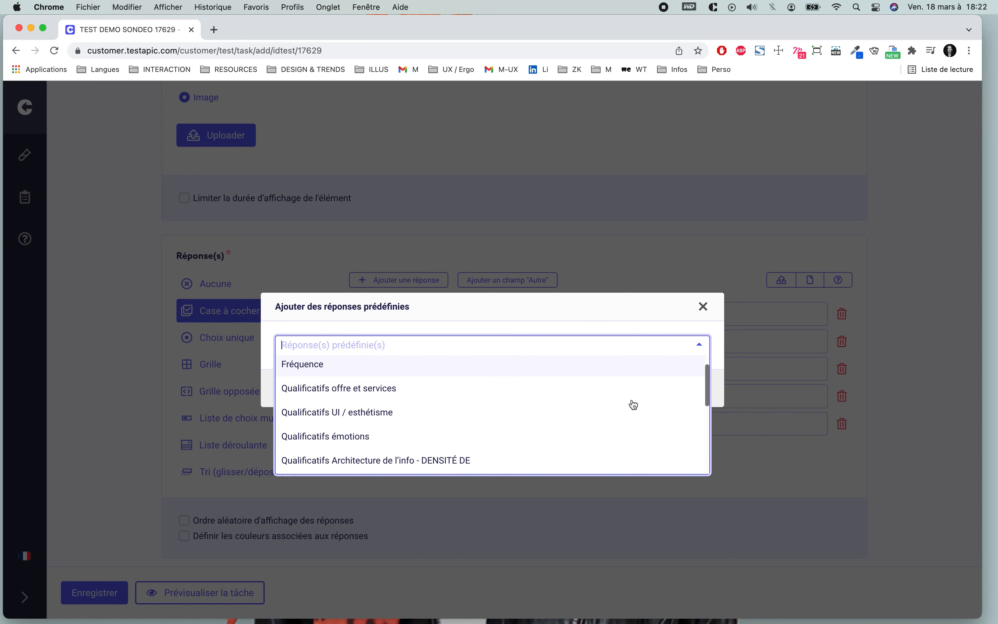
{"action": "scroll", "coordinate": [633, 405], "scroll_direction": "down", "scroll_amount": 1}
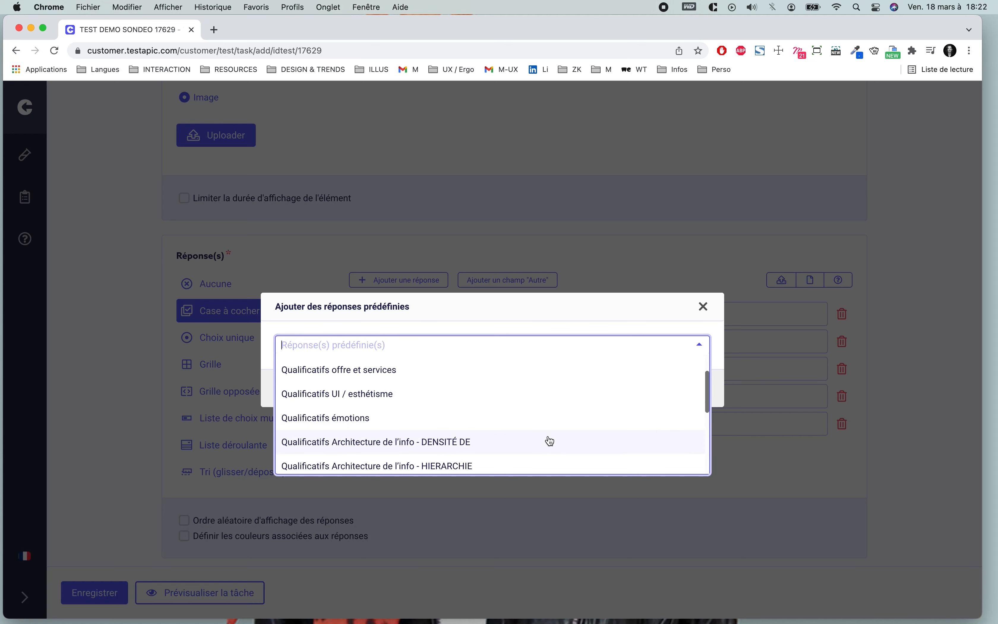
{"action": "scroll", "coordinate": [550, 440], "scroll_direction": "down", "scroll_amount": 4}
{"action": "scroll", "coordinate": [549, 441], "scroll_direction": "down", "scroll_amount": 3}
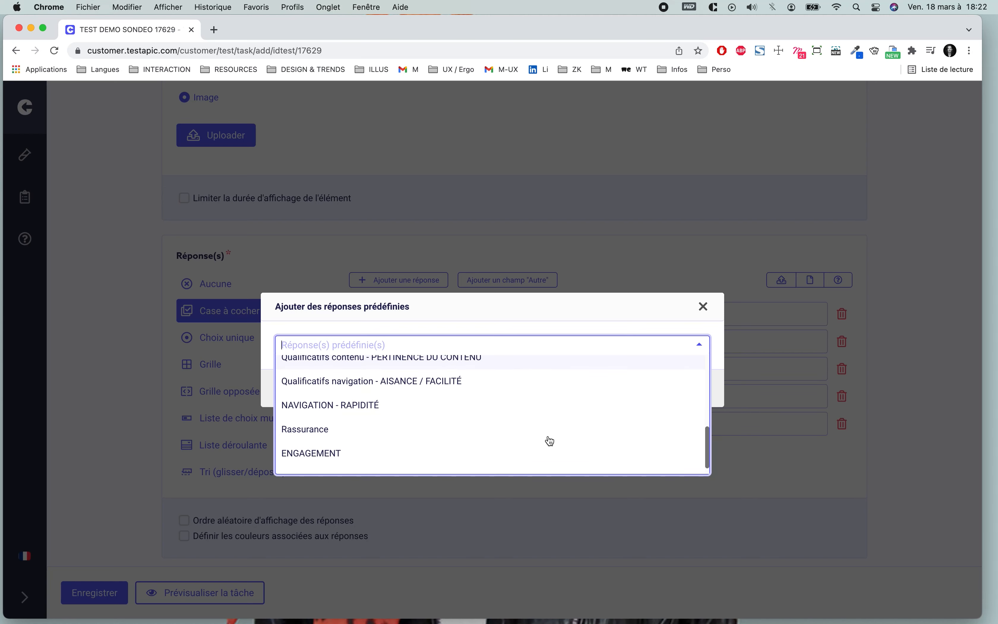
{"action": "scroll", "coordinate": [548, 435], "scroll_direction": "down", "scroll_amount": 1}
{"action": "scroll", "coordinate": [546, 434], "scroll_direction": "up", "scroll_amount": 8}
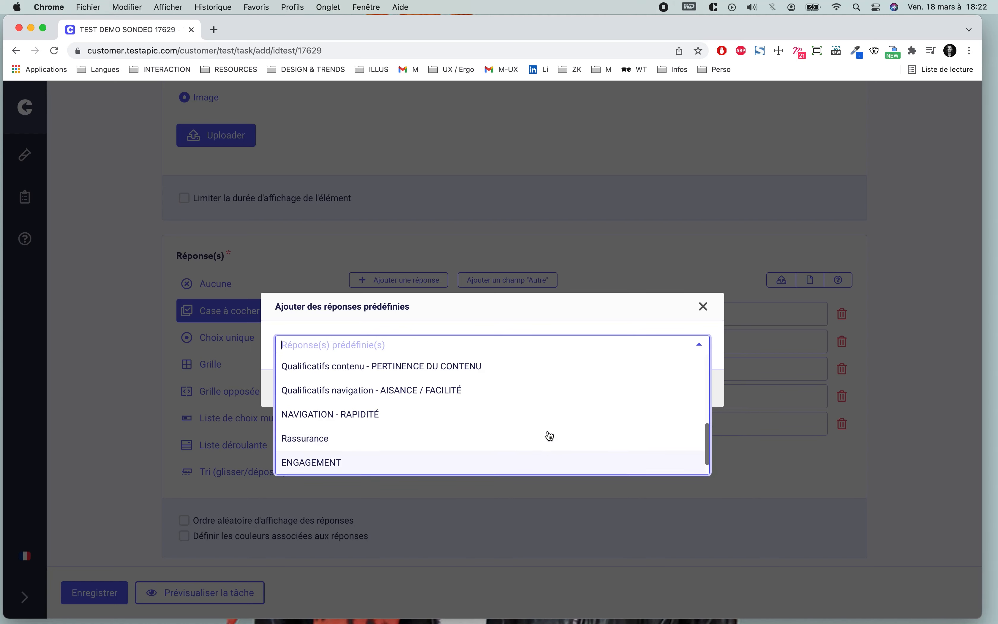
{"action": "left_click", "coordinate": [703, 306]}
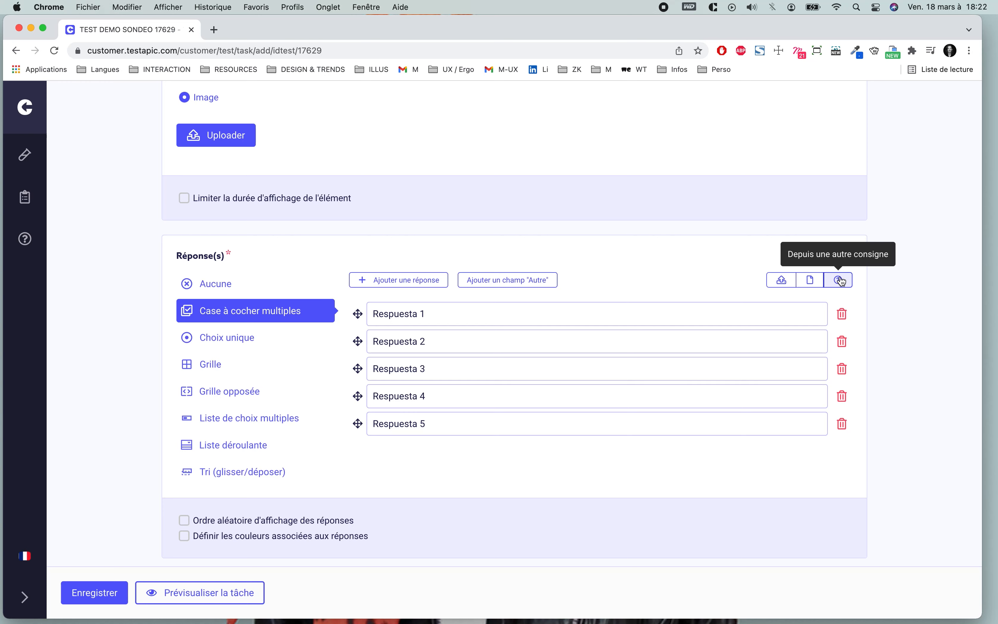
Add an "Autre" field to the answers and enable their random display order
{"action": "scroll", "coordinate": [721, 454], "scroll_direction": "down", "scroll_amount": 2}
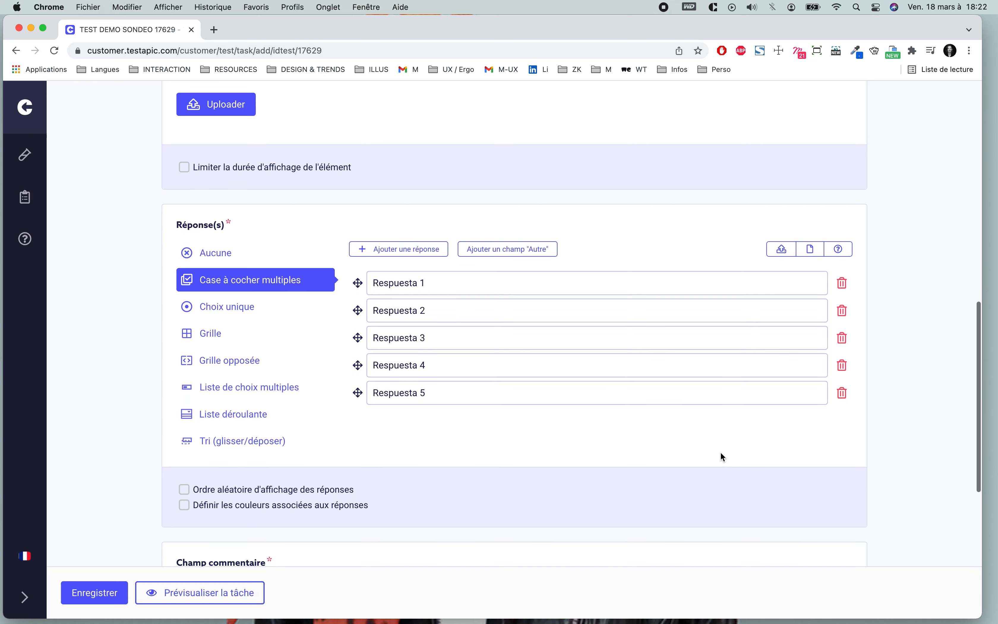
{"action": "scroll", "coordinate": [721, 452], "scroll_direction": "down", "scroll_amount": 1}
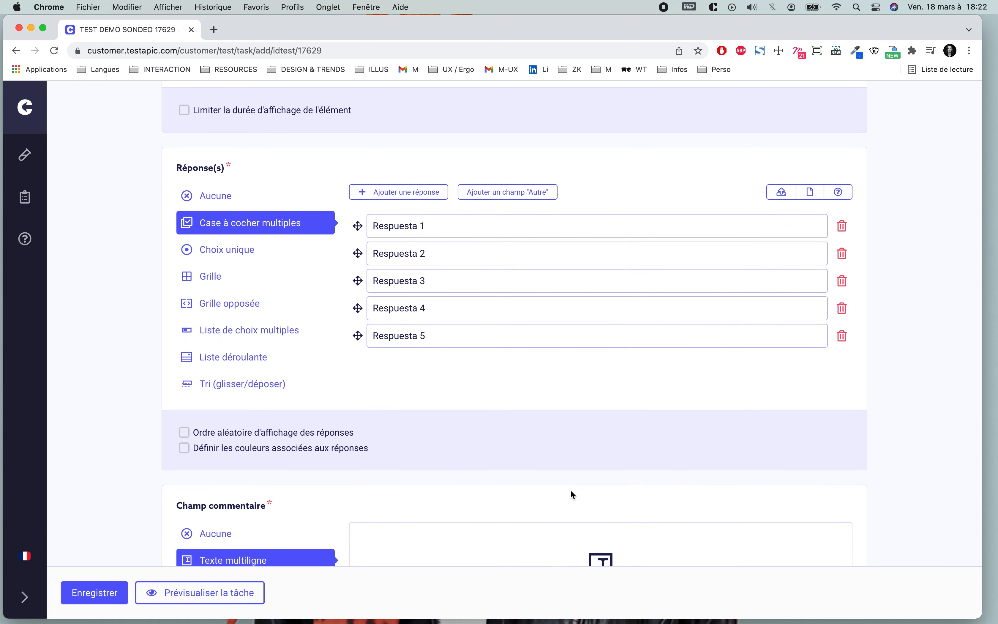
{"action": "left_click", "coordinate": [519, 195]}
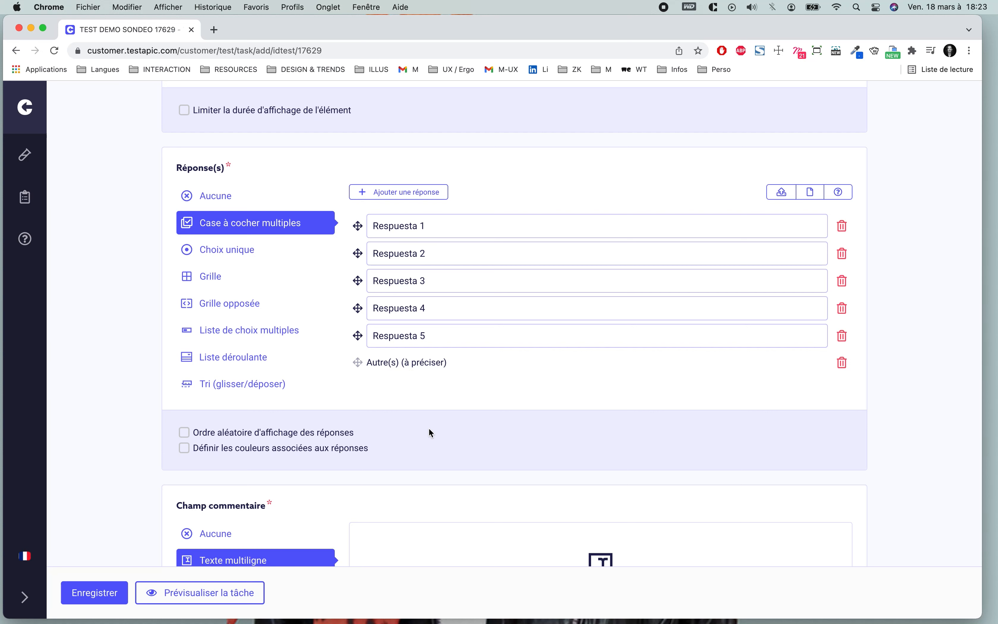
{"action": "left_click", "coordinate": [185, 432]}
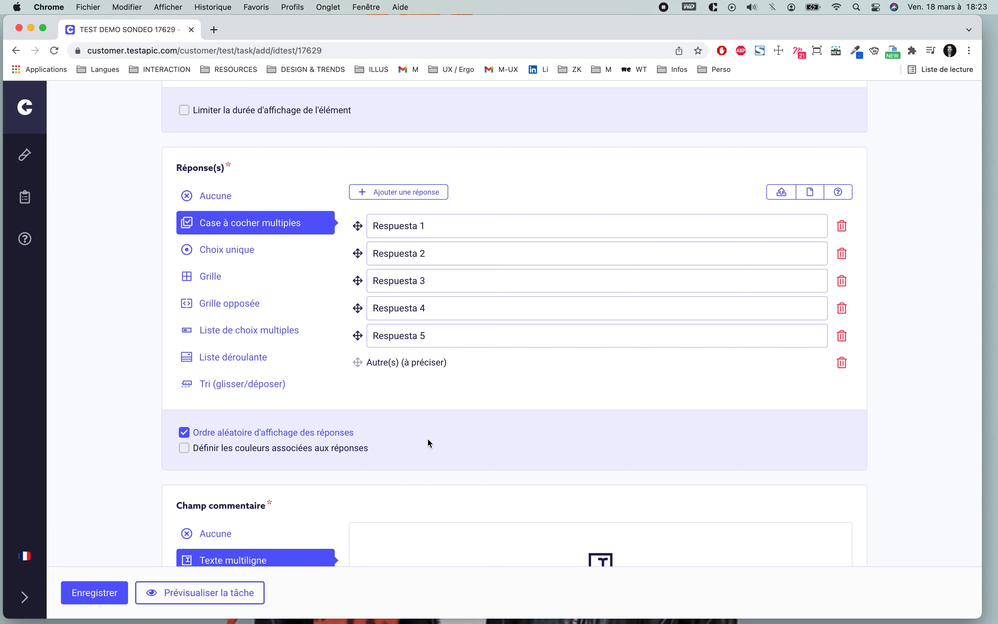
Enable answer colours and assign green, yellow, purple, blue and dark teal to Respuesta 1 through 5, and grey to Autre(s)
{"action": "left_click", "coordinate": [185, 448]}
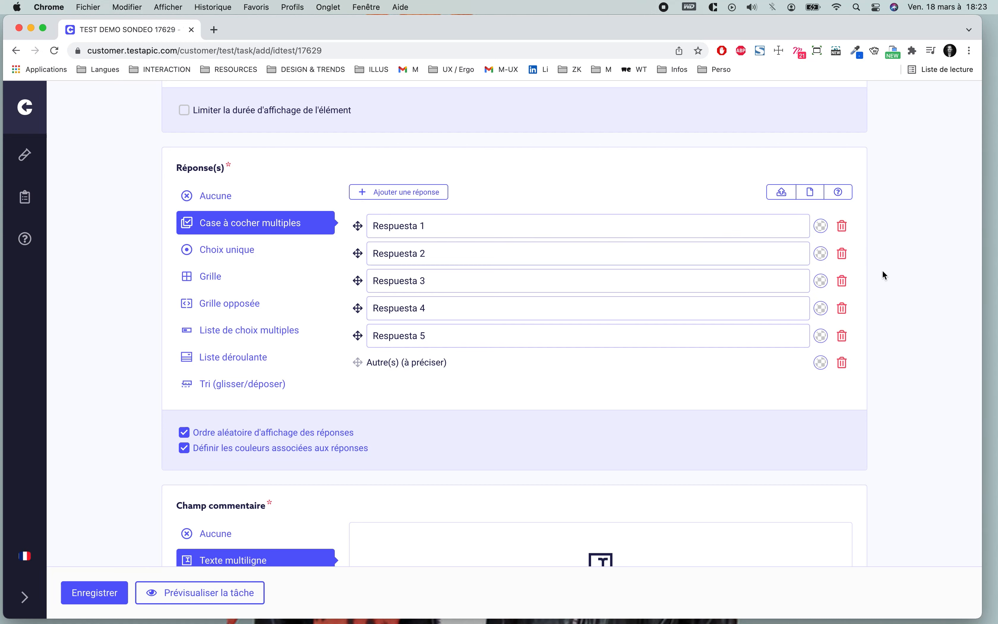
{"action": "left_click", "coordinate": [821, 226]}
{"action": "left_click", "coordinate": [822, 253]}
{"action": "left_click", "coordinate": [823, 253]}
{"action": "left_click", "coordinate": [819, 300]}
{"action": "left_click", "coordinate": [820, 281]}
{"action": "left_click", "coordinate": [822, 343]}
{"action": "left_click", "coordinate": [822, 312]}
{"action": "left_click", "coordinate": [819, 401]}
{"action": "left_click", "coordinate": [821, 335]}
{"action": "left_click", "coordinate": [802, 358]}
{"action": "left_click", "coordinate": [821, 364]}
{"action": "left_click", "coordinate": [821, 480]}
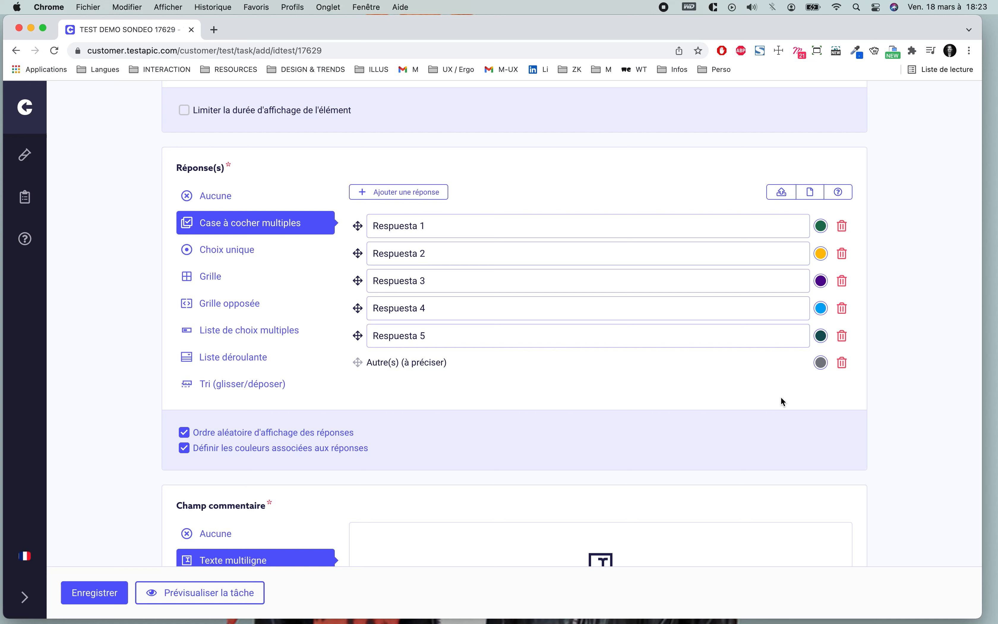
Try making the multi-line comment field mandatory for the tester, and switch the option back off
{"action": "scroll", "coordinate": [783, 399], "scroll_direction": "down", "scroll_amount": 2}
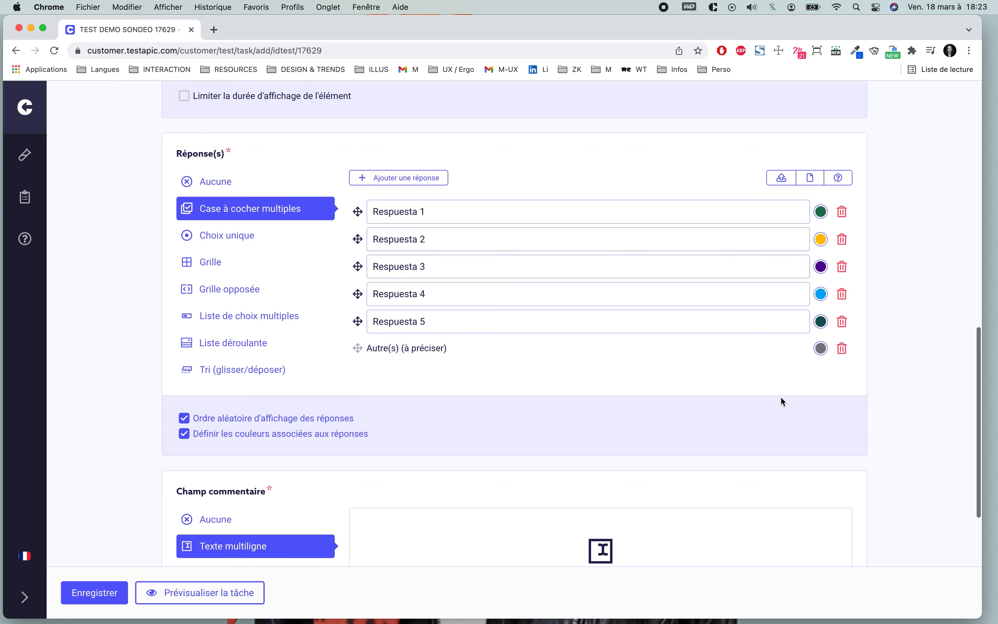
{"action": "scroll", "coordinate": [780, 398], "scroll_direction": "down", "scroll_amount": 5}
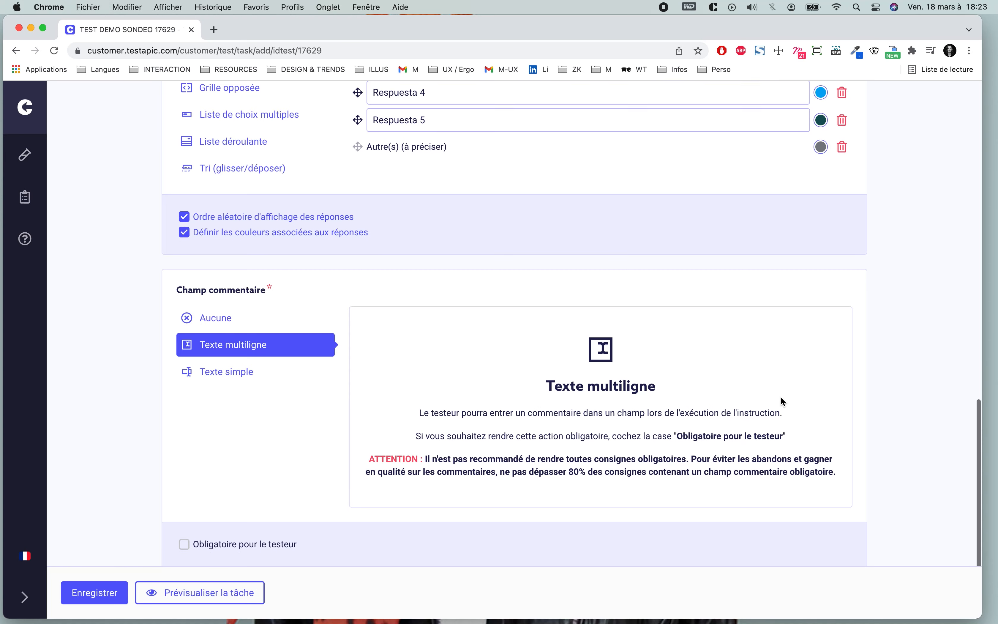
{"action": "scroll", "coordinate": [781, 398], "scroll_direction": "down", "scroll_amount": 1}
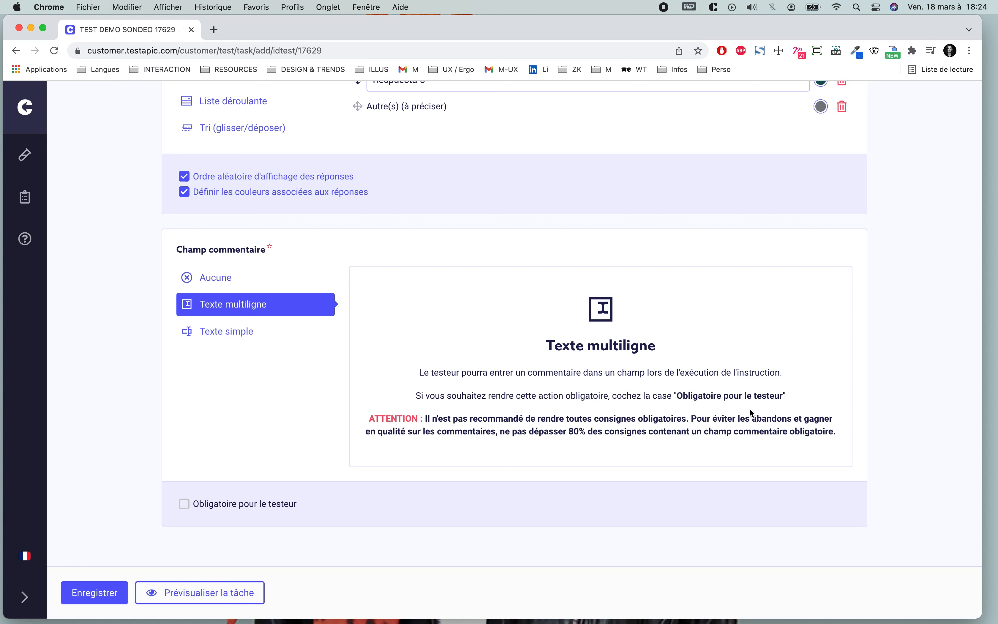
{"action": "left_click", "coordinate": [184, 503]}
{"action": "left_click", "coordinate": [184, 503]}
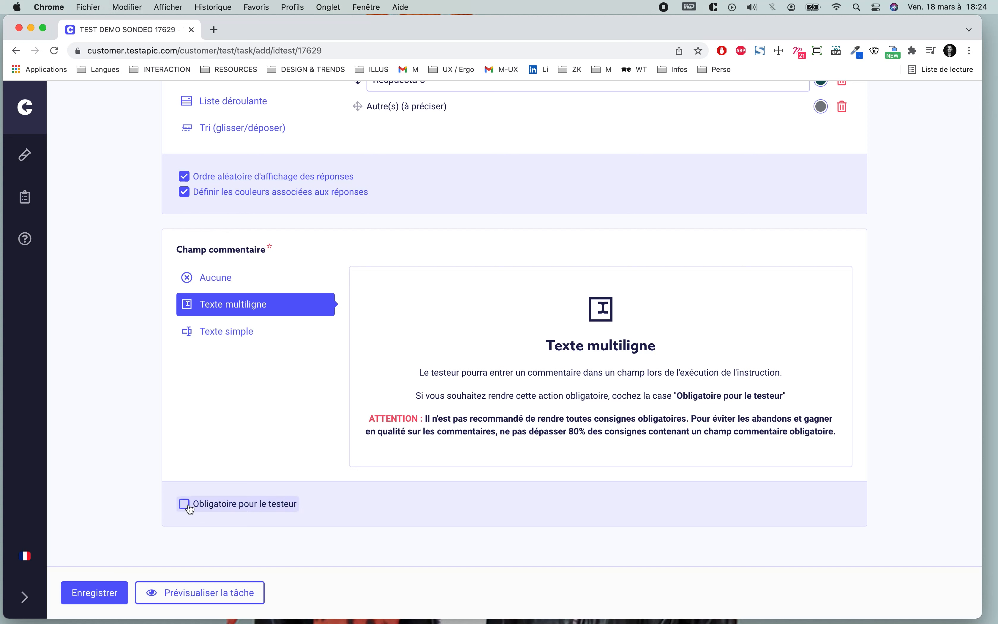
Set the first instruction's comment field to Aucune and save the instruction
{"action": "left_click", "coordinate": [202, 282]}
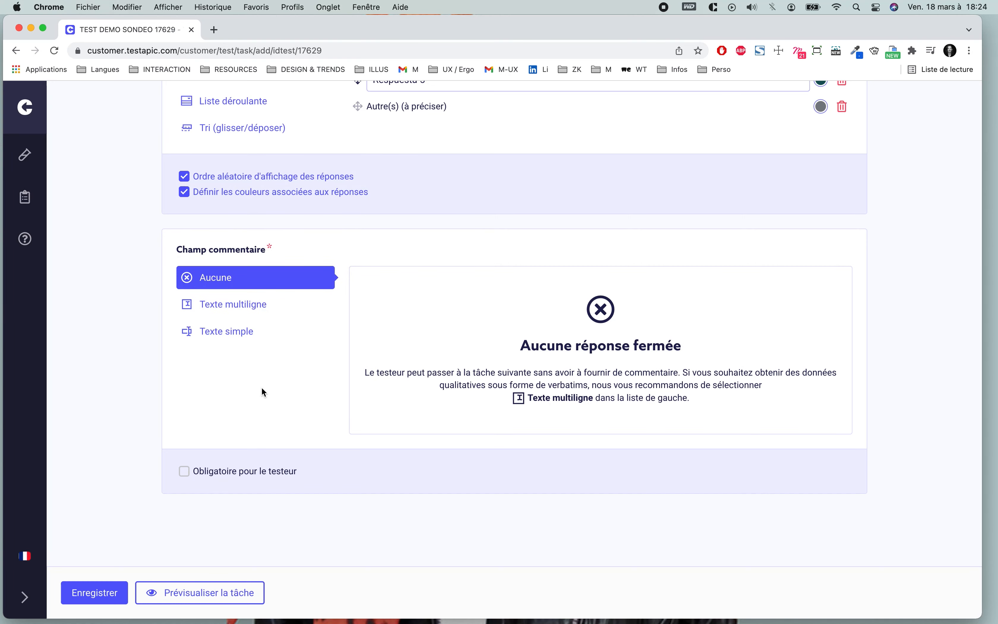
{"action": "scroll", "coordinate": [262, 389], "scroll_direction": "up", "scroll_amount": 12}
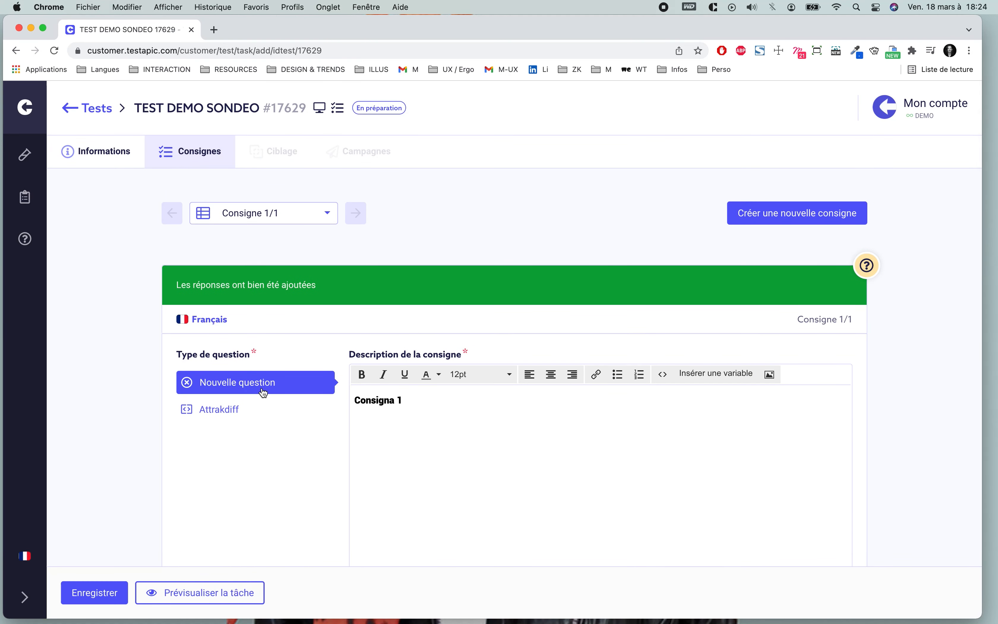
{"action": "left_click", "coordinate": [104, 596]}
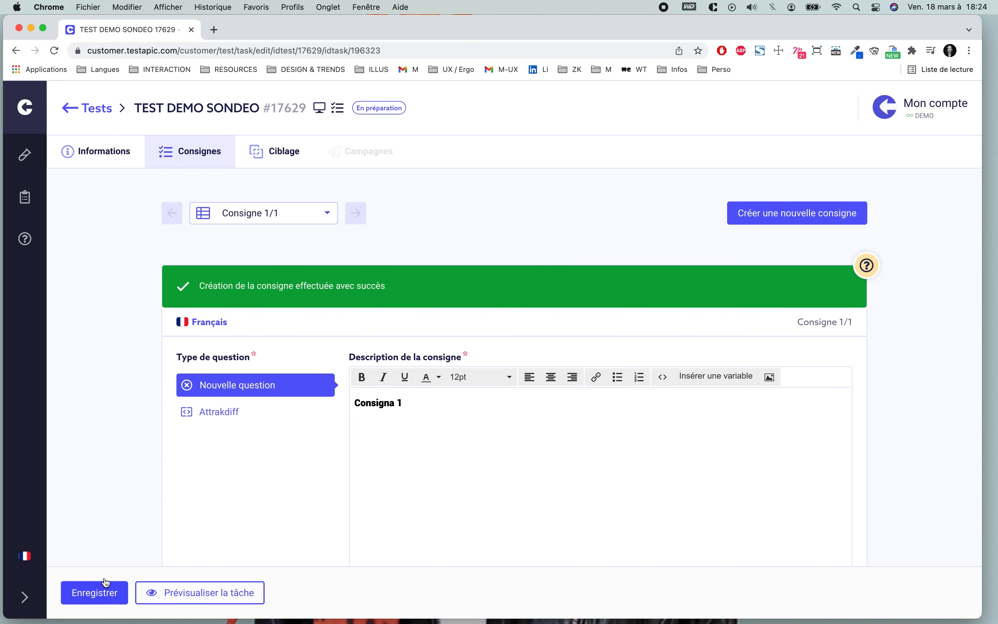
Create a new instruction with the description "Consigna 2"
{"action": "left_click", "coordinate": [763, 217]}
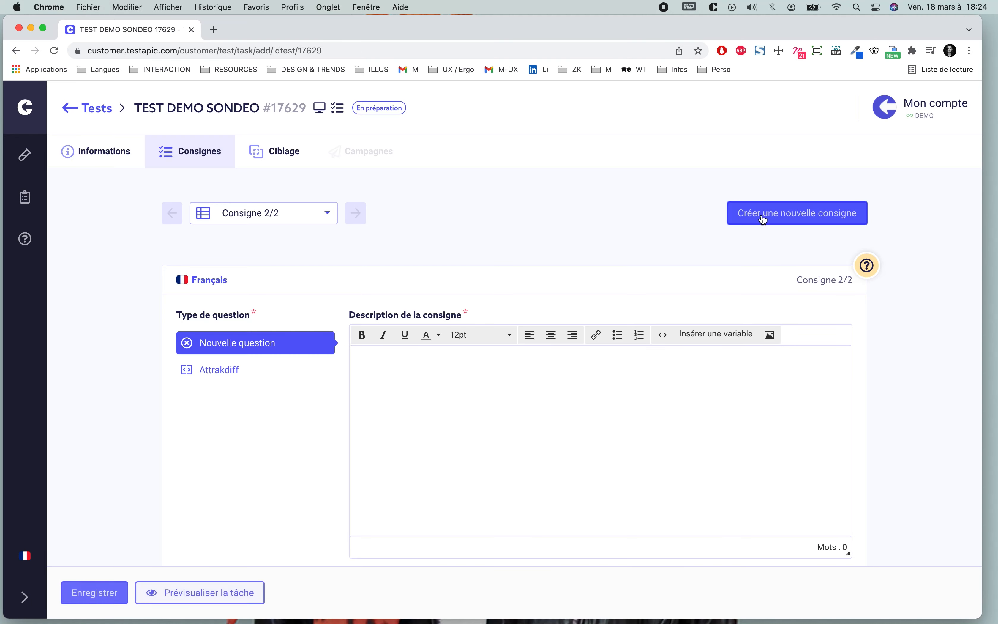
{"action": "type", "text": "Consiga"}
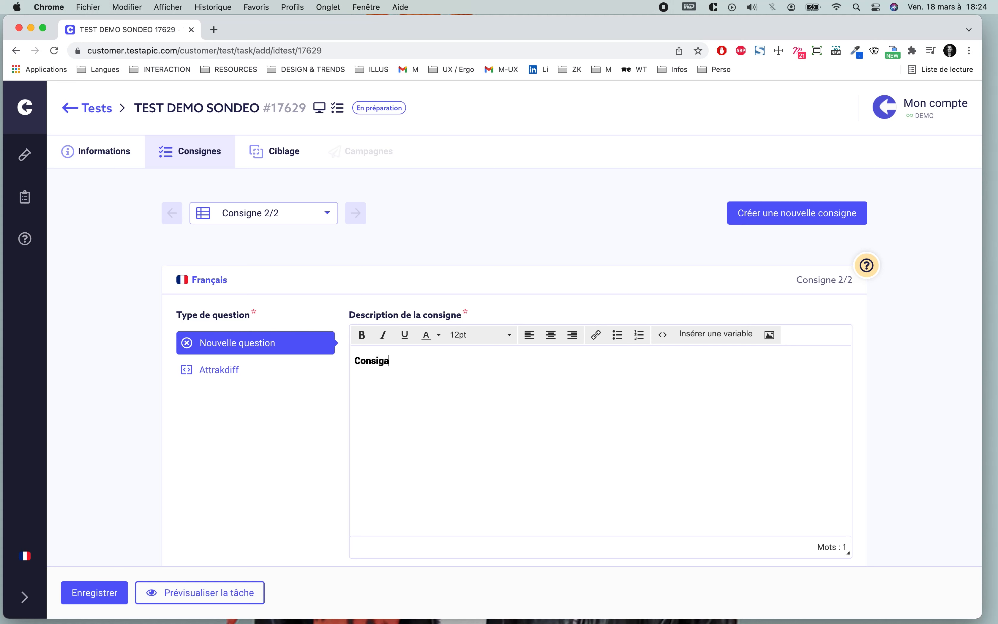
{"action": "key", "text": "BackSpace"}
{"action": "type", "text": "na 2"}
Use a Grille response with the columns Completamente facil, Mas bien facil, No muy facil and Para nada facil
{"action": "scroll", "coordinate": [401, 447], "scroll_direction": "down", "scroll_amount": 10}
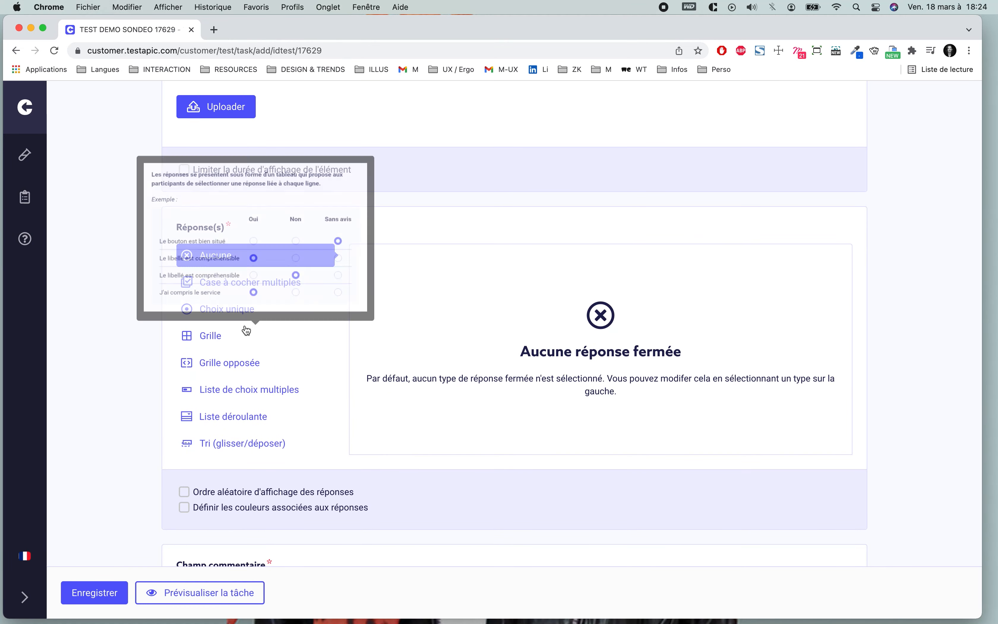
{"action": "left_click", "coordinate": [225, 336]}
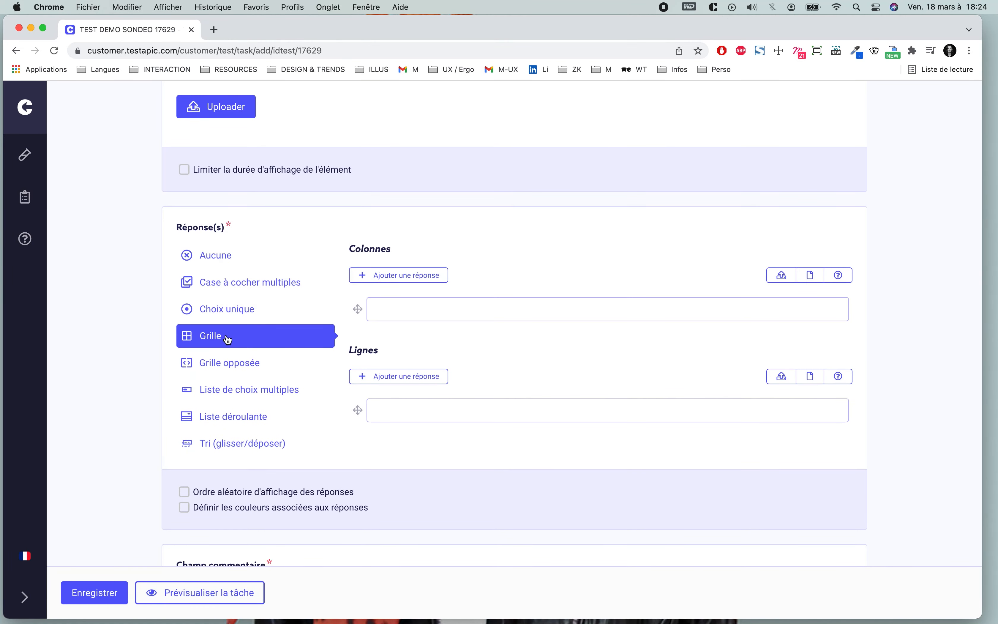
{"action": "left_click", "coordinate": [479, 311]}
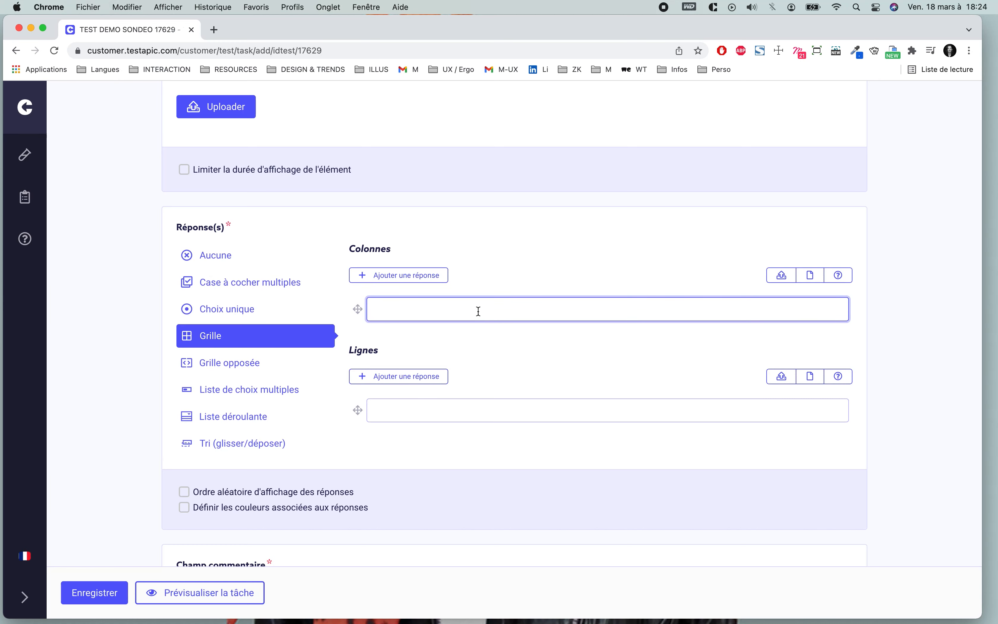
{"action": "type", "text": "Completamente facil"}
{"action": "left_click", "coordinate": [428, 275]}
{"action": "left_click", "coordinate": [417, 336]}
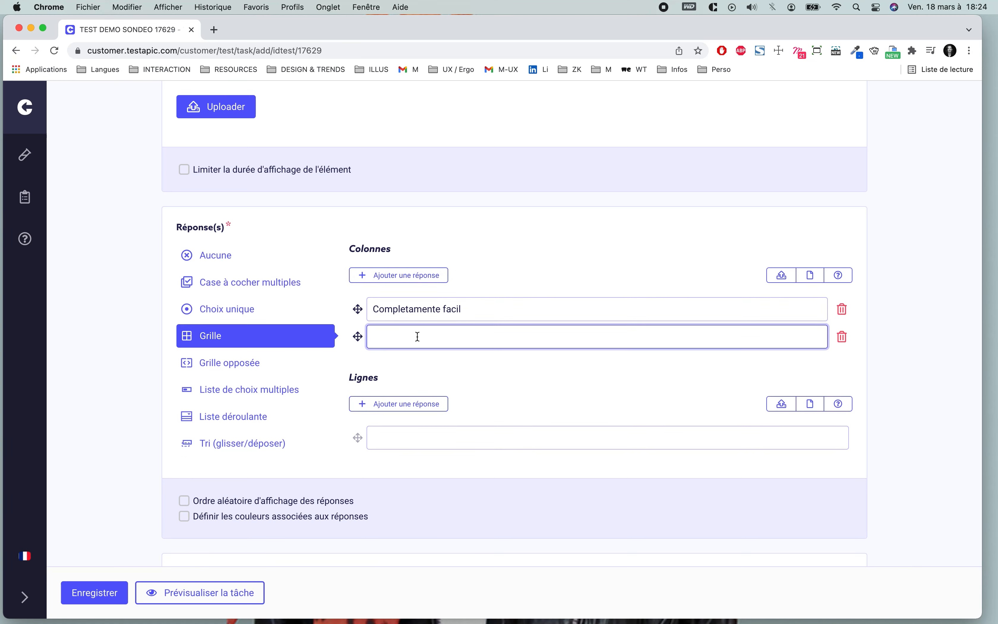
{"action": "type", "text": "Mas bien facil"}
{"action": "left_click", "coordinate": [398, 282]}
{"action": "left_click", "coordinate": [392, 365]}
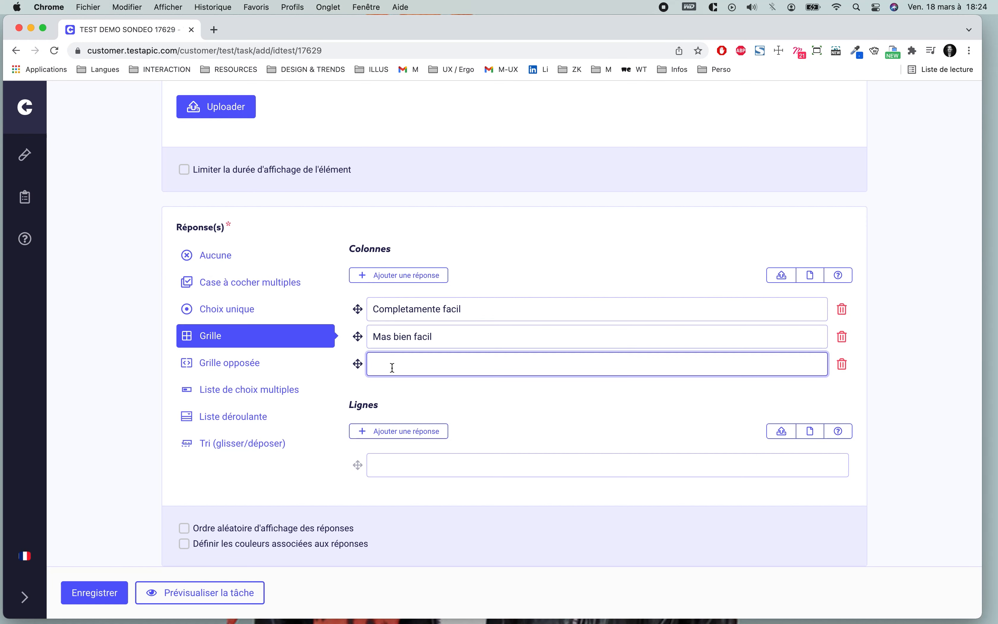
{"action": "type", "text": "No muy facil"}
{"action": "left_click", "coordinate": [405, 276]}
{"action": "left_click", "coordinate": [407, 392]}
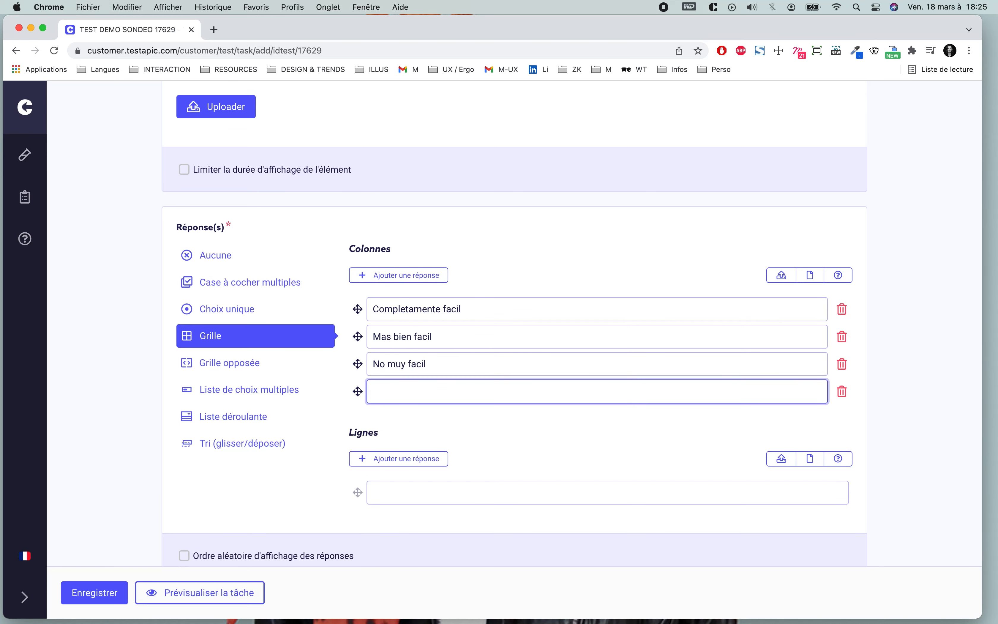
{"action": "type", "text": "Para nada facil"}
Add the grid rows Afirmacion 1, Afirmacion 2 and Afirmacion 3
{"action": "left_click", "coordinate": [422, 492]}
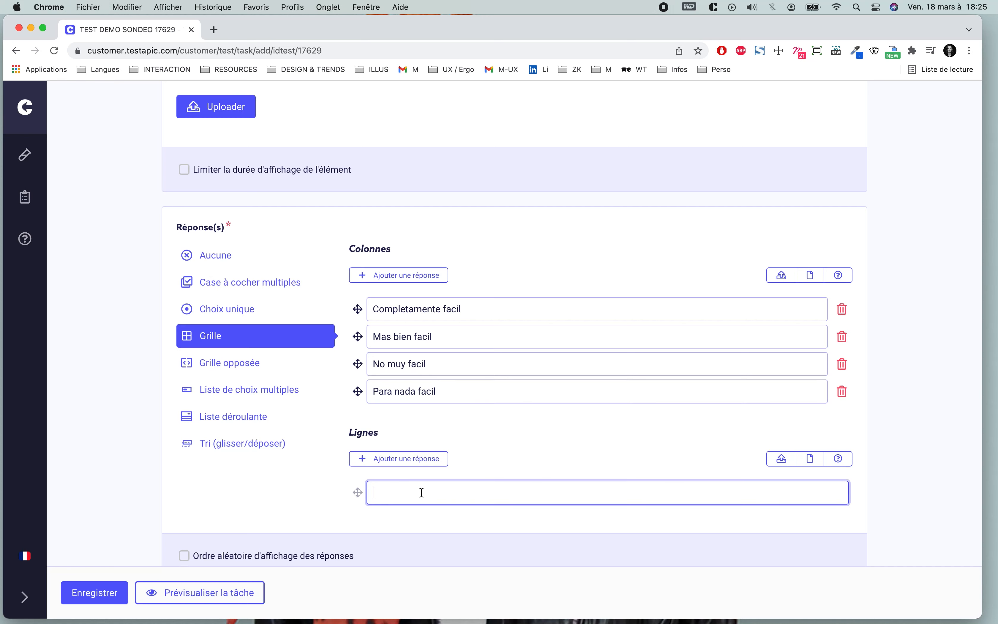
{"action": "type", "text": "Afirmacion 1"}
{"action": "left_click", "coordinate": [408, 469]}
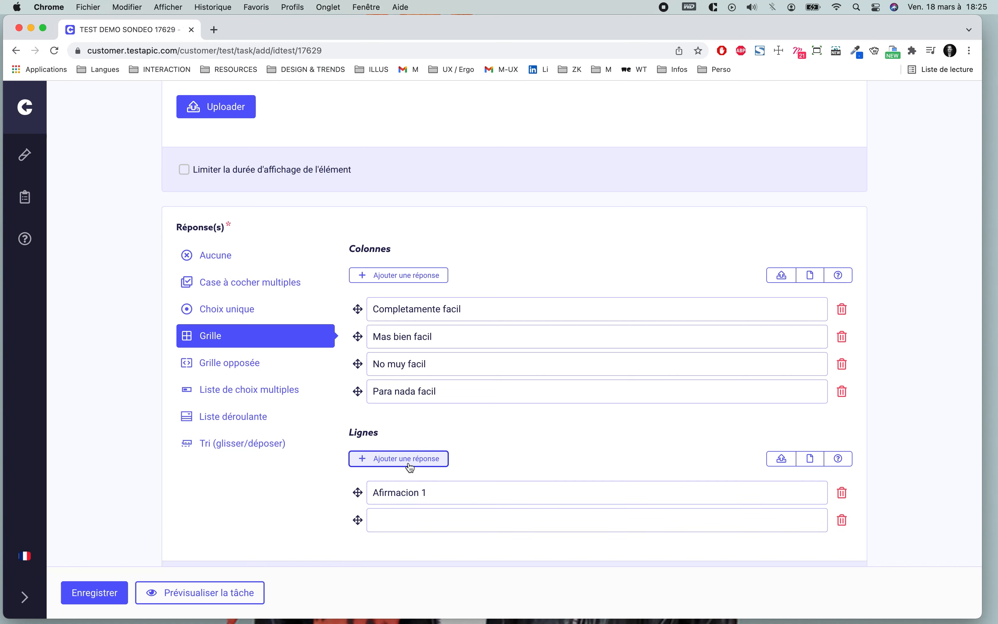
{"action": "left_click", "coordinate": [408, 524]}
{"action": "type", "text": "Afirmacion 2"}
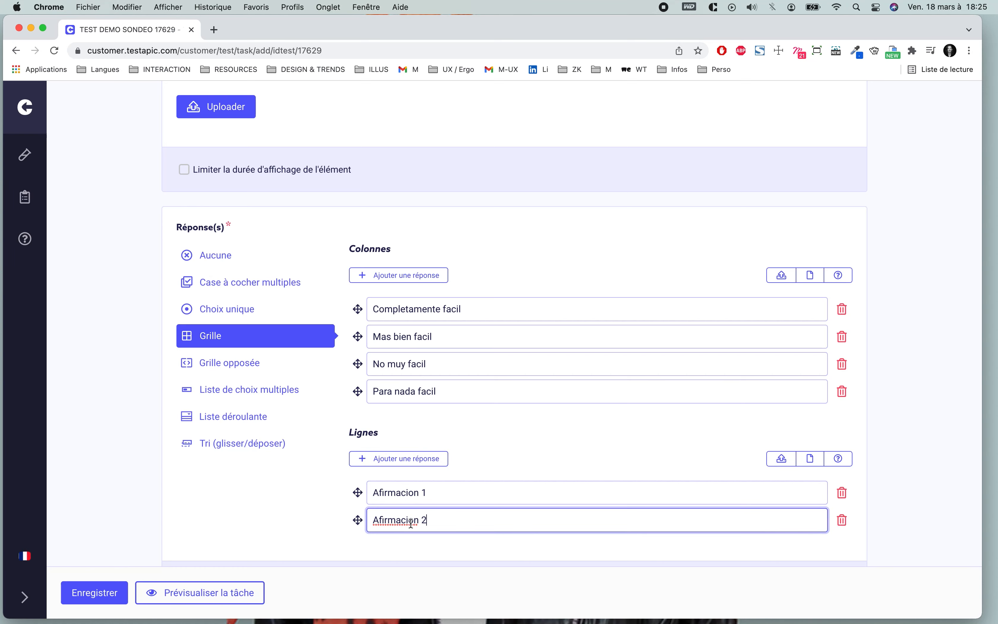
{"action": "scroll", "coordinate": [410, 523], "scroll_direction": "down", "scroll_amount": 2}
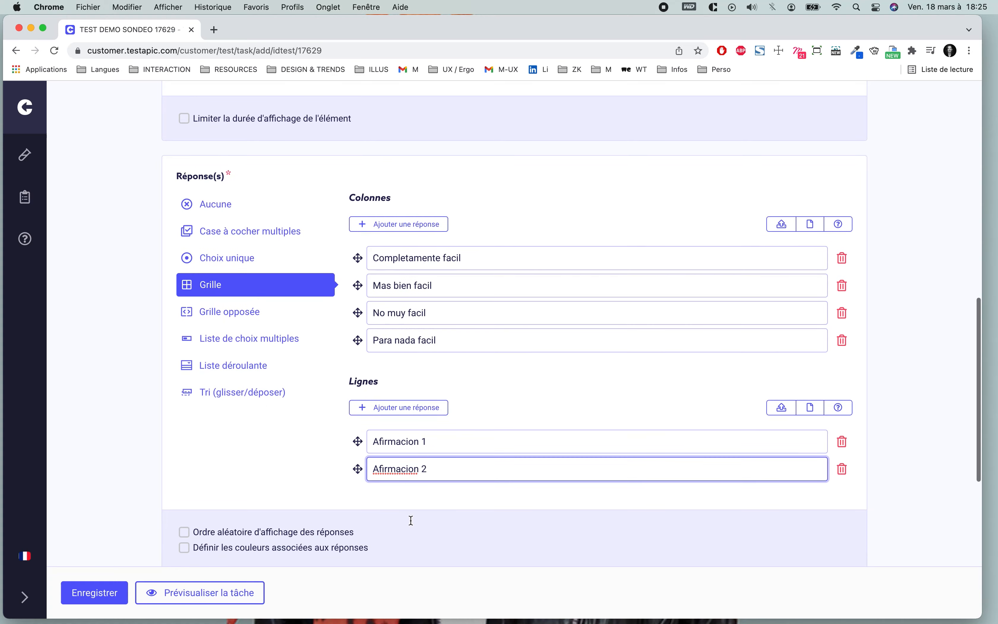
{"action": "left_click", "coordinate": [404, 407]}
{"action": "left_click", "coordinate": [411, 500]}
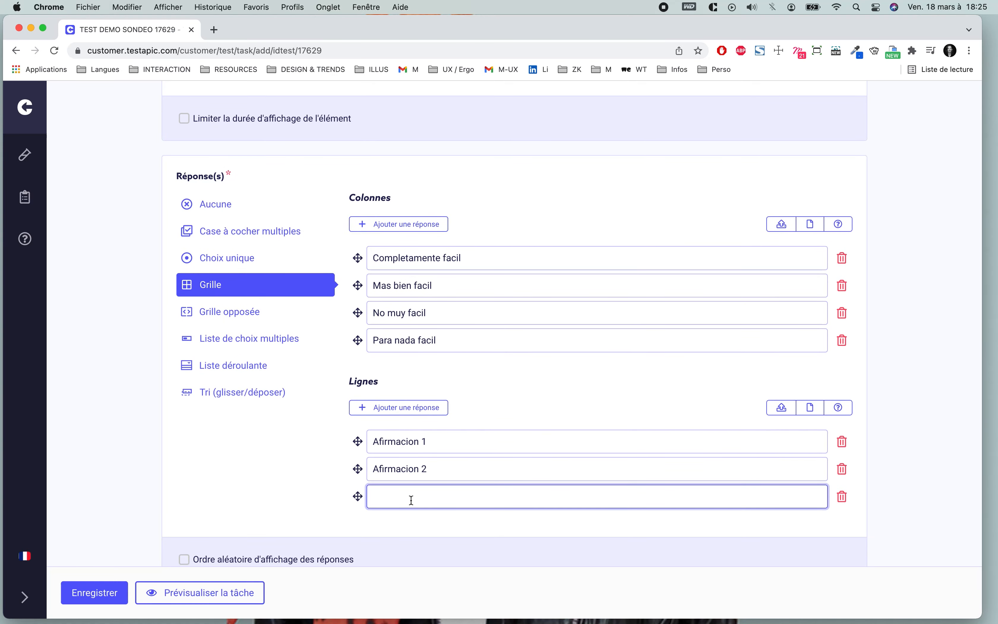
{"action": "type", "text": "Afirmacion 3"}
Try enabling associated colours for the grid's answers, and switch the option back off
{"action": "scroll", "coordinate": [501, 454], "scroll_direction": "down", "scroll_amount": 3}
{"action": "scroll", "coordinate": [502, 455], "scroll_direction": "down", "scroll_amount": 3}
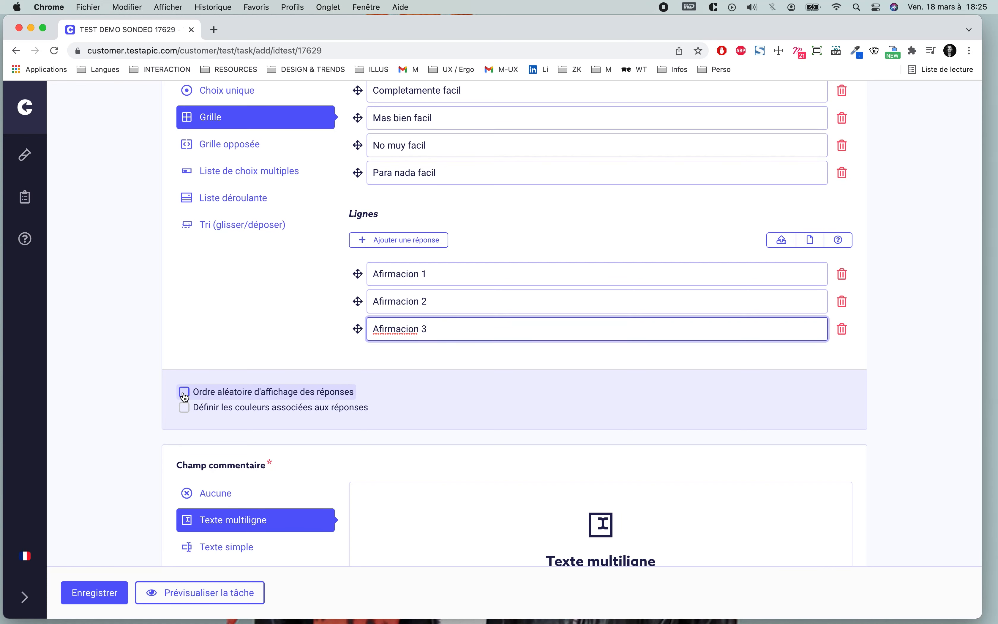
{"action": "left_click", "coordinate": [185, 409]}
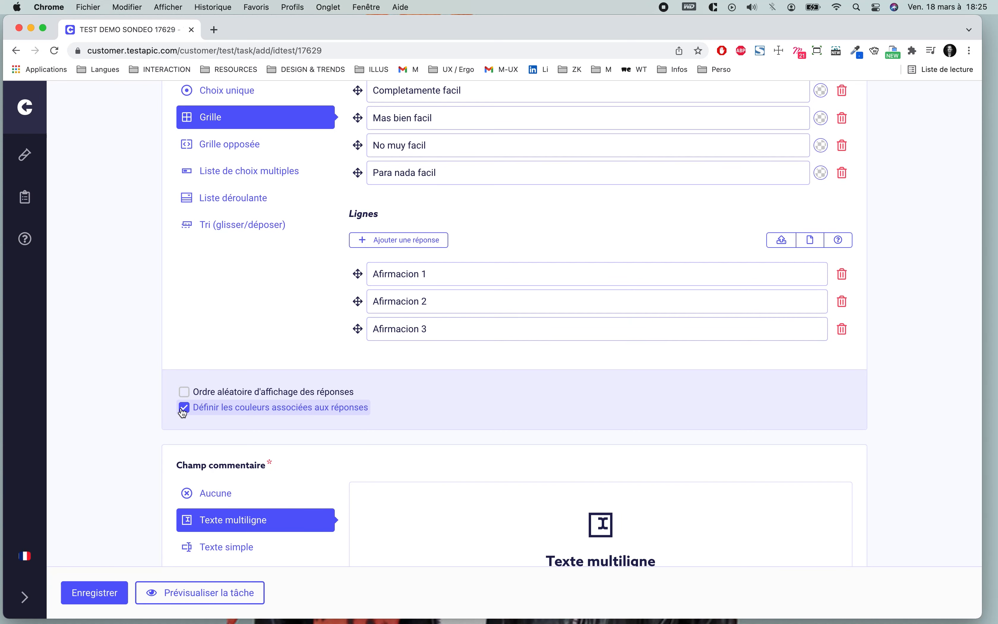
{"action": "scroll", "coordinate": [185, 412], "scroll_direction": "up", "scroll_amount": 2}
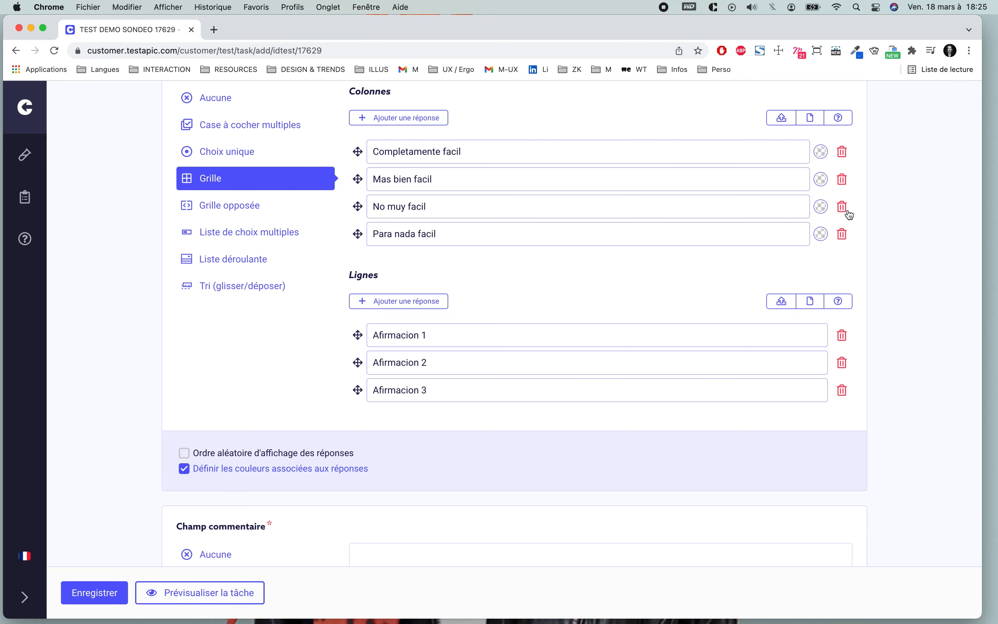
{"action": "left_click", "coordinate": [184, 469]}
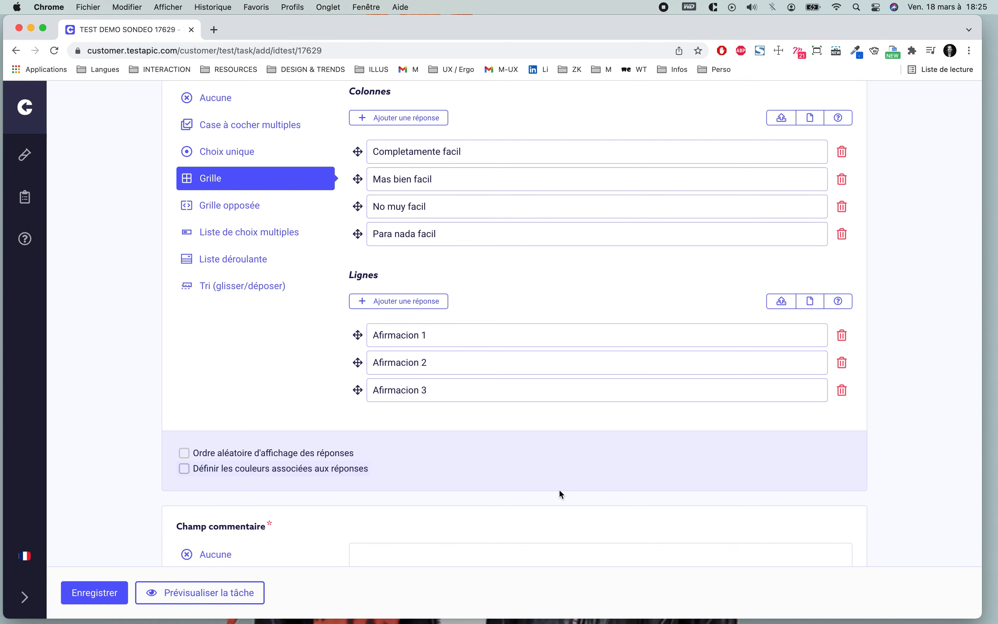
Check over the second instruction and save it
{"action": "scroll", "coordinate": [559, 489], "scroll_direction": "down", "scroll_amount": 2}
{"action": "scroll", "coordinate": [559, 489], "scroll_direction": "down", "scroll_amount": 3}
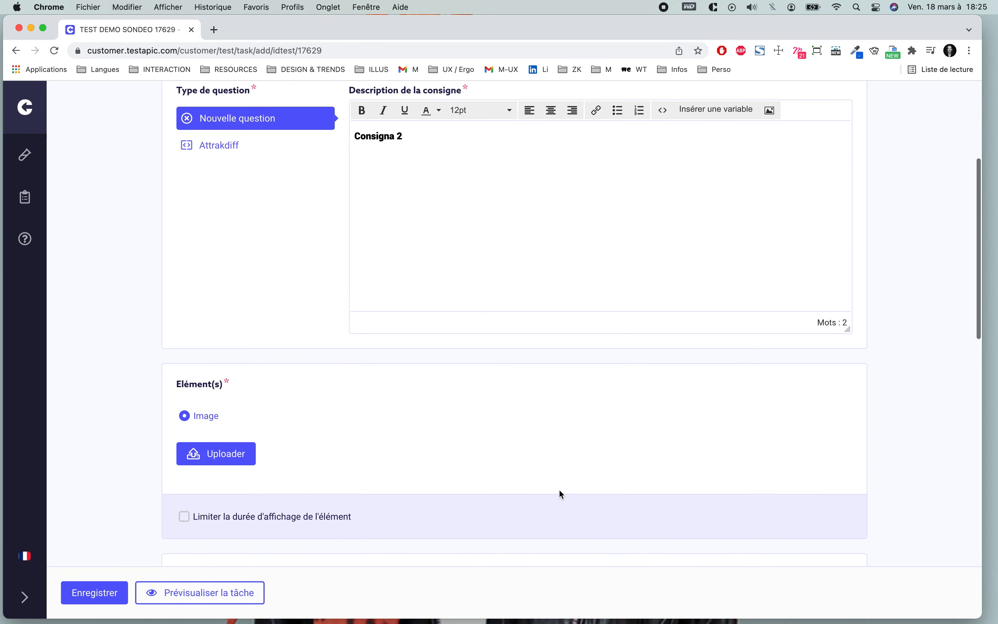
{"action": "scroll", "coordinate": [788, 237], "scroll_direction": "up", "scroll_amount": 5}
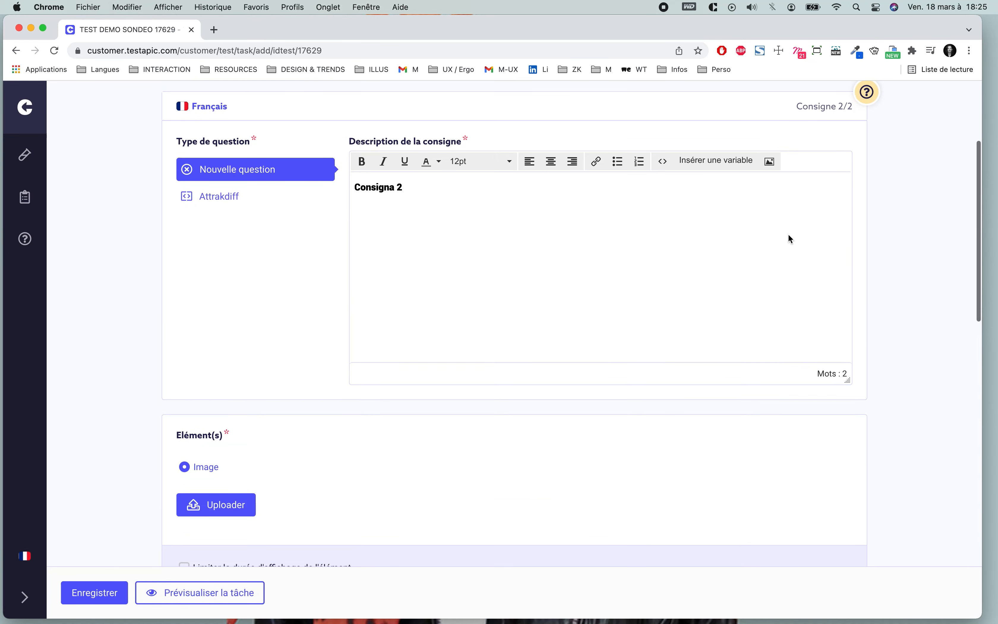
{"action": "left_click", "coordinate": [103, 593]}
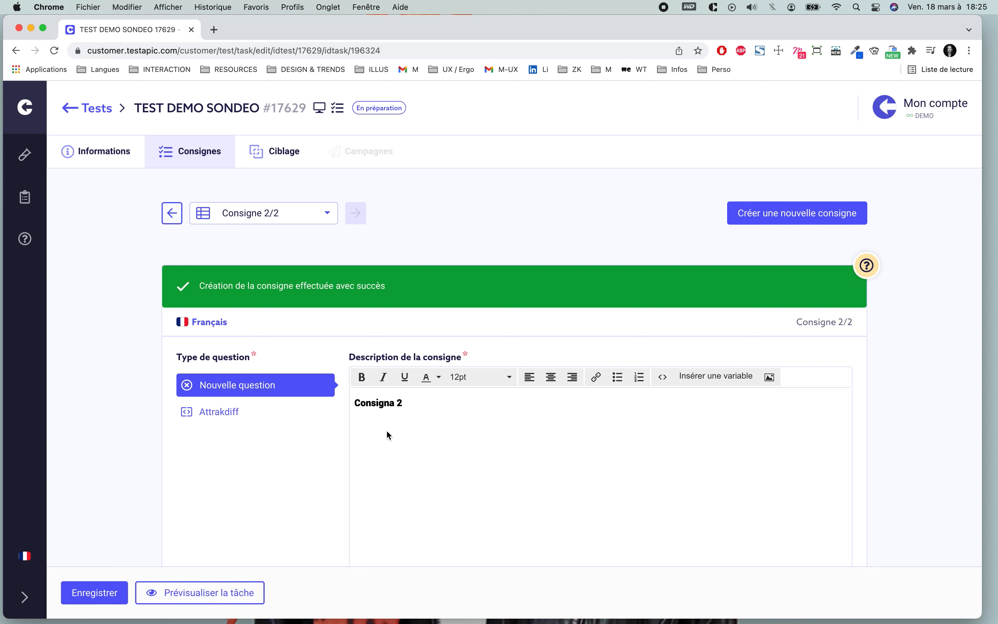
Create a third instruction using the Attrakdiff question type
{"action": "left_click", "coordinate": [794, 214]}
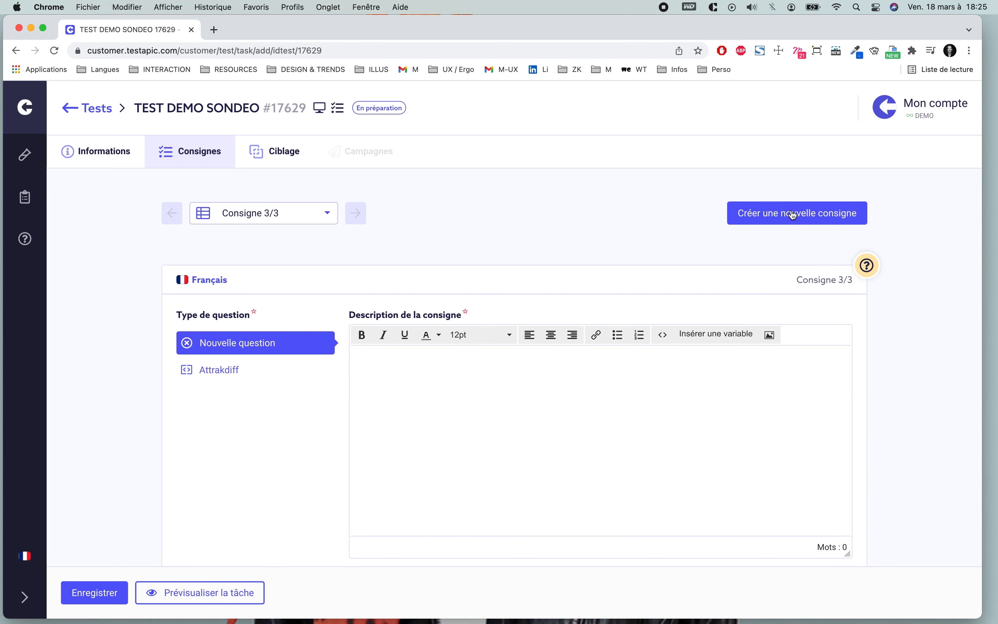
{"action": "scroll", "coordinate": [561, 400], "scroll_direction": "down", "scroll_amount": 3}
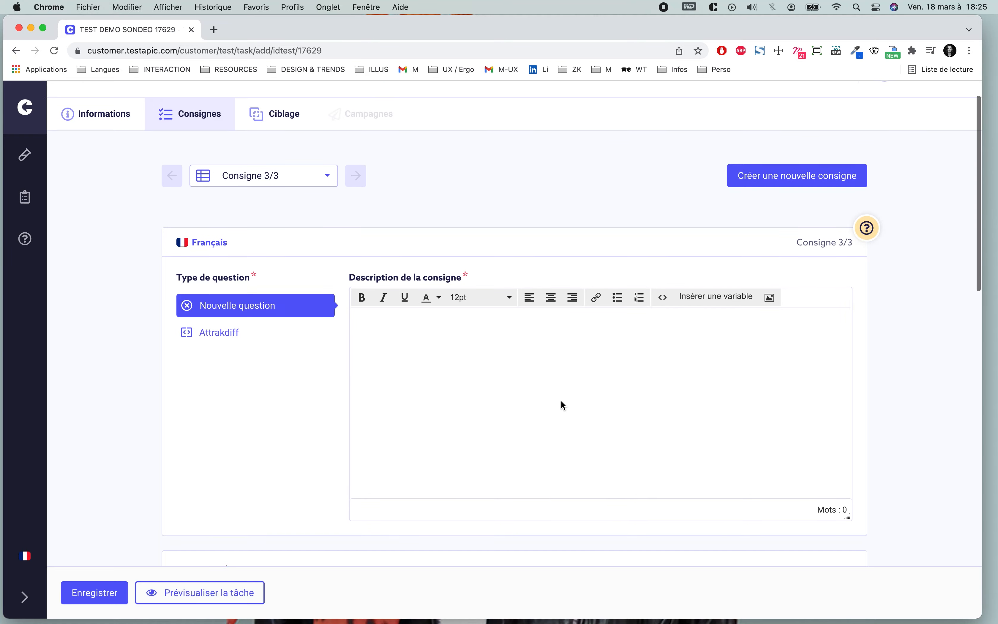
{"action": "left_click", "coordinate": [208, 312]}
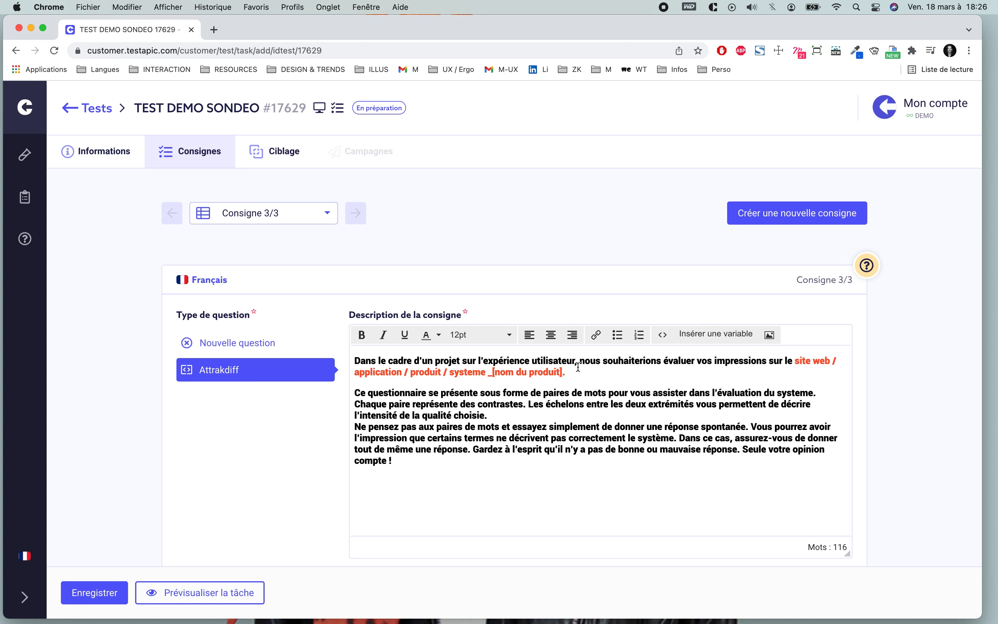
Replace the red product placeholder in the Attrakdiff description with "Carrefour"
{"action": "left_click_drag", "start_coordinate": [577, 372], "coordinate": [787, 360]}
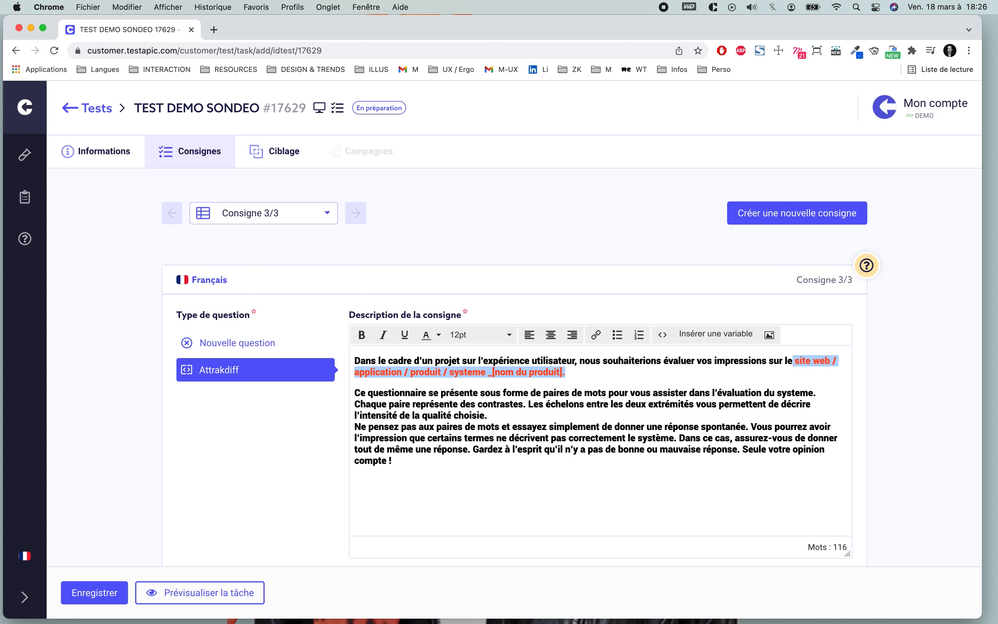
{"action": "key", "text": "BackSpace"}
{"action": "type", "text": "Carre"}
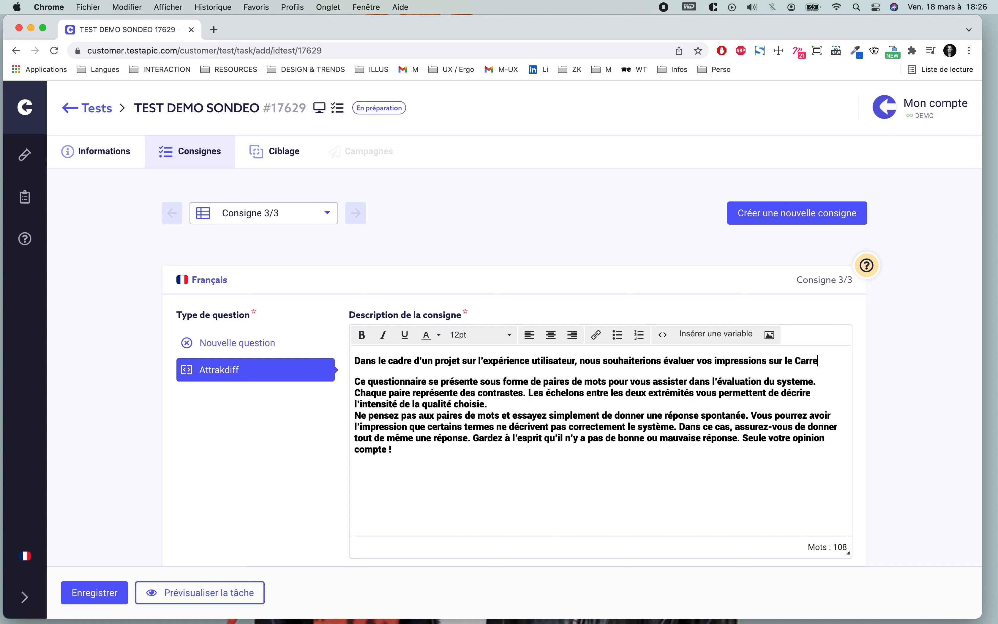
{"action": "type", "text": "four"}
Review the Attrakdiff word pairs through the end of the list and save the third instruction
{"action": "scroll", "coordinate": [671, 397], "scroll_direction": "down", "scroll_amount": 2}
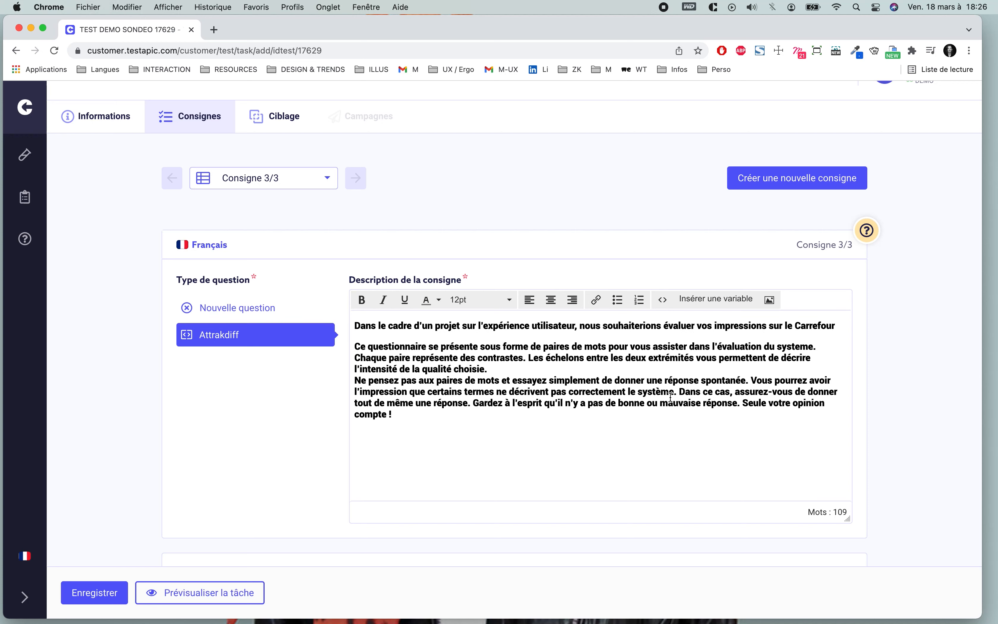
{"action": "scroll", "coordinate": [692, 542], "scroll_direction": "down", "scroll_amount": 20}
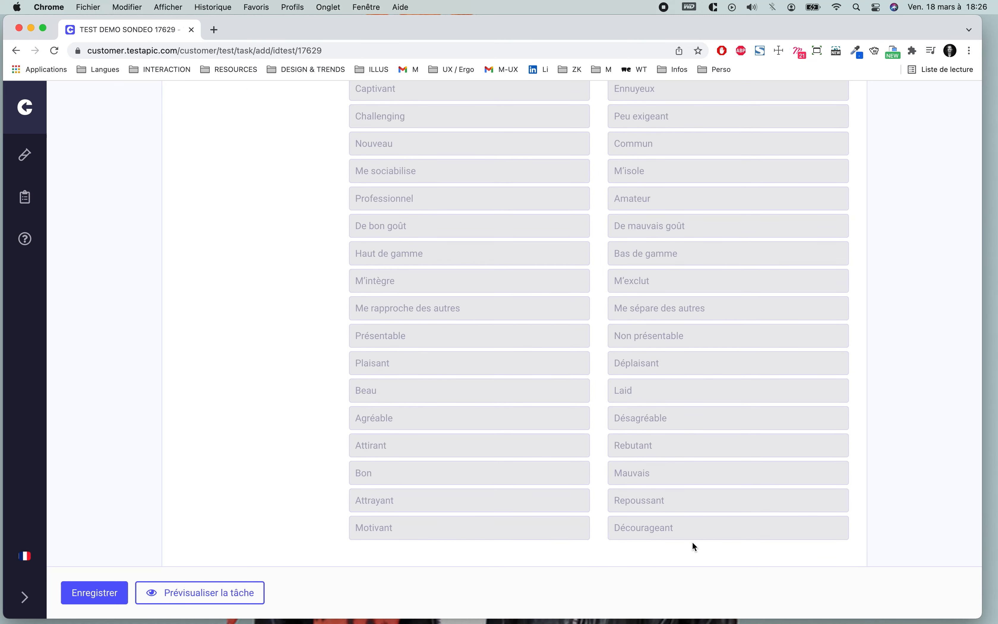
{"action": "scroll", "coordinate": [693, 542], "scroll_direction": "down", "scroll_amount": 1}
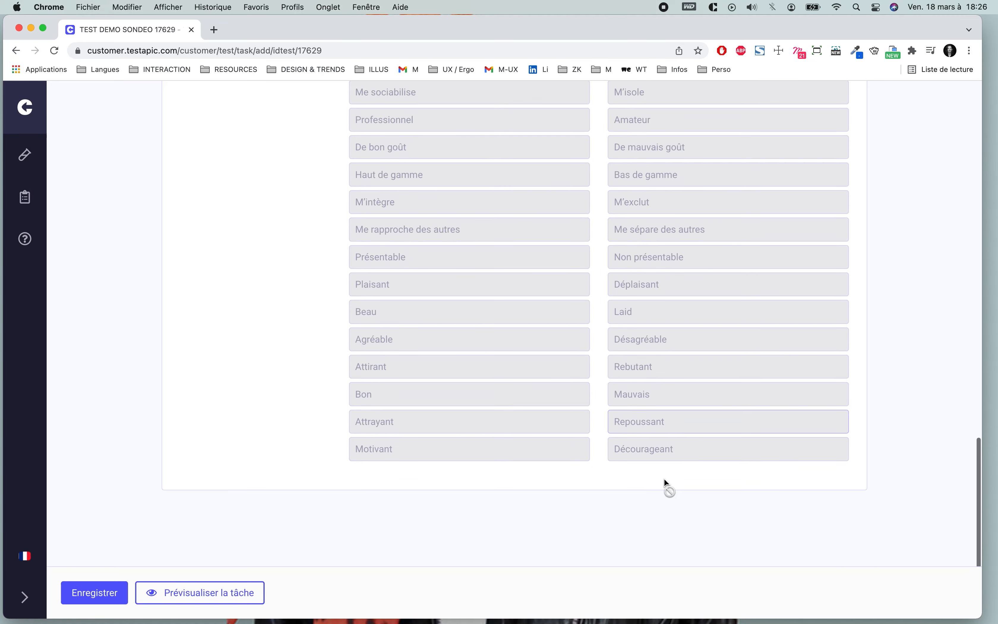
{"action": "scroll", "coordinate": [665, 480], "scroll_direction": "up", "scroll_amount": 15}
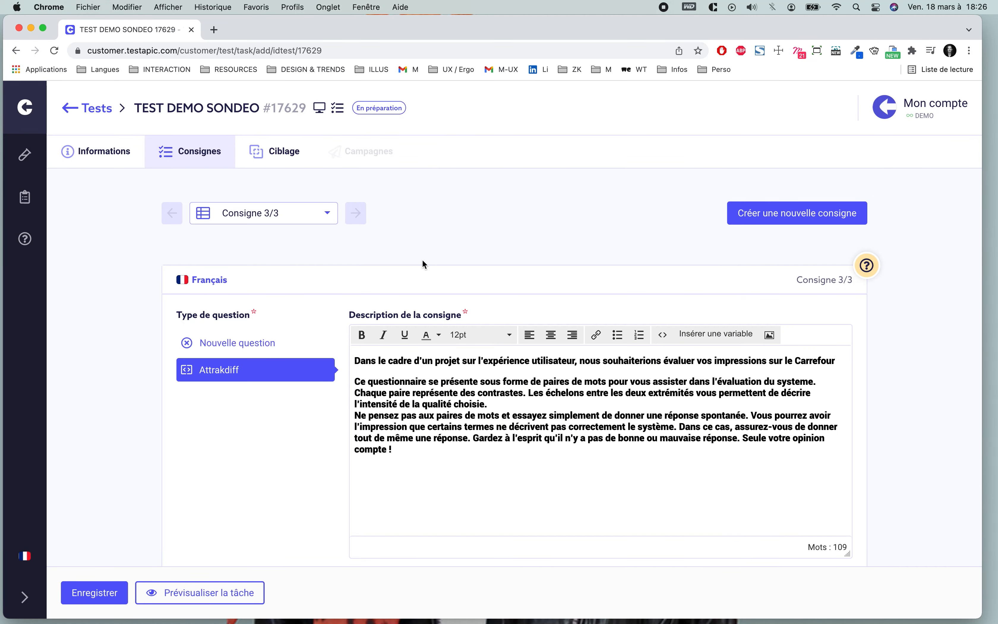
{"action": "left_click", "coordinate": [95, 592]}
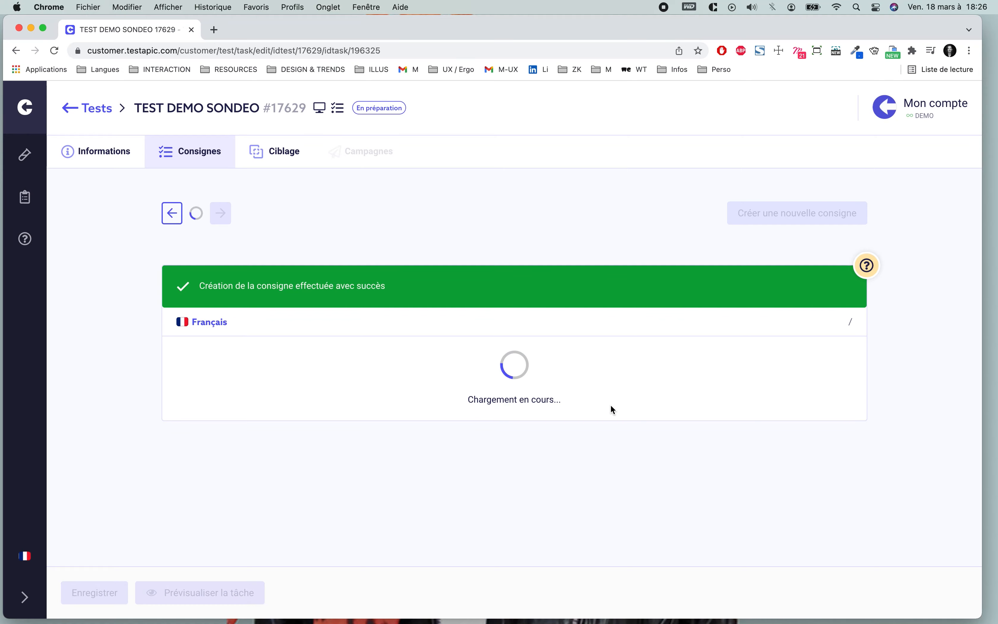
Open the second instruction, Consigna 2, from the list of instructions
{"action": "left_click", "coordinate": [322, 211]}
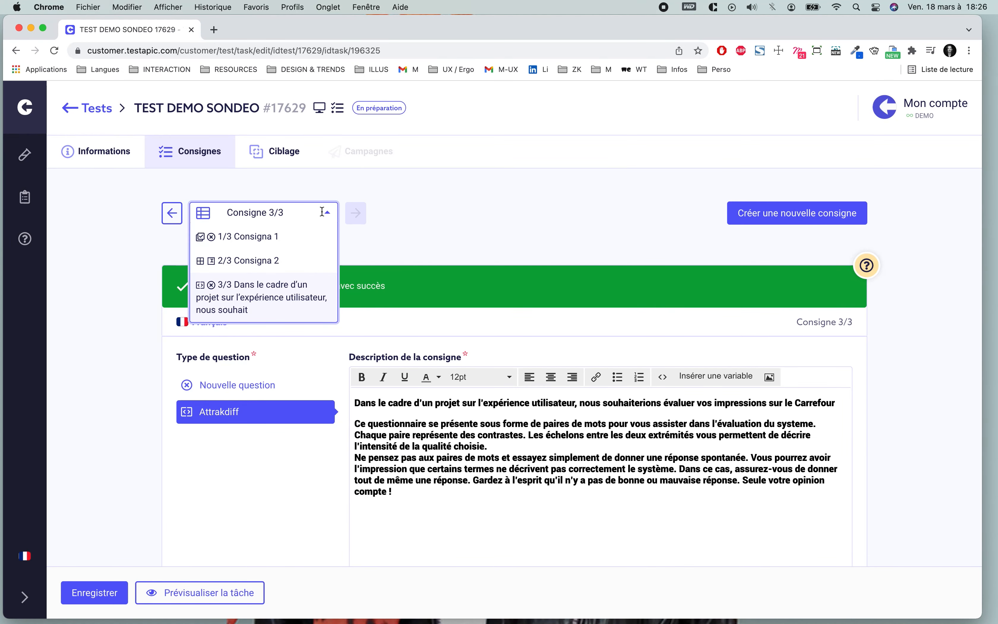
{"action": "left_click", "coordinate": [294, 260]}
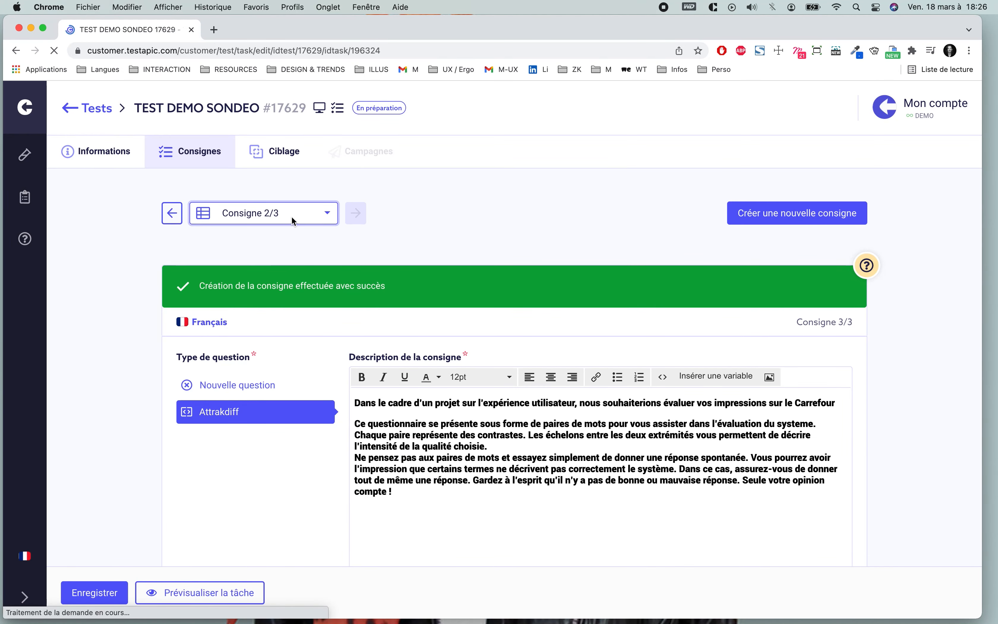
Open the first instruction, Consigna 1, and return to the full list of instructions to review all three
{"action": "left_click", "coordinate": [292, 216]}
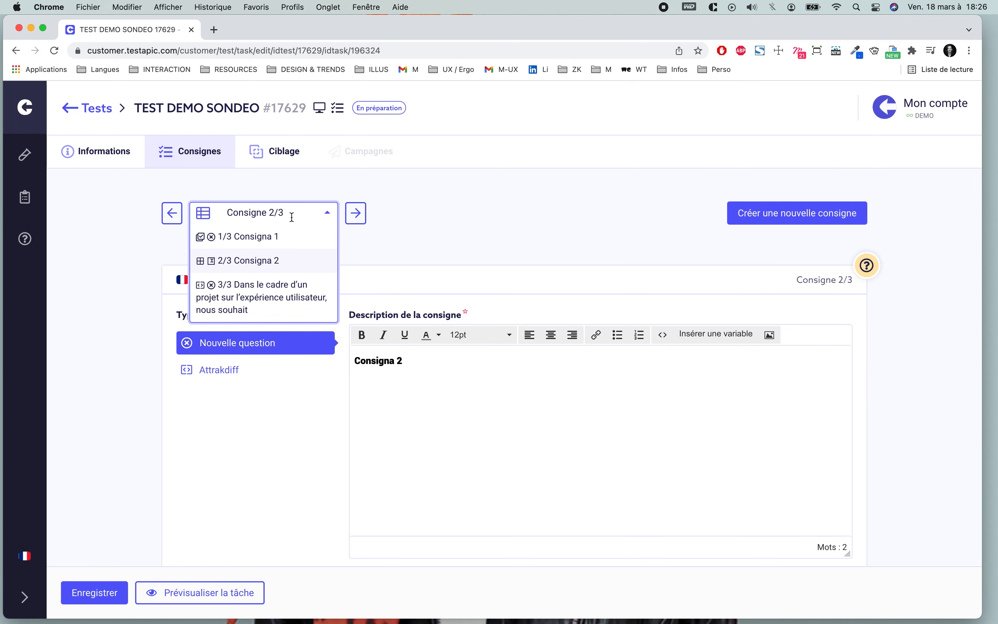
{"action": "left_click", "coordinate": [282, 238]}
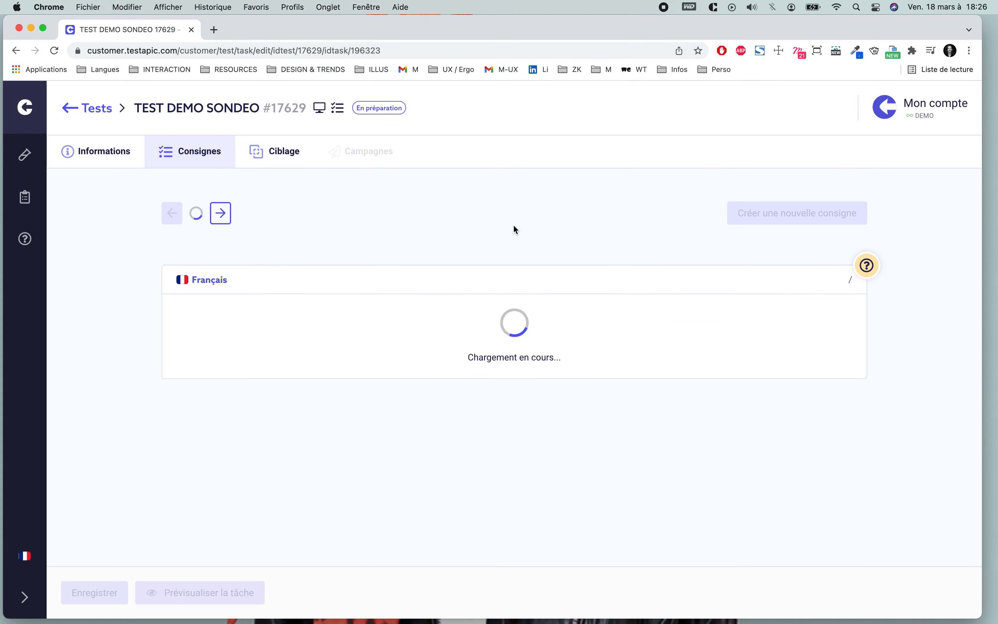
{"action": "left_click", "coordinate": [203, 152]}
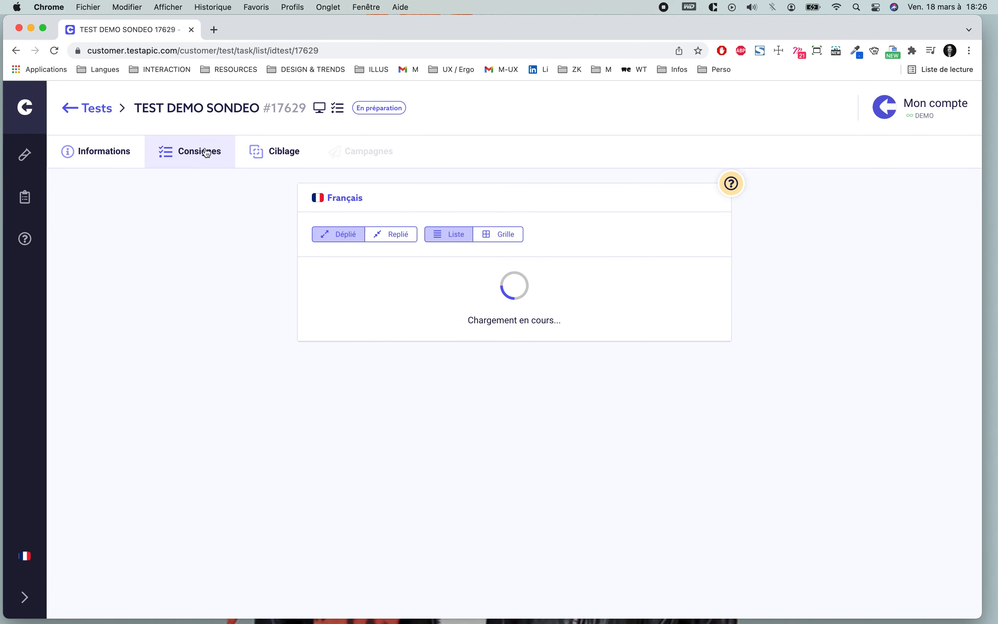
{"action": "scroll", "coordinate": [751, 364], "scroll_direction": "down", "scroll_amount": 10}
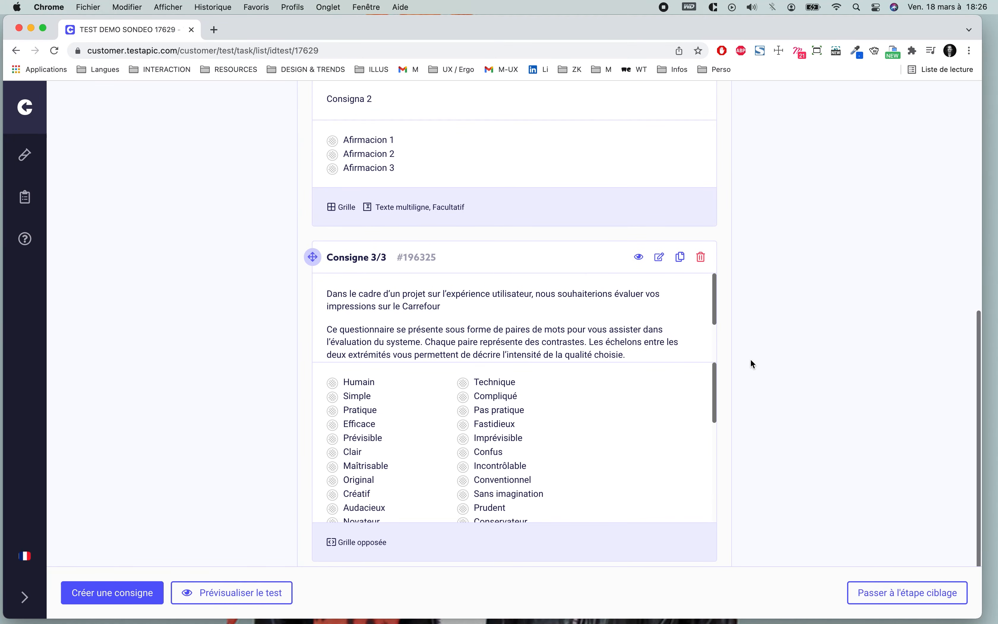
{"action": "scroll", "coordinate": [751, 361], "scroll_direction": "up", "scroll_amount": 10}
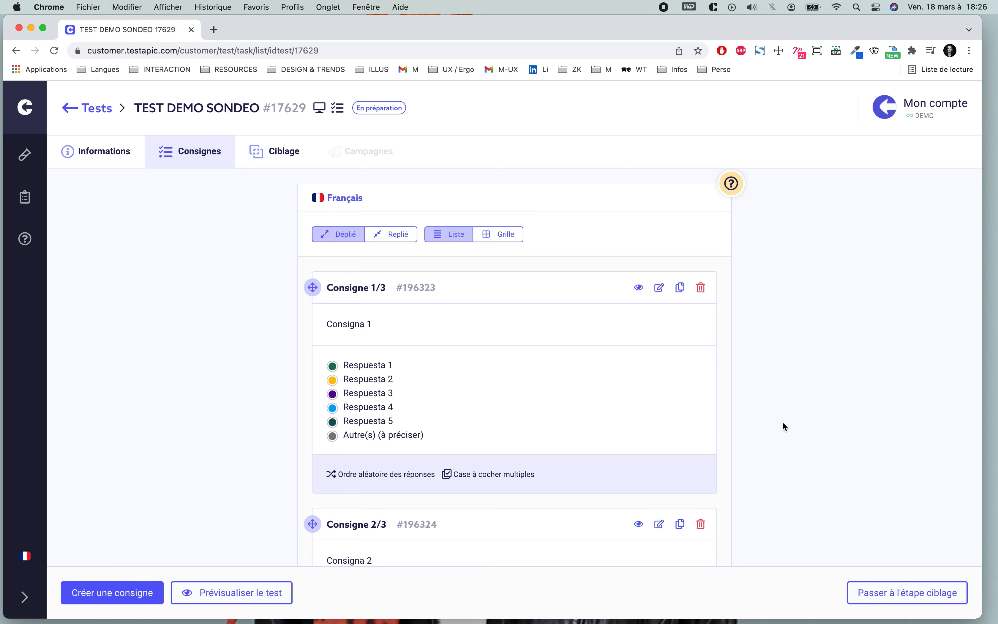
{"action": "scroll", "coordinate": [784, 422], "scroll_direction": "down", "scroll_amount": 10}
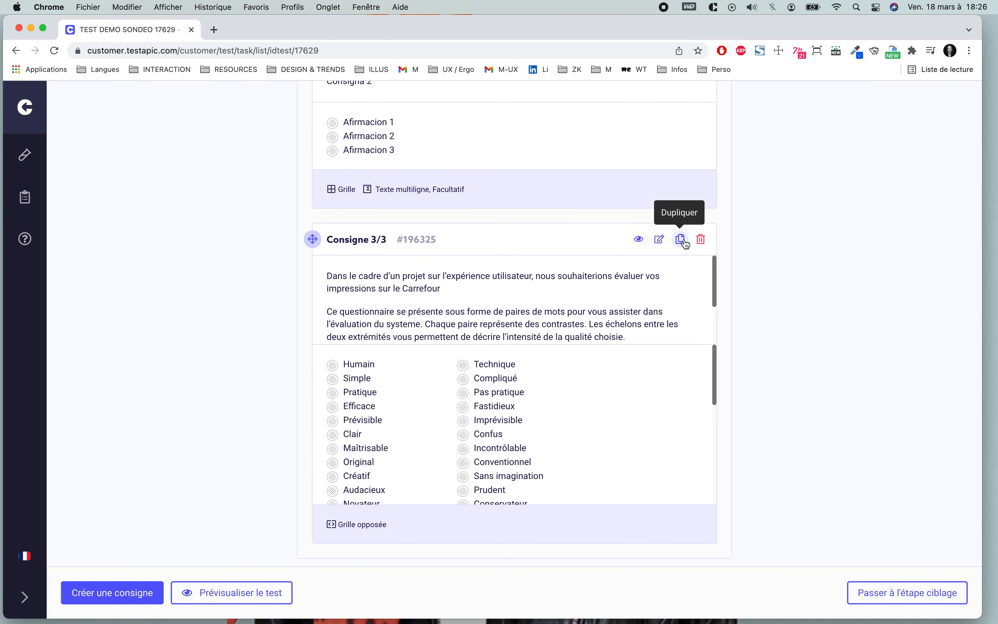
Preview the third instruction as testers see it, look through its Attrakdiff word-pair grid, and close the preview
{"action": "left_click", "coordinate": [638, 240]}
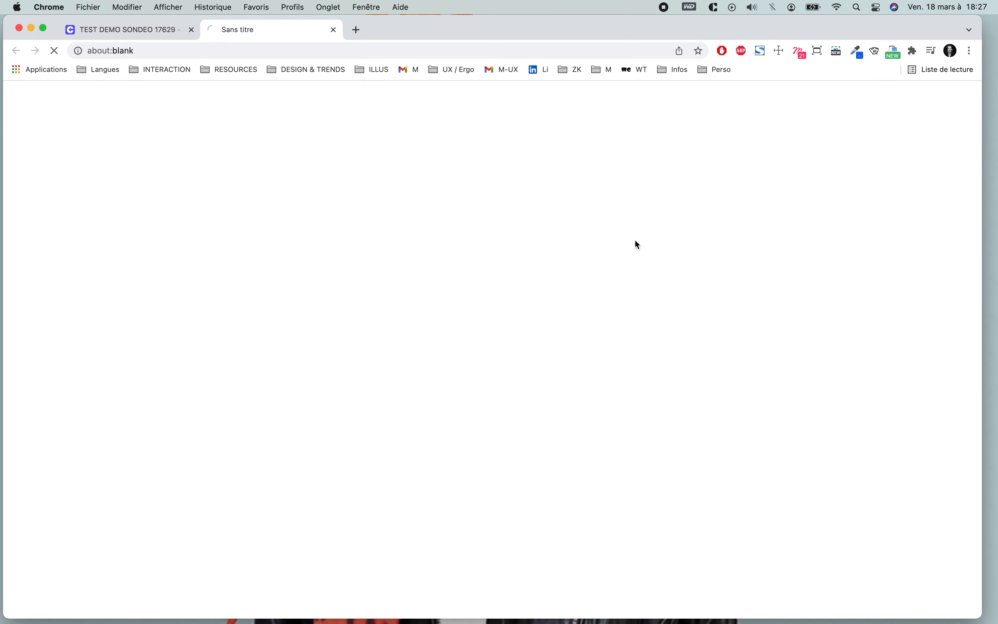
{"action": "scroll", "coordinate": [637, 245], "scroll_direction": "down", "scroll_amount": 10}
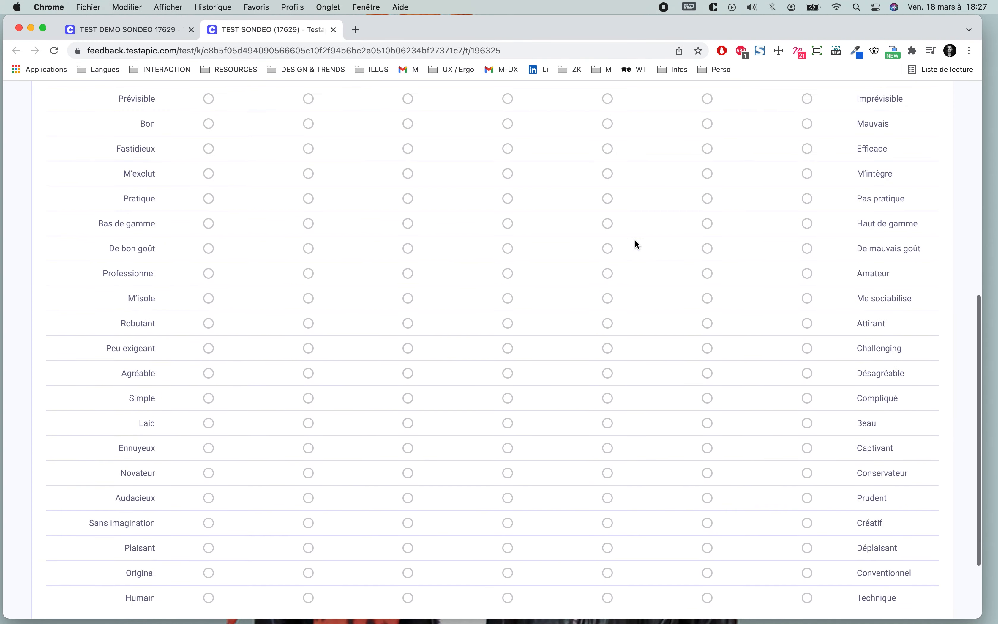
{"action": "scroll", "coordinate": [638, 245], "scroll_direction": "up", "scroll_amount": 3}
{"action": "scroll", "coordinate": [637, 244], "scroll_direction": "up", "scroll_amount": 5}
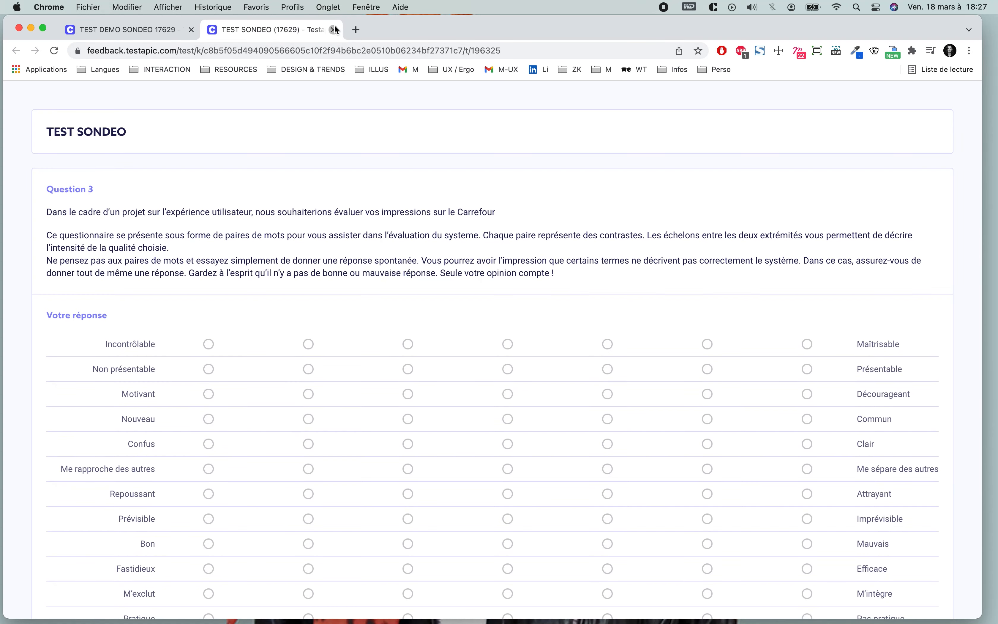
{"action": "left_click", "coordinate": [335, 29]}
{"action": "left_click_drag", "start_coordinate": [452, 27], "coordinate": [460, 27]}
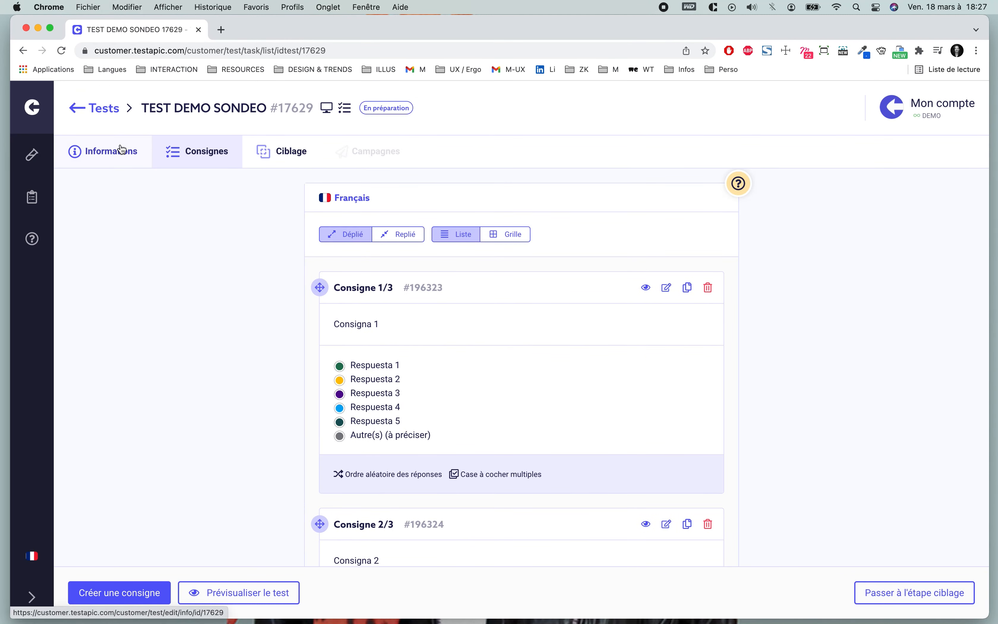
Review the survey's general information, including its type, expected quota, device, tester-facing name, remuneration and scenario
{"action": "left_click", "coordinate": [122, 149]}
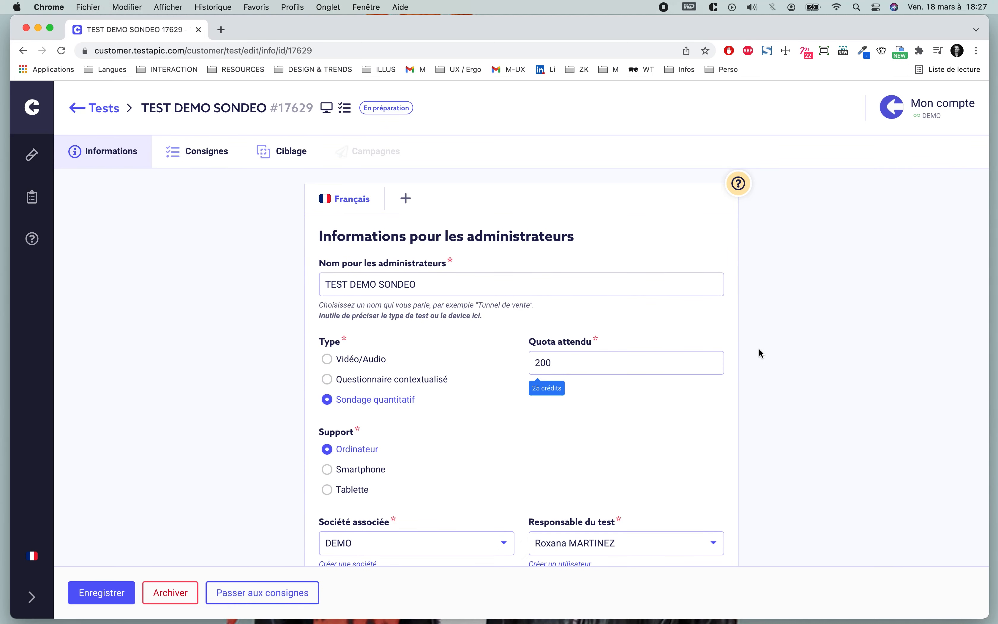
{"action": "scroll", "coordinate": [761, 351], "scroll_direction": "down", "scroll_amount": 3}
{"action": "scroll", "coordinate": [761, 353], "scroll_direction": "down", "scroll_amount": 2}
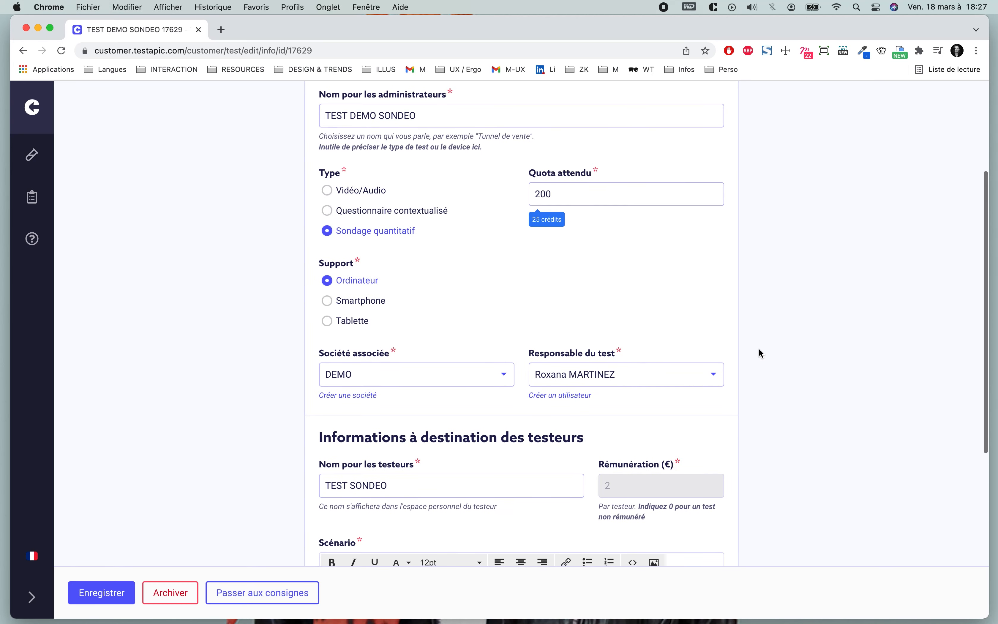
{"action": "scroll", "coordinate": [761, 353], "scroll_direction": "up", "scroll_amount": 2}
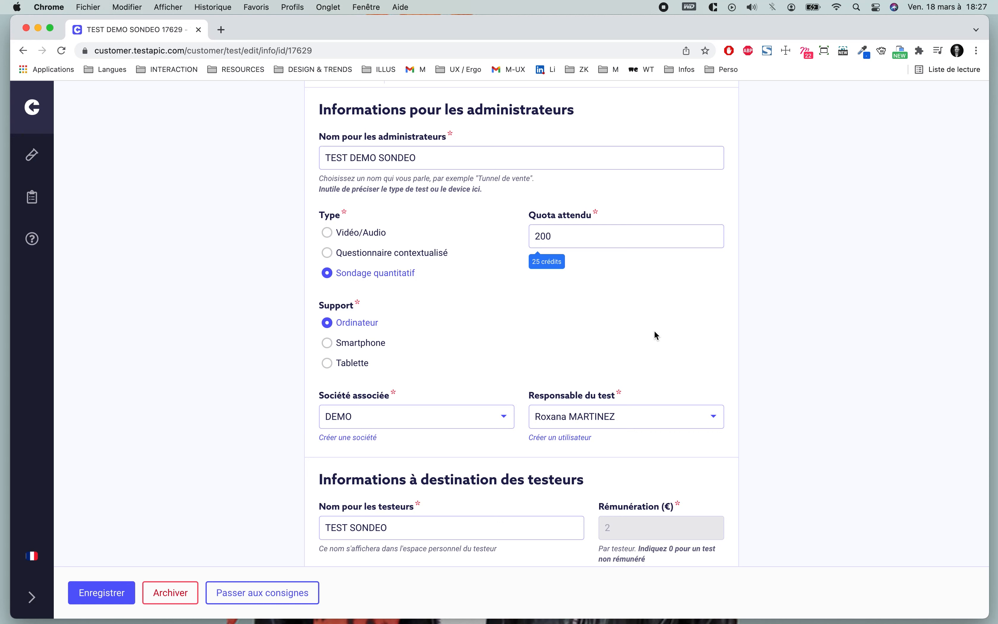
{"action": "scroll", "coordinate": [654, 335], "scroll_direction": "down", "scroll_amount": 5}
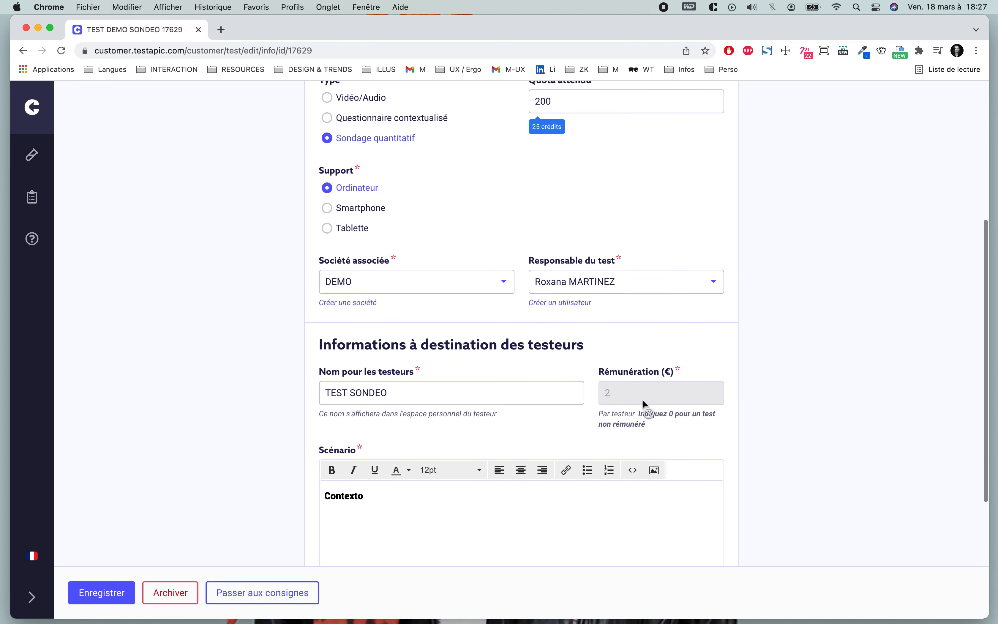
{"action": "scroll", "coordinate": [644, 404], "scroll_direction": "down", "scroll_amount": 1}
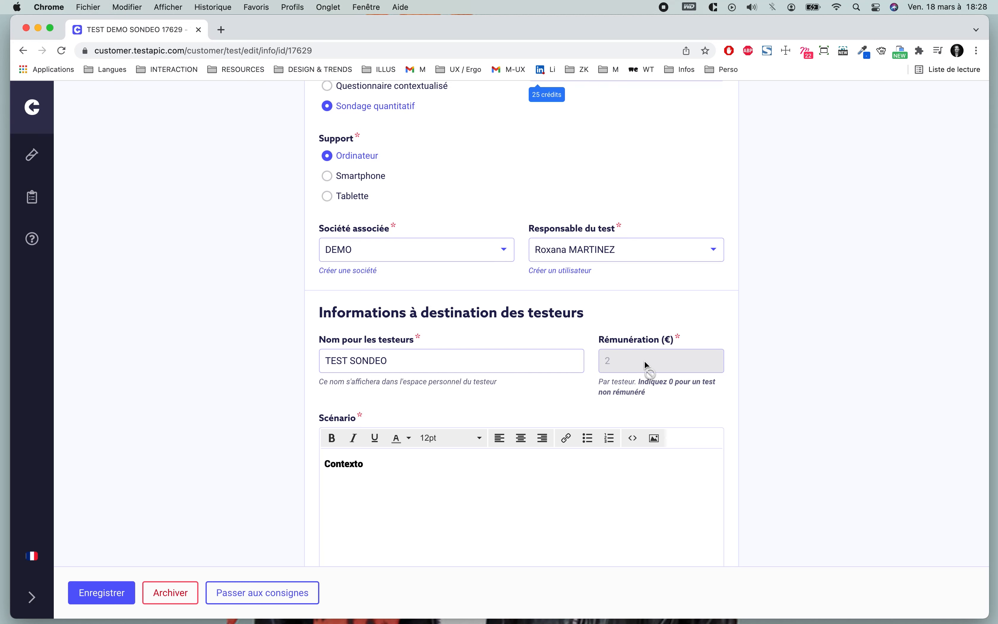
{"action": "scroll", "coordinate": [644, 360], "scroll_direction": "up", "scroll_amount": 7}
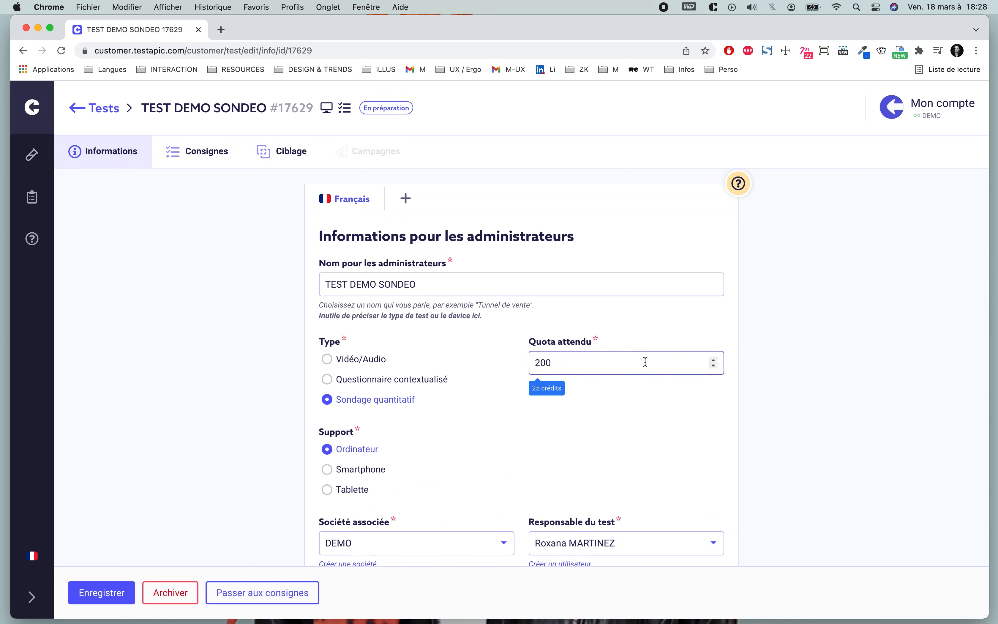